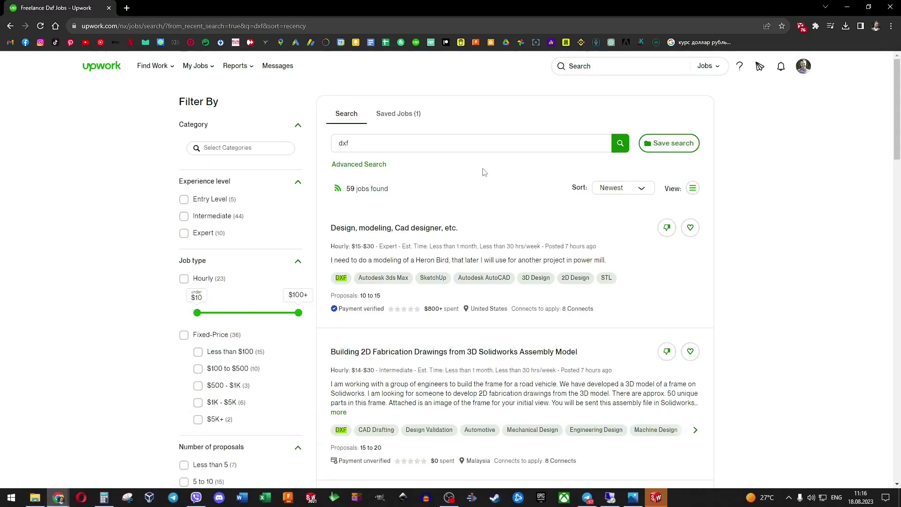
# - Scroll the dxf job list and open the Convert drawing to 2D/3D job details
pyautogui.scroll(-2, 486, 187)
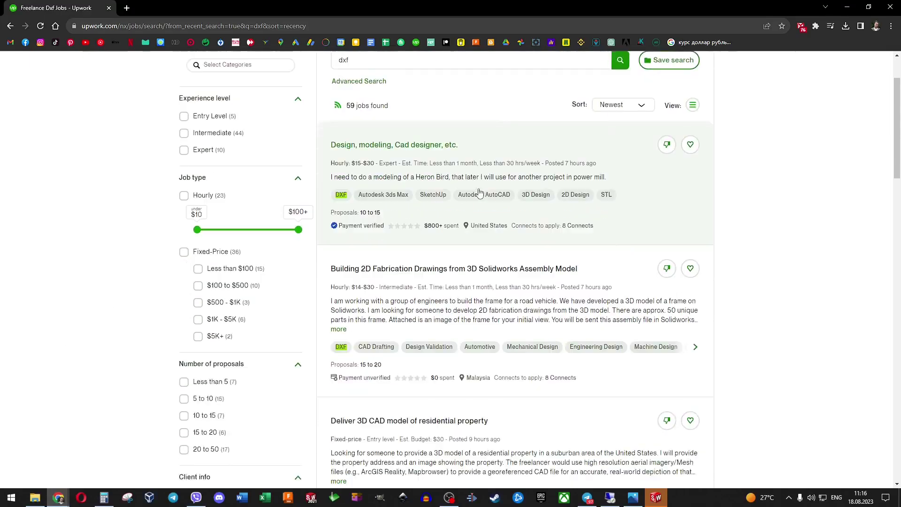
pyautogui.scroll(-1, 491, 202)
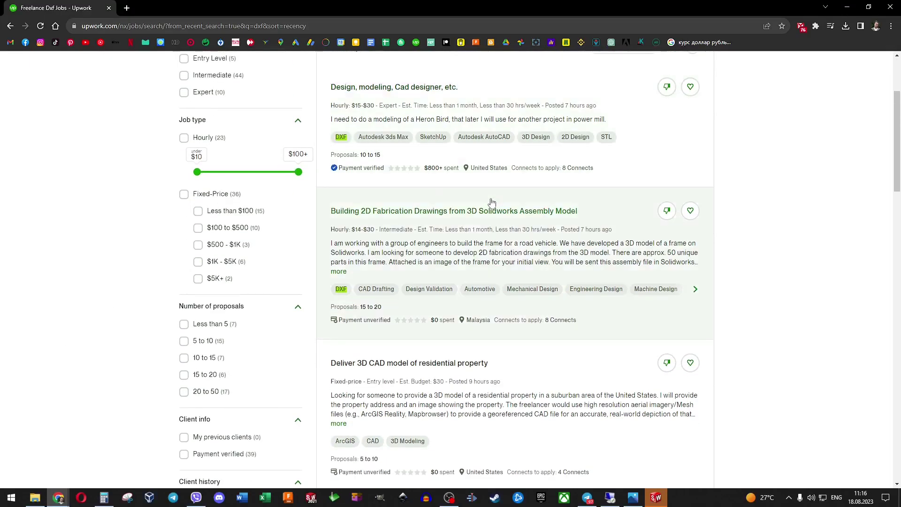
pyautogui.scroll(-3, 492, 203)
pyautogui.scroll(-2, 491, 202)
pyautogui.scroll(-2, 491, 203)
pyautogui.scroll(-3, 491, 201)
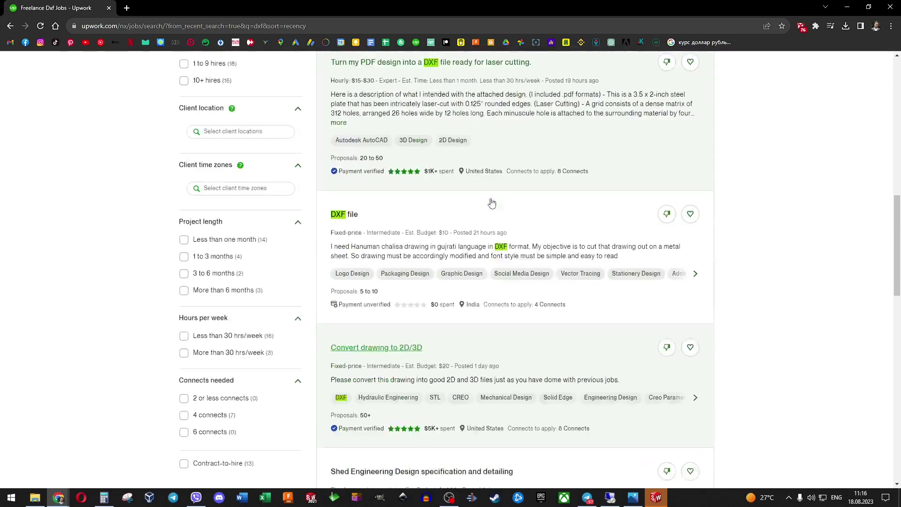
pyautogui.scroll(-2, 489, 201)
pyautogui.click(405, 238)
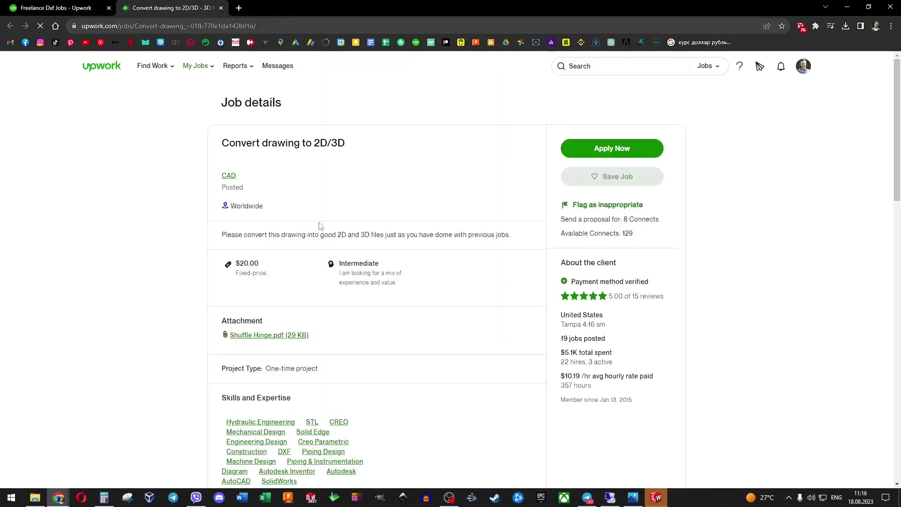
pyautogui.scroll(-1, 369, 226)
pyautogui.moveTo(202, 188); pyautogui.dragTo(443, 196)
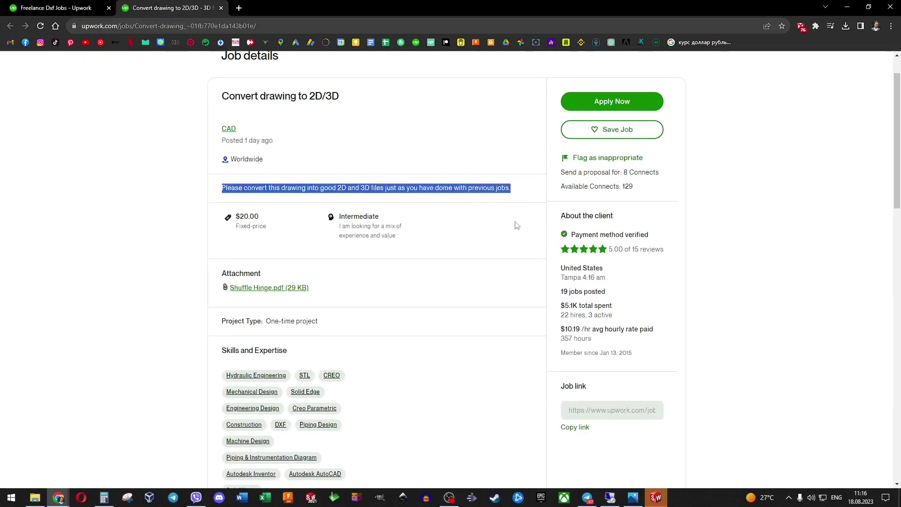
pyautogui.click(139, 350)
# - Snip the job details, save them over image 0, then download Shuffle Hinge.pdf
pyautogui.click(127, 497)
pyautogui.click(467, 193)
pyautogui.moveTo(199, 72)
pyautogui.mouseDown()
pyautogui.moveTo(536, 338)
pyautogui.moveTo(559, 327)
pyautogui.moveTo(551, 326)
pyautogui.moveTo(562, 338)
pyautogui.moveTo(551, 337)
pyautogui.mouseUp()
pyautogui.click(162, 19)
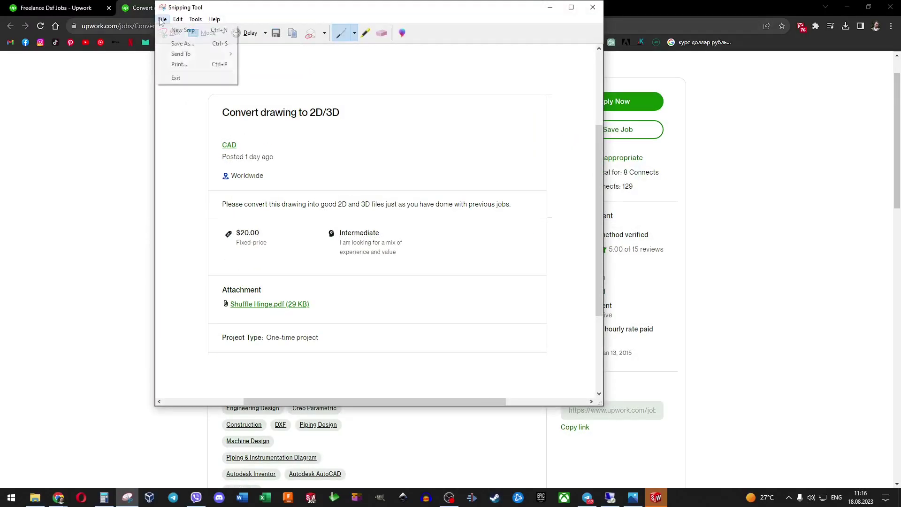
pyautogui.click(184, 47)
pyautogui.click(271, 101)
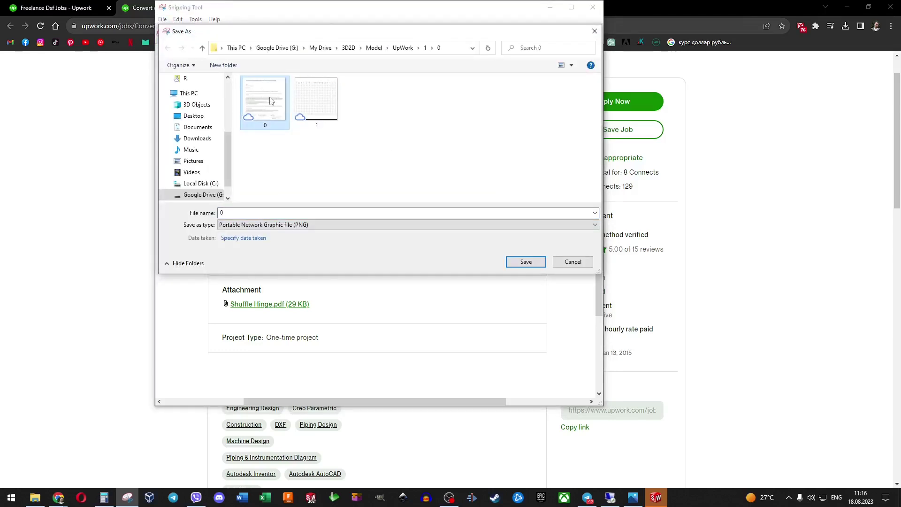
pyautogui.doubleClick(271, 100)
pyautogui.click(470, 249)
pyautogui.click(593, 7)
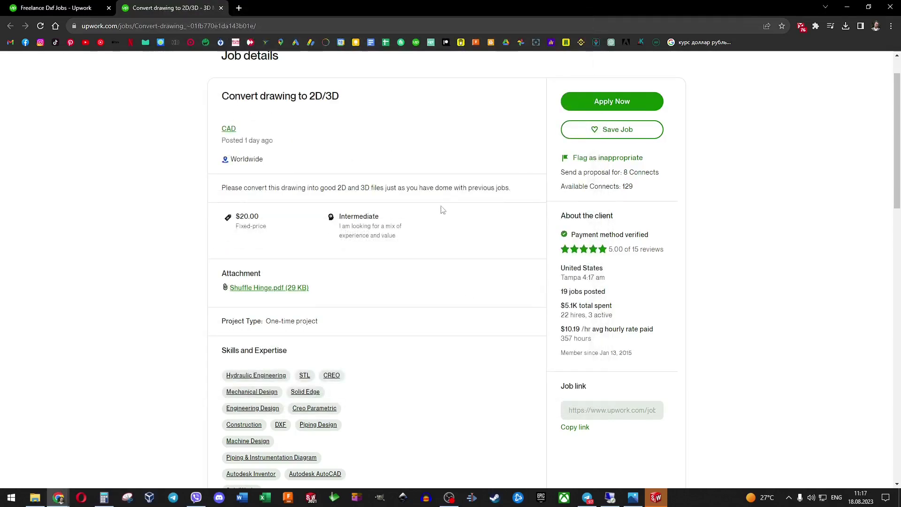
pyautogui.click(269, 294)
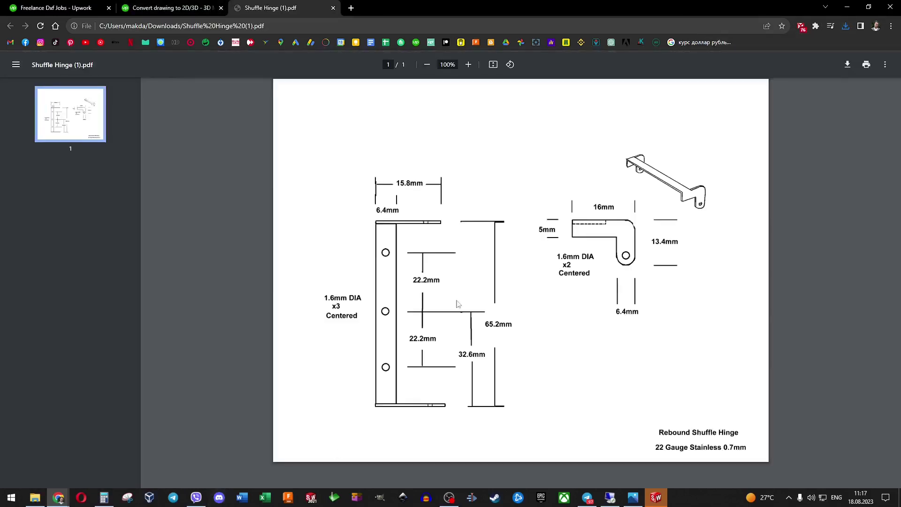
# - Save a copy of the PDF as 1.pdf in My Drive\3D2D Model\UpWork\1\0
pyautogui.rightClick(461, 283)
pyautogui.click(514, 330)
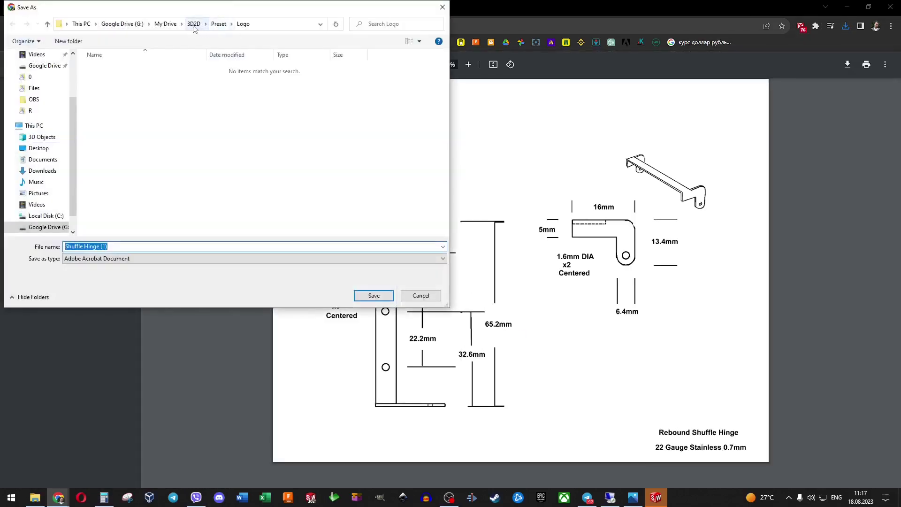
pyautogui.click(166, 24)
pyautogui.doubleClick(118, 68)
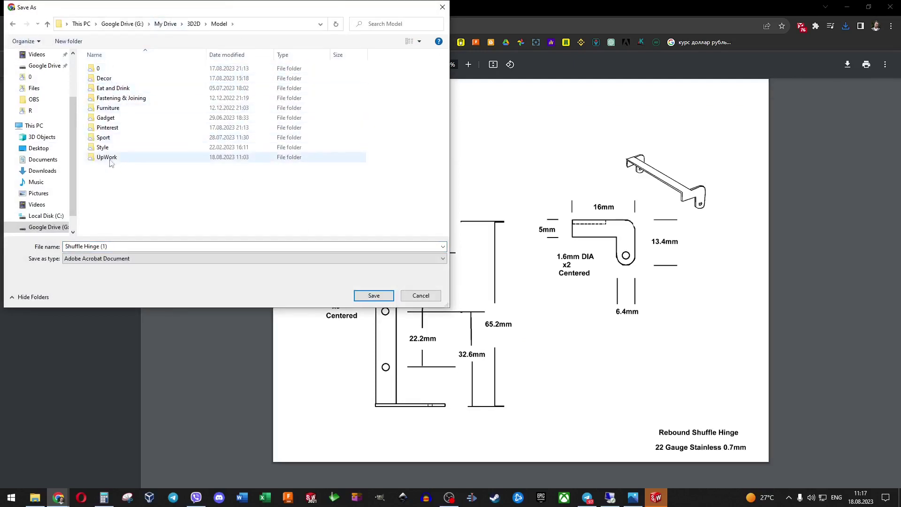
pyautogui.doubleClick(107, 156)
pyautogui.doubleClick(112, 73)
pyautogui.doubleClick(115, 70)
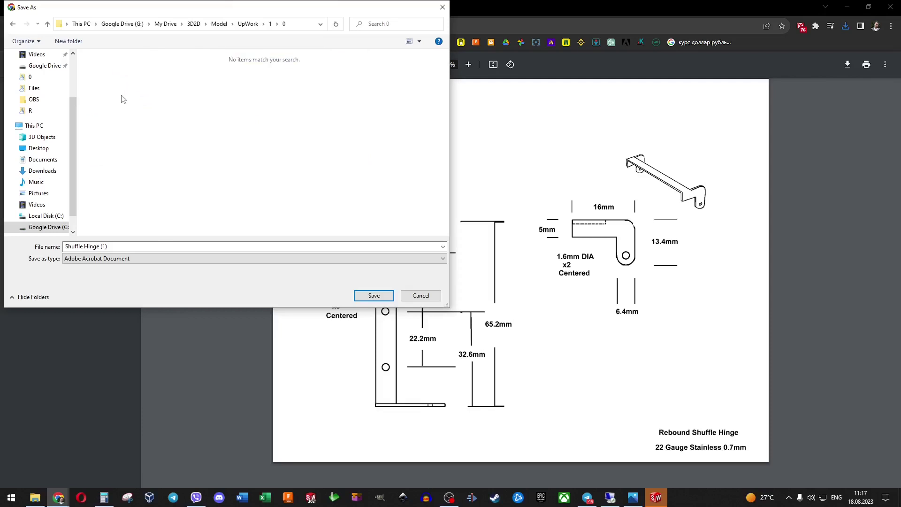
pyautogui.tripleClick(141, 247)
pyautogui.write('1')
pyautogui.press('Return')
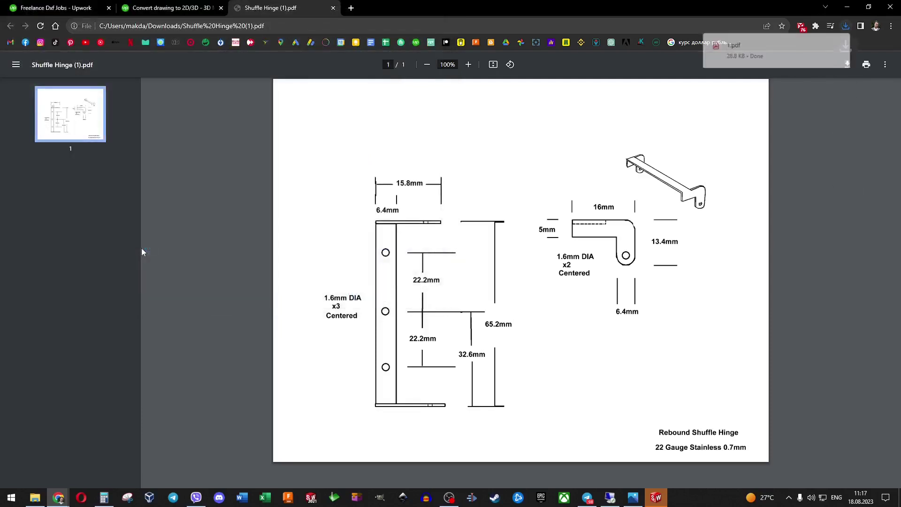
# - Snip the hinge drawing, save it over image 1, and move the PDF window aside
pyautogui.click(126, 497)
pyautogui.click(467, 194)
pyautogui.moveTo(276, 80)
pyautogui.mouseDown()
pyautogui.moveTo(737, 455)
pyautogui.moveTo(772, 465)
pyautogui.mouseUp()
pyautogui.click(239, 19)
pyautogui.click(256, 40)
pyautogui.click(404, 124)
pyautogui.click(598, 262)
pyautogui.click(475, 251)
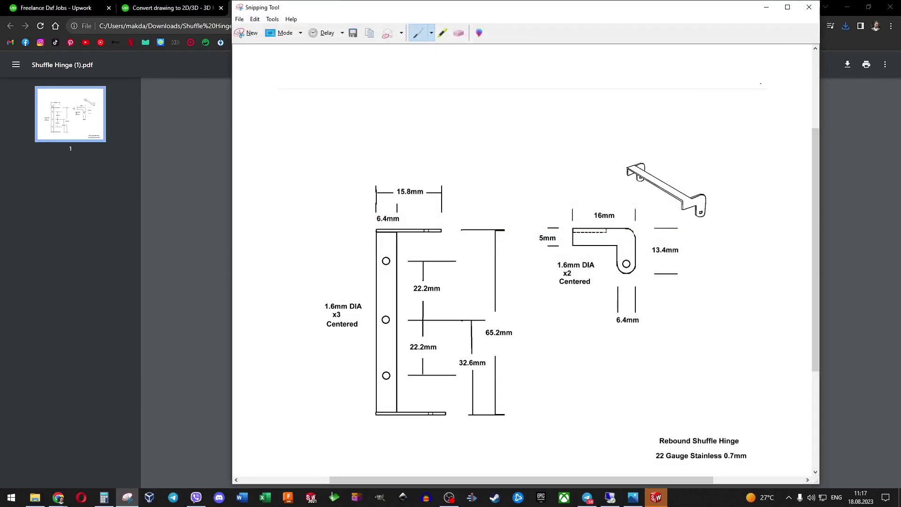
pyautogui.click(809, 8)
pyautogui.moveTo(282, 8); pyautogui.dragTo(900, 70)
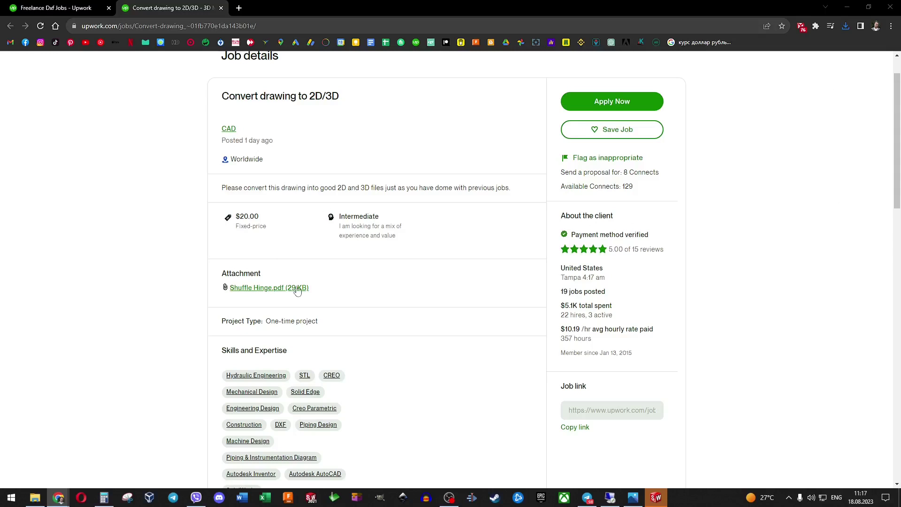
# - Bring SOLIDWORKS forward, send the crash report and close it so SOLIDWORKS restarts
pyautogui.click(656, 498)
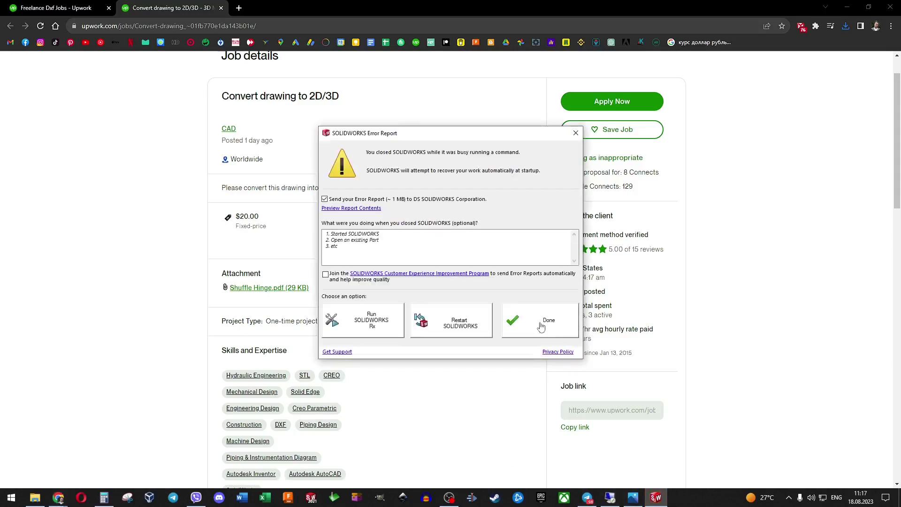
pyautogui.click(547, 331)
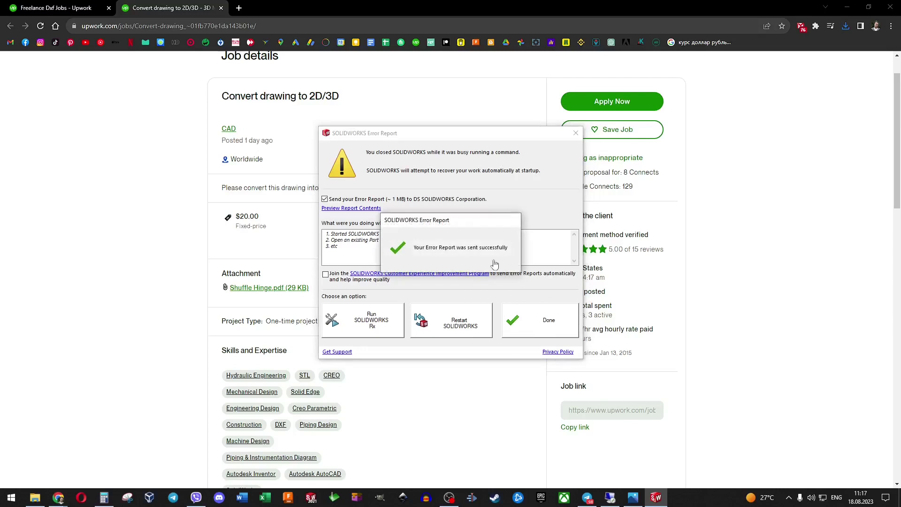
pyautogui.click(310, 499)
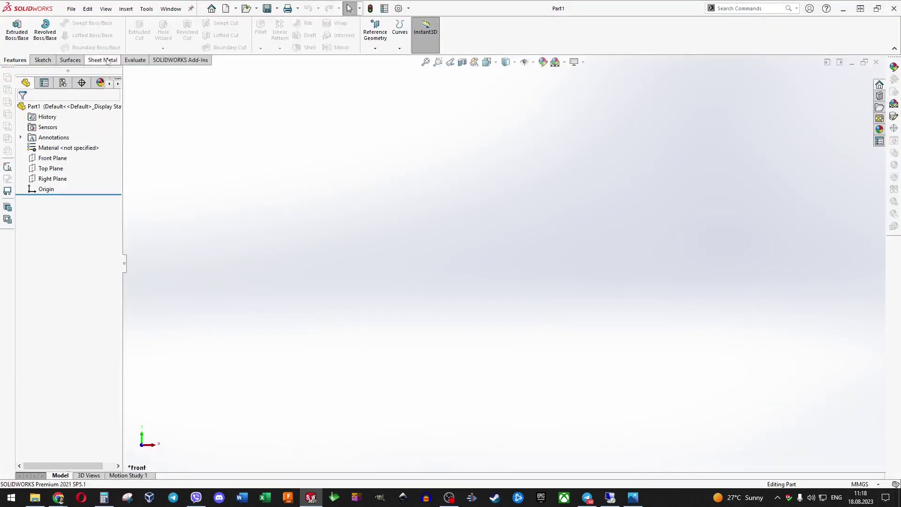
# - Start a sketch on the Front Plane with a rectangle from the origin
pyautogui.click(43, 60)
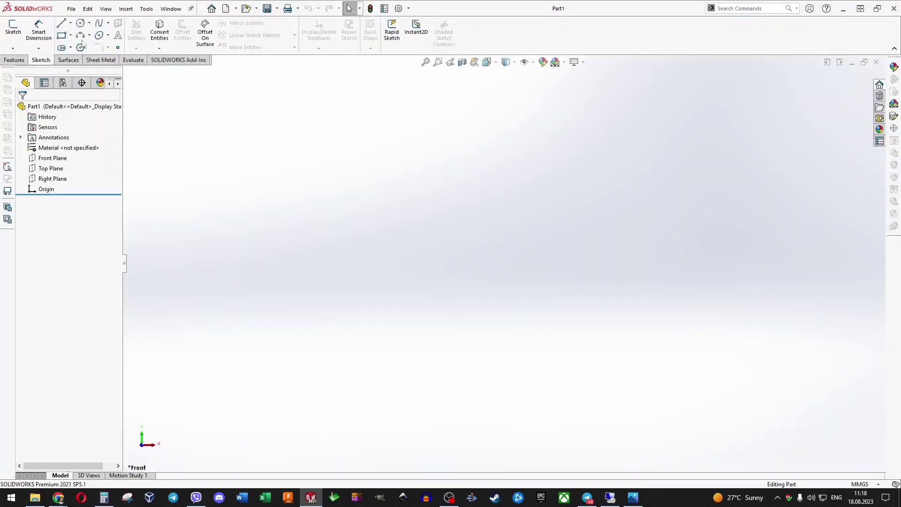
pyautogui.click(13, 28)
pyautogui.click(475, 239)
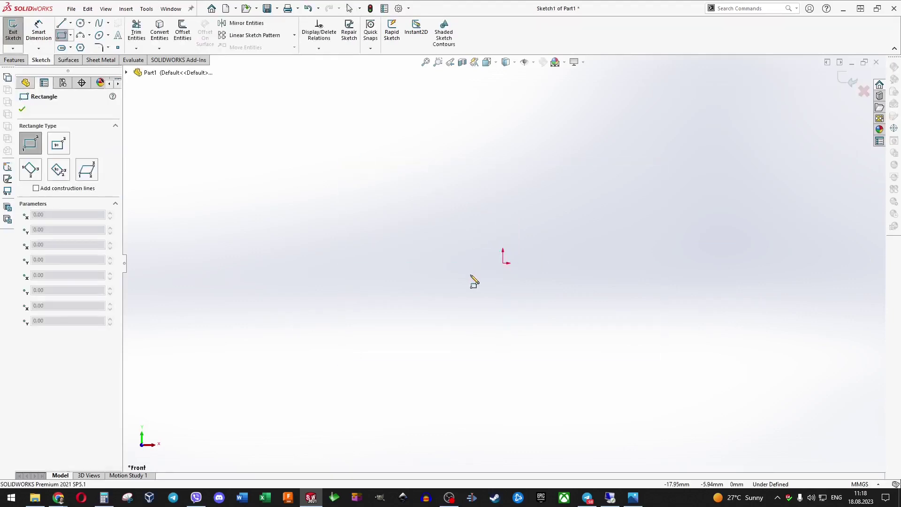
pyautogui.click(503, 262)
pyautogui.click(707, 227)
# - Dimension the rectangle to 65.20 mm long and 6.40 mm high
pyautogui.press('d')
pyautogui.click(598, 227)
pyautogui.click(598, 209)
pyautogui.write('65.2')
pyautogui.press('Return')
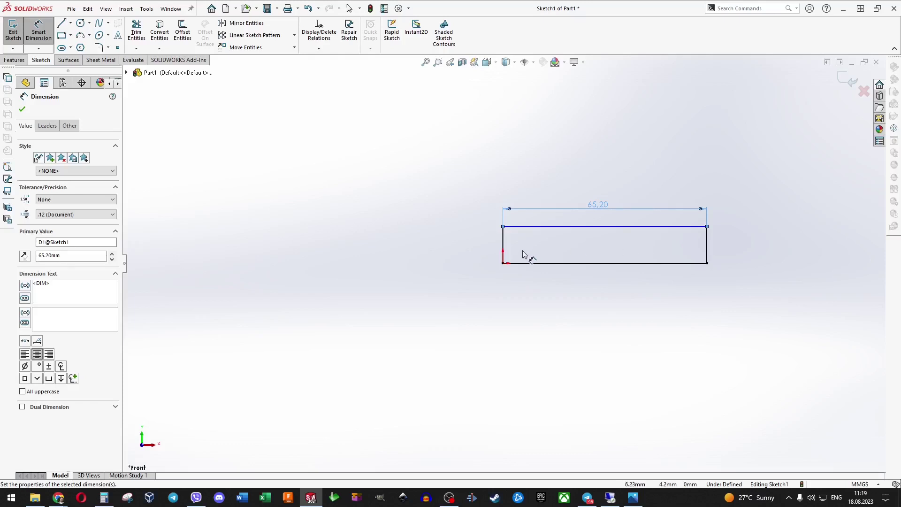
pyautogui.click(503, 251)
pyautogui.click(476, 244)
pyautogui.write('6.4')
pyautogui.press('Return')
pyautogui.click(22, 109)
# - Draw the first hole inside the strip and dimension it Ø1.60 mm
pyautogui.click(81, 23)
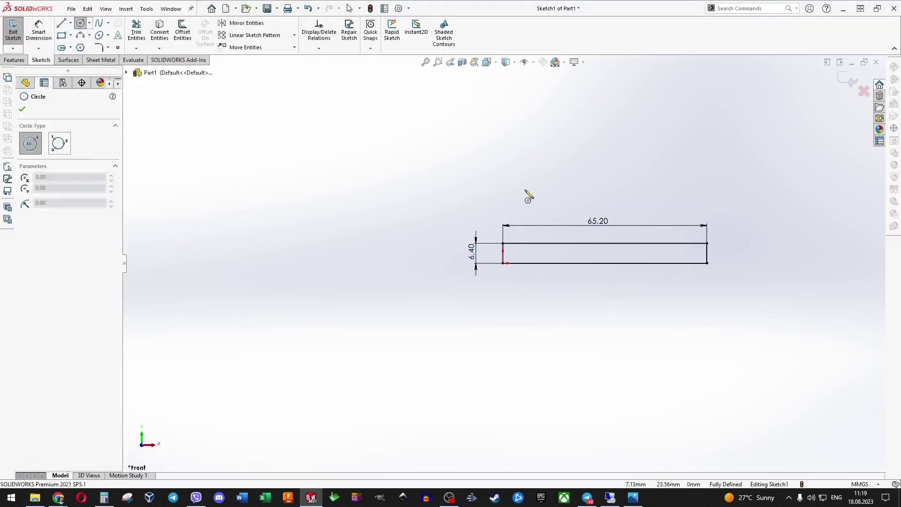
pyautogui.scroll(-3, 531, 254)
pyautogui.click(524, 265)
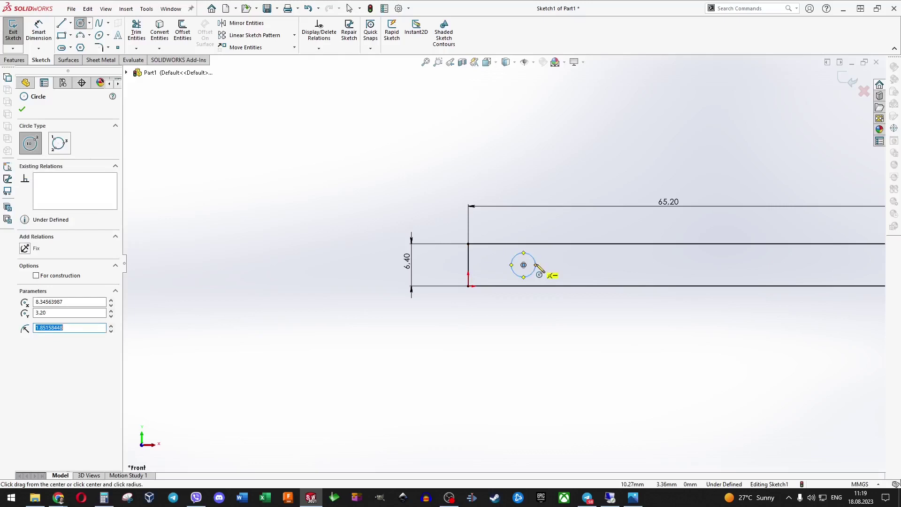
pyautogui.click(38, 30)
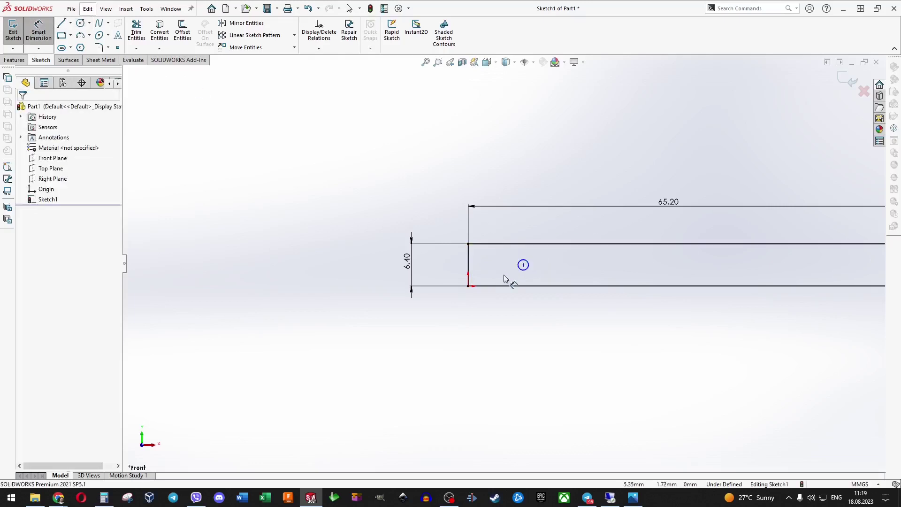
pyautogui.click(528, 265)
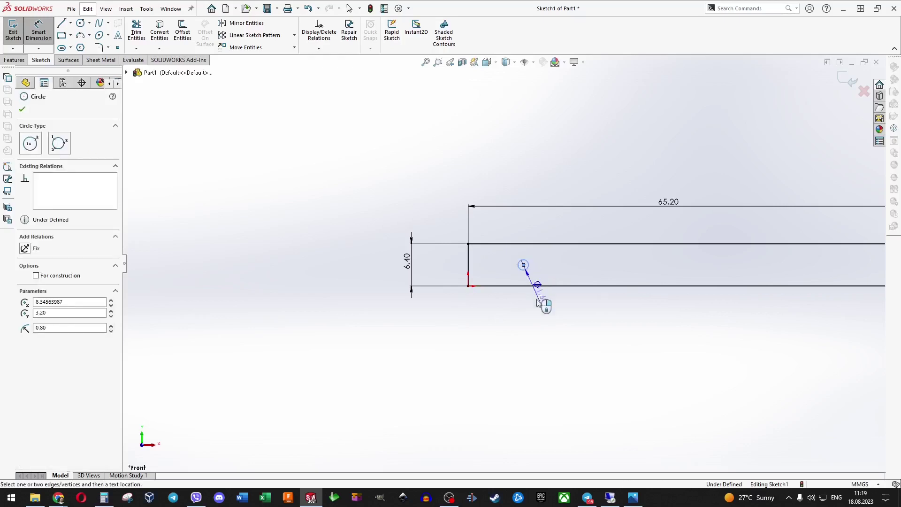
pyautogui.click(568, 321)
pyautogui.press('Return')
pyautogui.scroll(2, 610, 300)
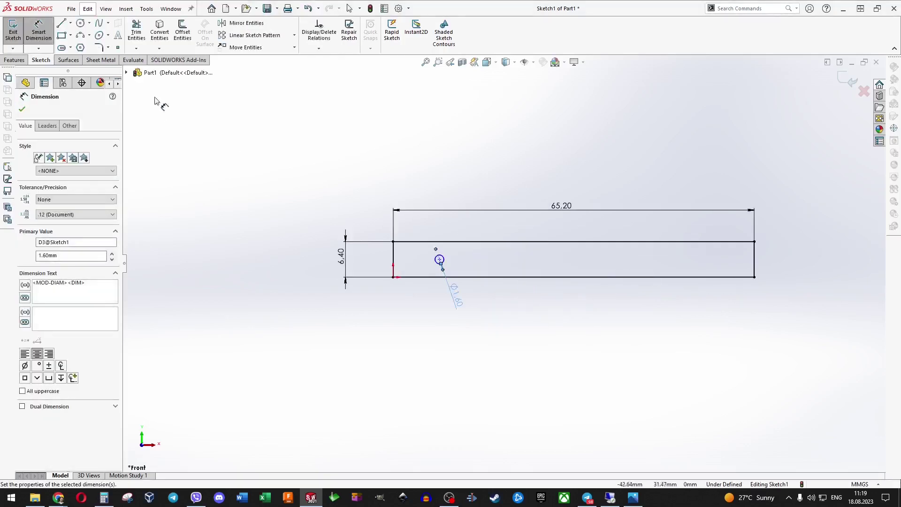
# - Add the second and third holes and dimension the first spacing at 22.20 mm
pyautogui.click(81, 23)
pyautogui.click(514, 259)
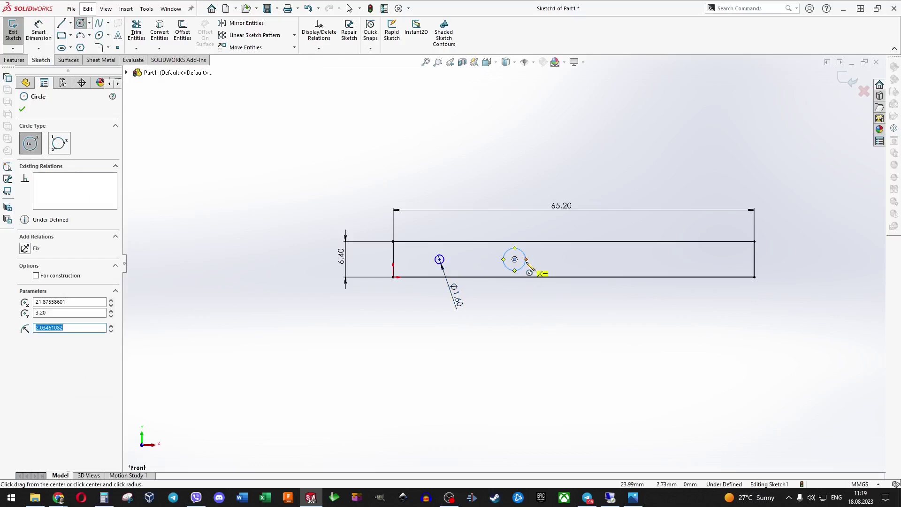
pyautogui.write('0.8')
pyautogui.click(613, 259)
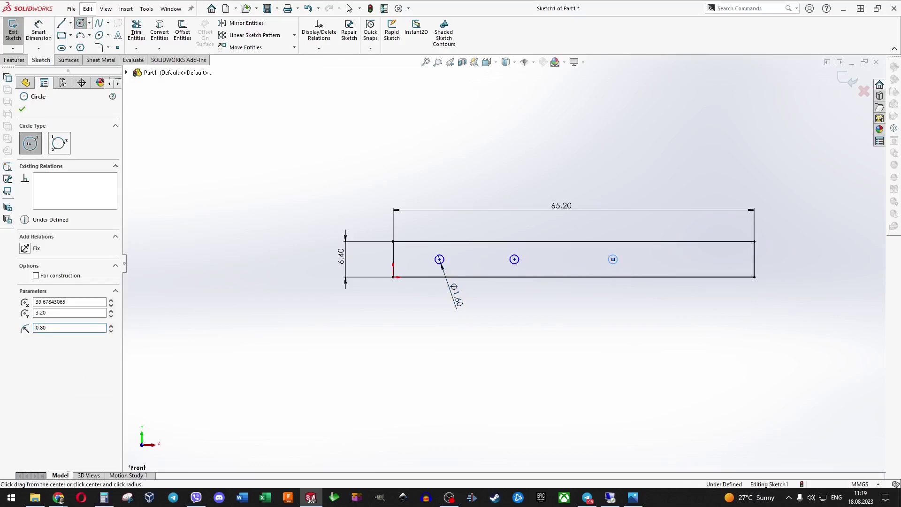
pyautogui.click(38, 29)
pyautogui.click(441, 262)
pyautogui.click(515, 259)
pyautogui.click(493, 307)
pyautogui.press('Return')
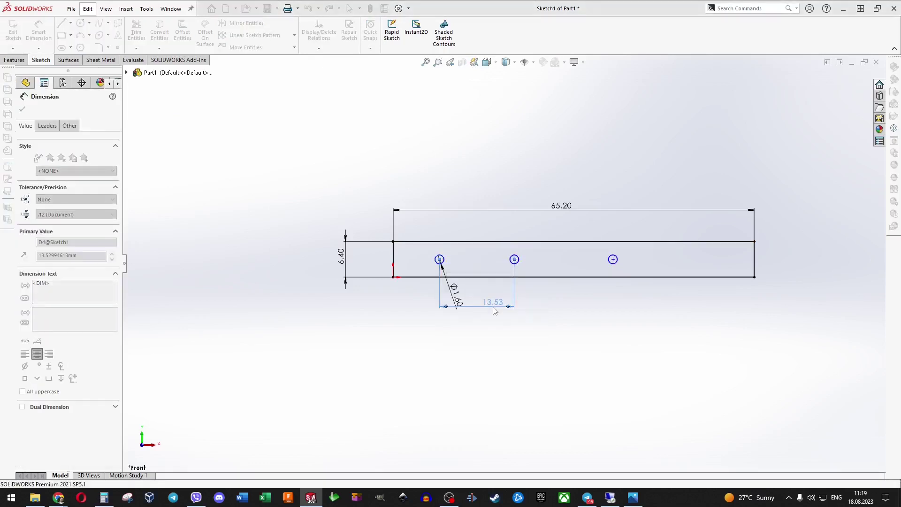
# - Set the spacing between the middle and right holes to 22.20 mm
pyautogui.click(563, 259)
pyautogui.click(613, 260)
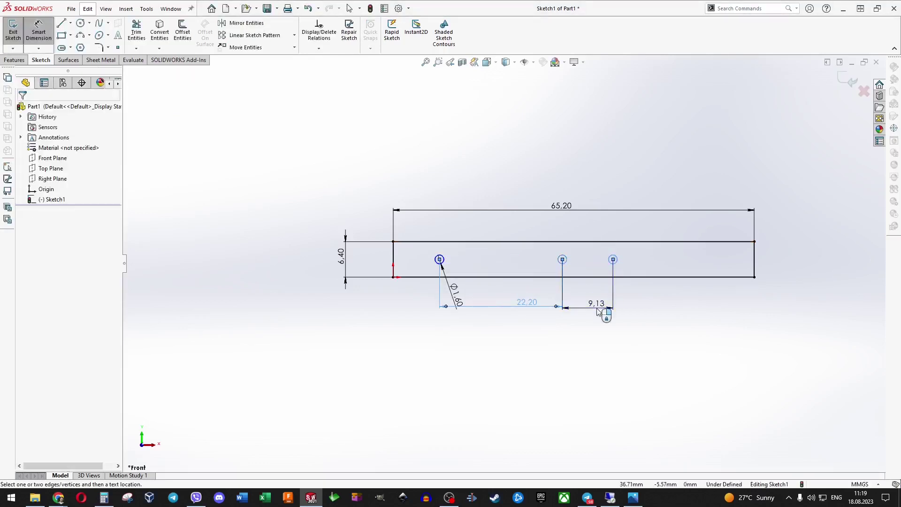
pyautogui.click(597, 311)
pyautogui.write('22.2')
pyautogui.press('Return')
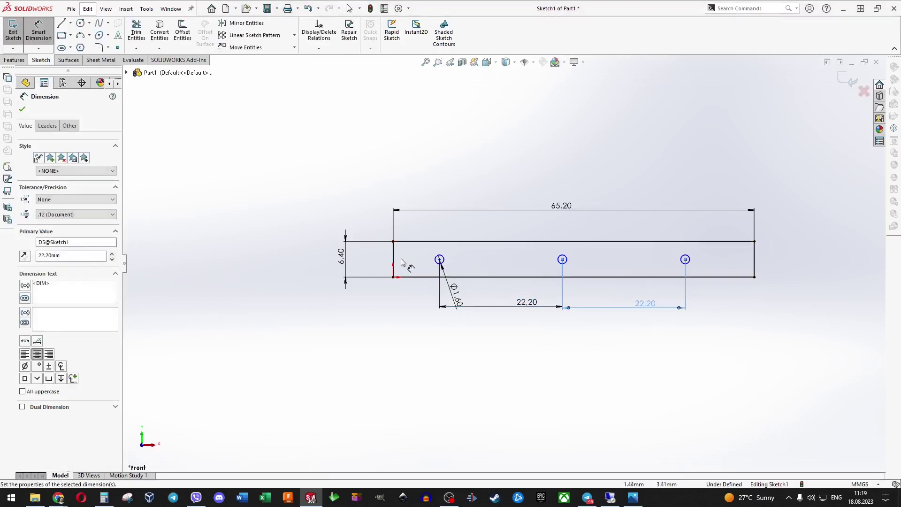
# - Dimension the strip's left end to the middle hole at 32.60 mm
pyautogui.click(395, 262)
pyautogui.click(439, 259)
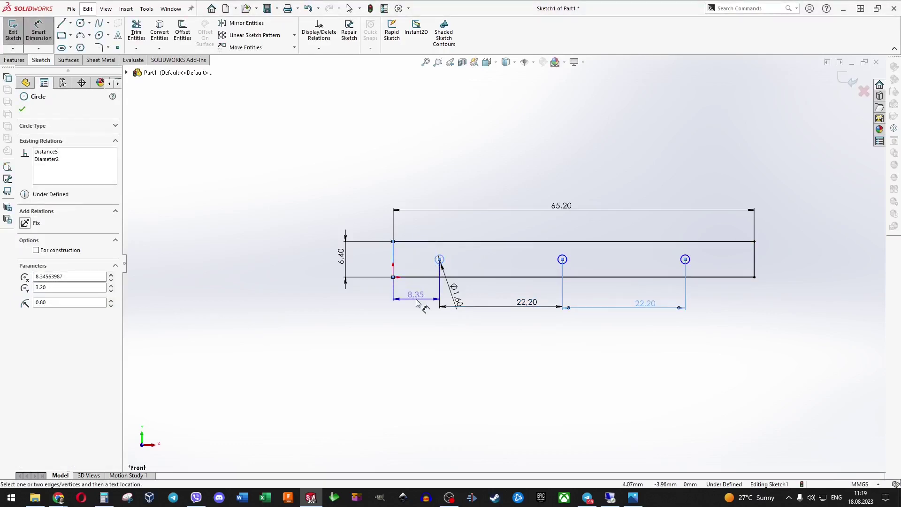
pyautogui.press('Escape')
pyautogui.click(394, 264)
pyautogui.click(554, 277)
pyautogui.press('Escape')
pyautogui.click(393, 264)
pyautogui.click(562, 259)
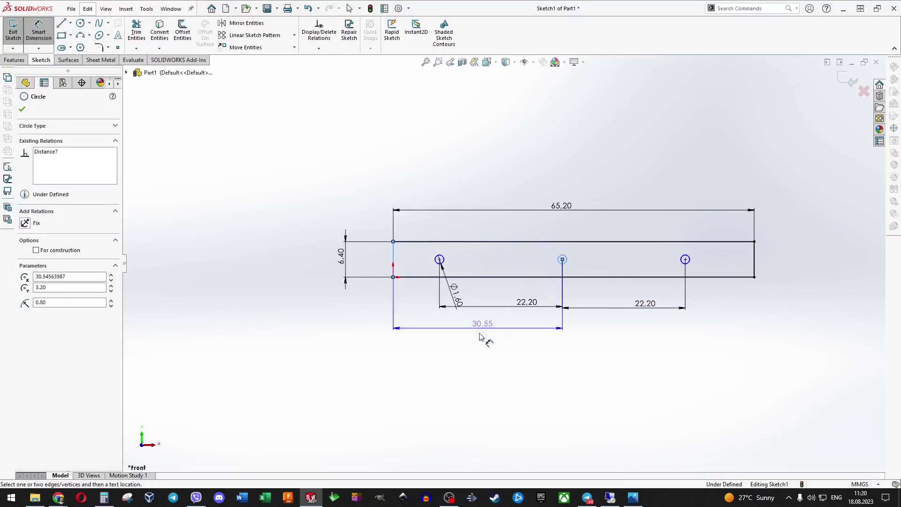
pyautogui.click(479, 336)
pyautogui.write('32.6')
pyautogui.press('Return')
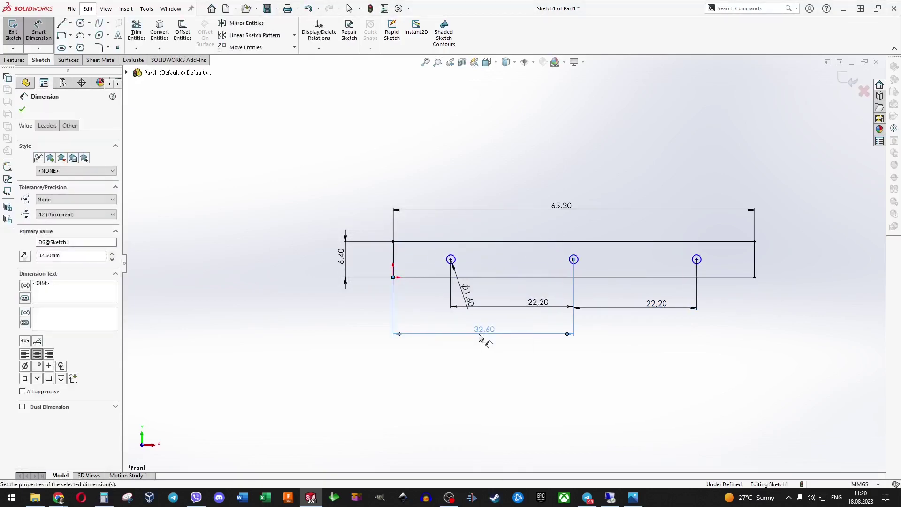
pyautogui.press('Escape')
# - Try a right-end-to-middle-hole dimension, then cancel it as unneeded
pyautogui.click(754, 267)
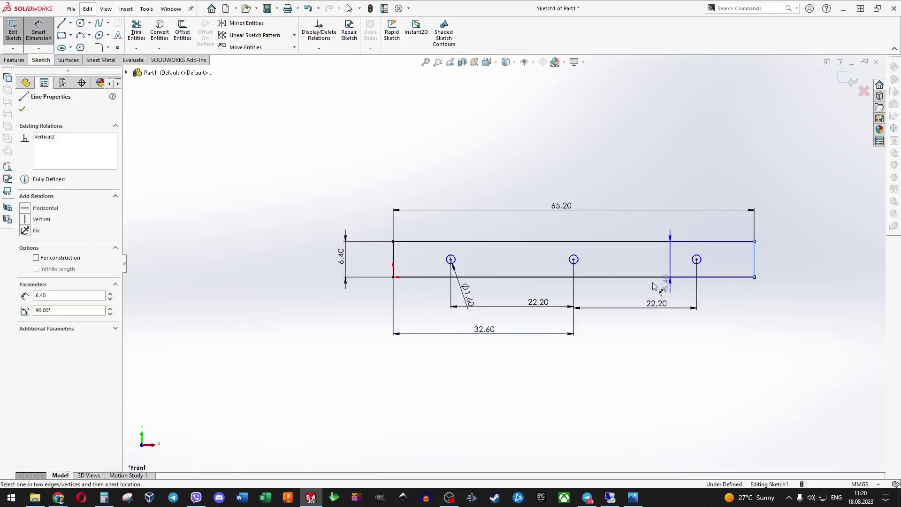
pyautogui.click(574, 259)
pyautogui.press('Escape')
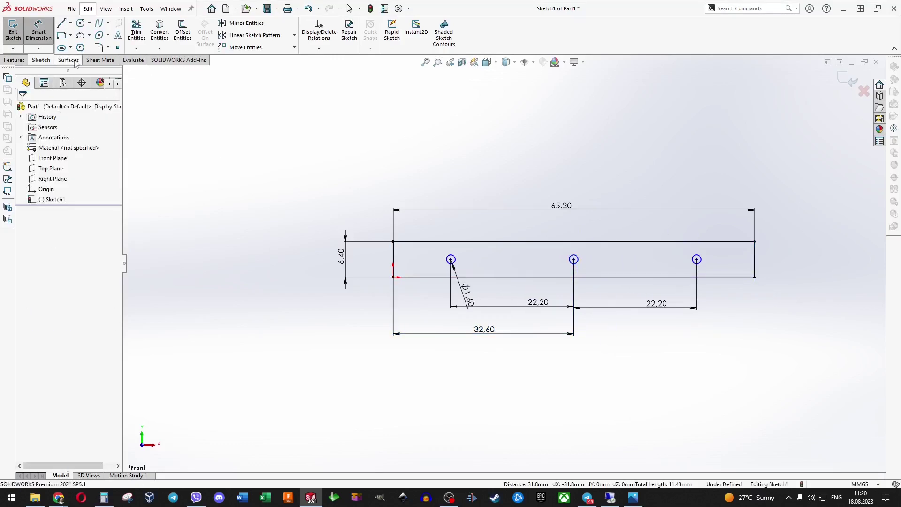
pyautogui.click(100, 60)
# - Create a 0.70 mm thick base flange from the sketch
pyautogui.click(18, 30)
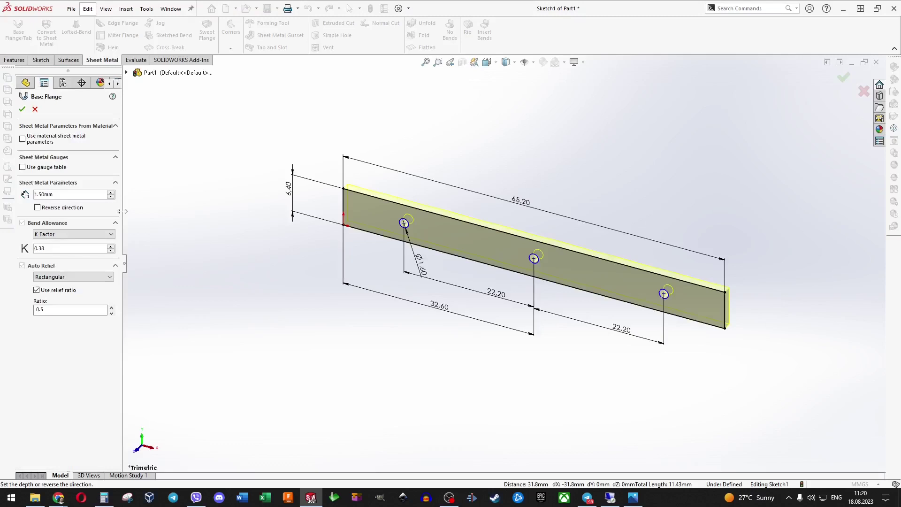
pyautogui.write('0.7')
pyautogui.click(22, 108)
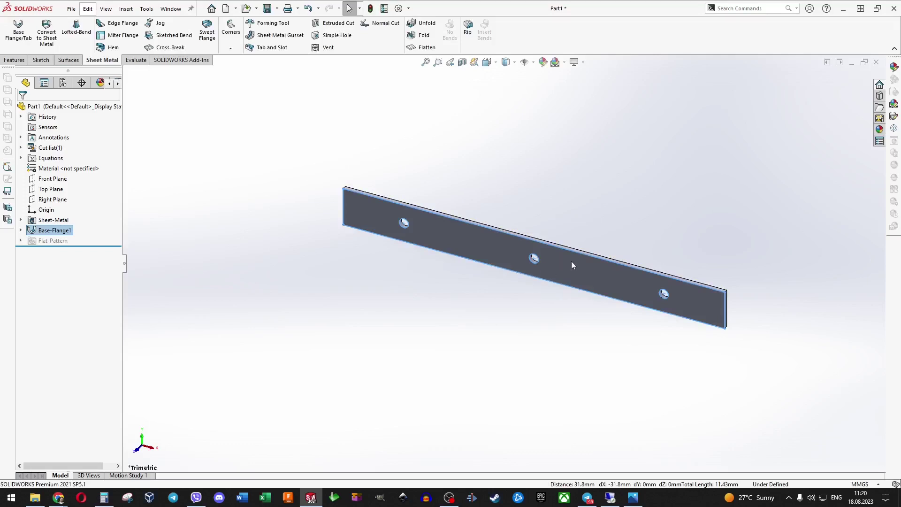
# - Orbit the part and pick the strip's short end edges
pyautogui.moveTo(471, 230); pyautogui.dragTo(481, 354, button='middle')
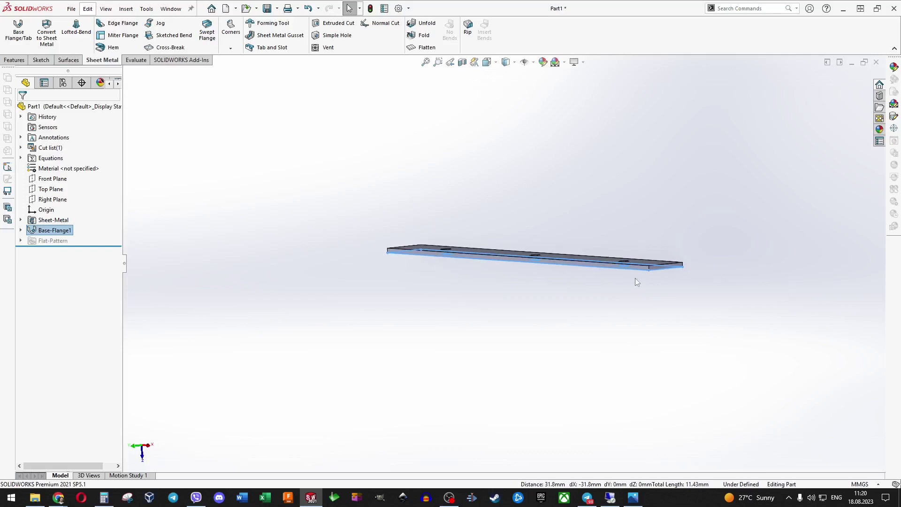
pyautogui.click(593, 337)
pyautogui.scroll(-2, 659, 278)
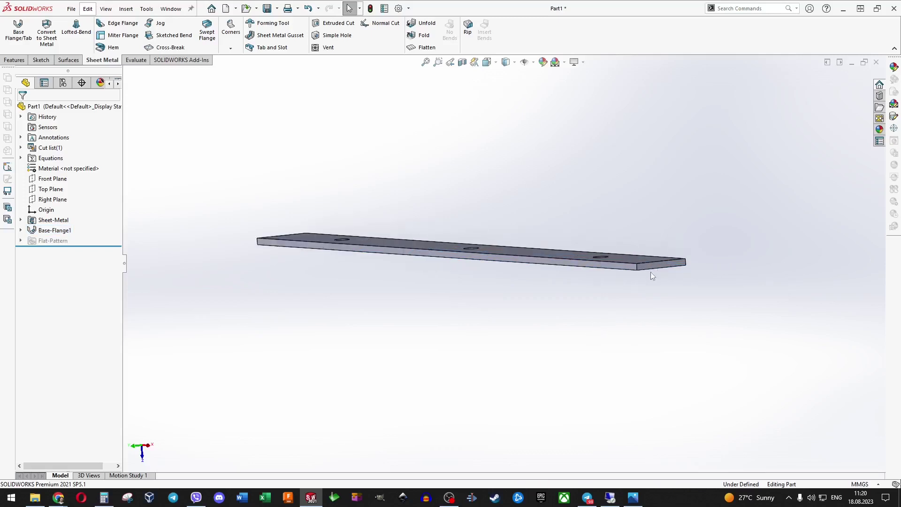
pyautogui.click(656, 273)
pyautogui.moveTo(531, 311); pyautogui.dragTo(335, 260, button='middle')
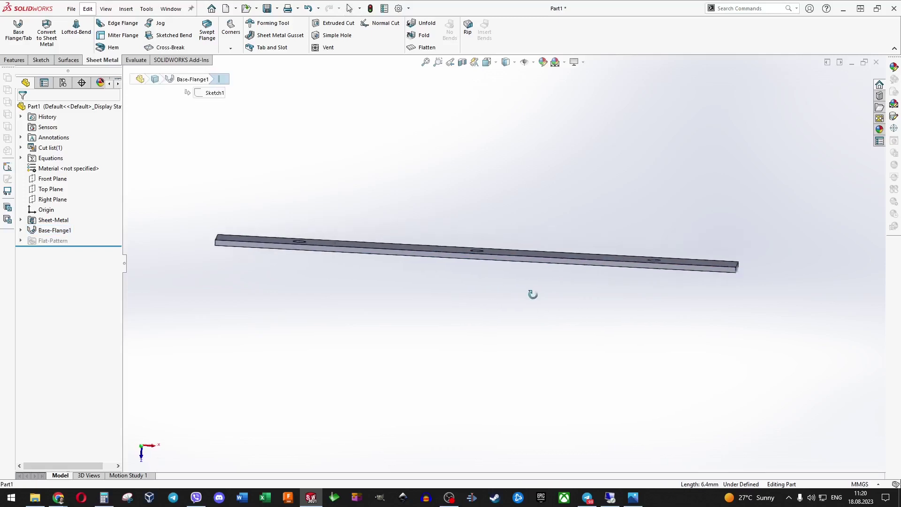
# - Add edge flanges on both end edges: 1 mm bend radius, 5 mm length
pyautogui.click(117, 23)
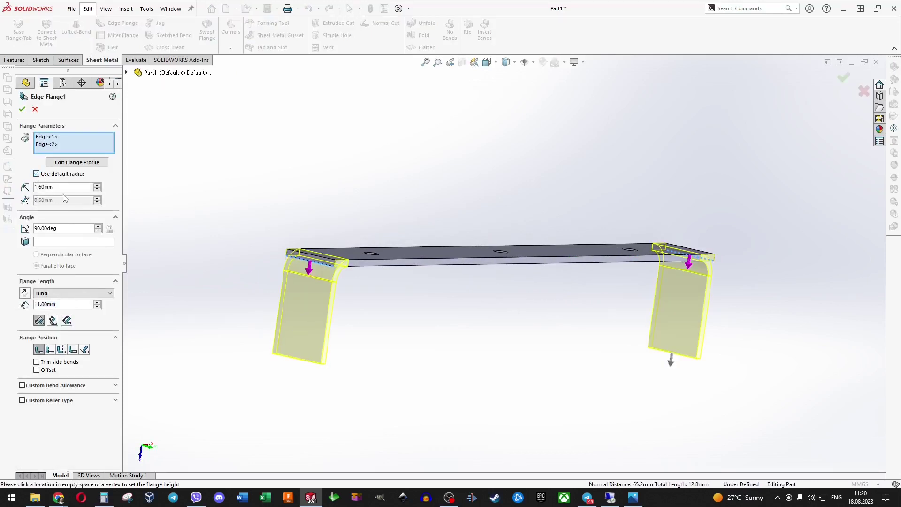
pyautogui.write('1')
pyautogui.press('Return')
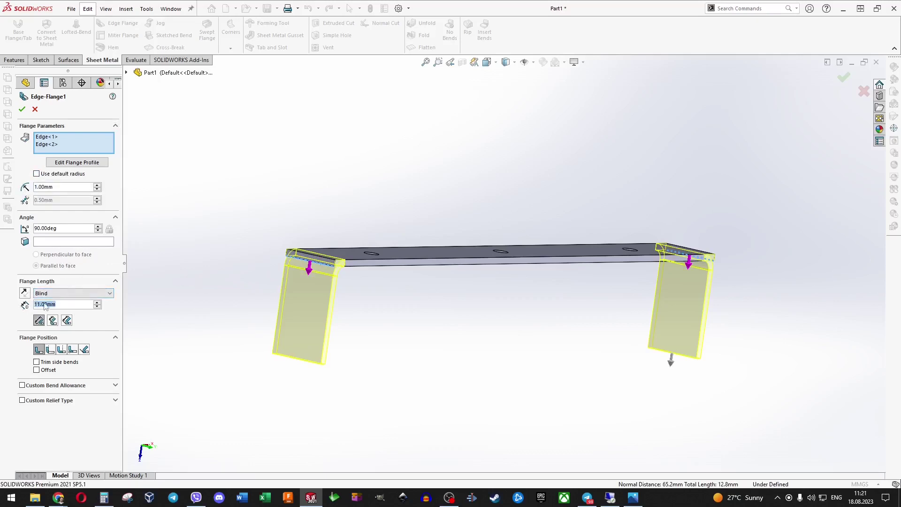
pyautogui.write('5')
pyautogui.press('Return')
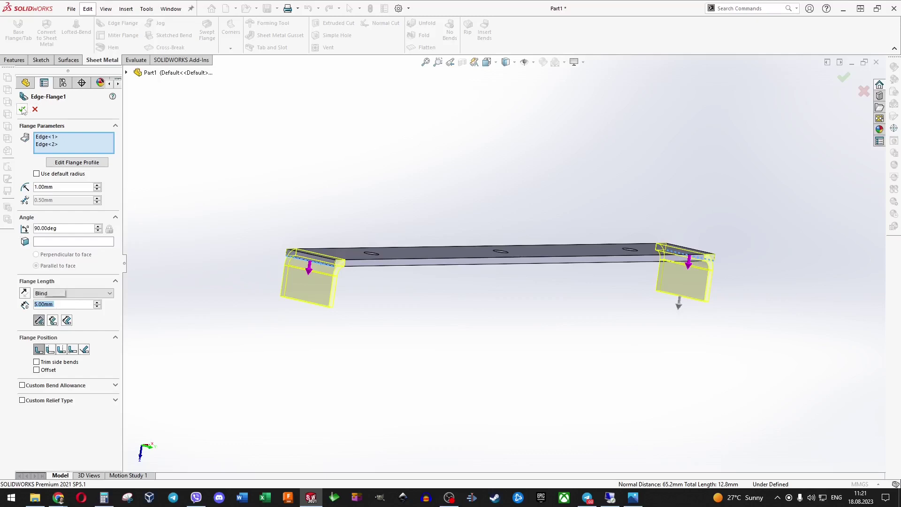
pyautogui.press('Return')
# - View the part face-on and inspect the flange face's dimensions
pyautogui.click(487, 61)
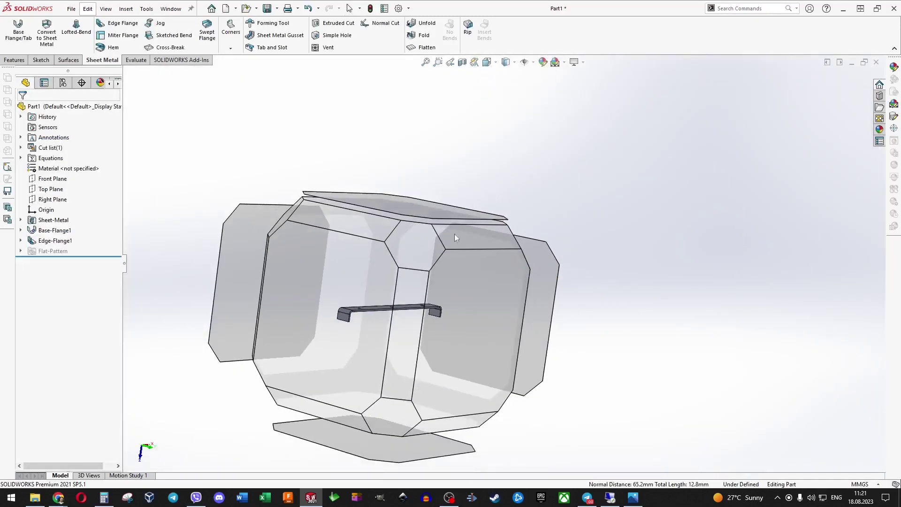
pyautogui.click(455, 234)
pyautogui.scroll(5, 513, 274)
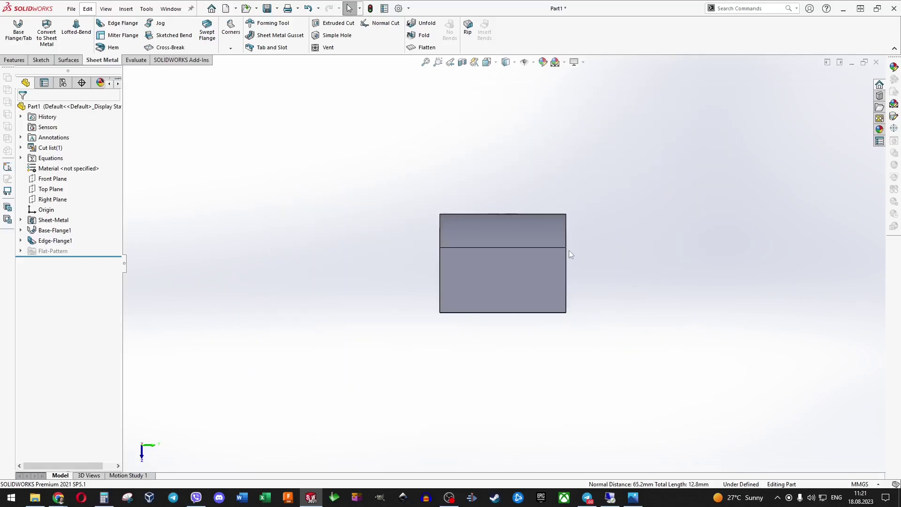
pyautogui.click(549, 274)
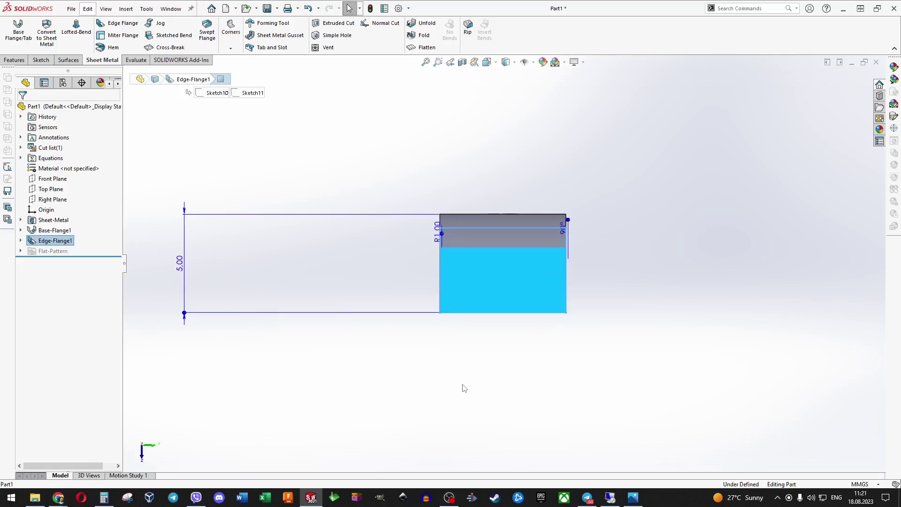
pyautogui.click(512, 386)
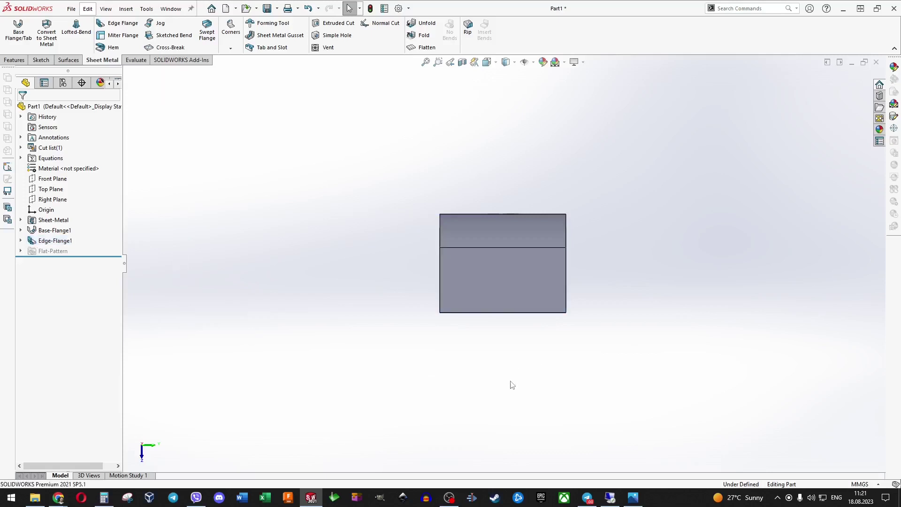
# - Set the Sheet-Metal feature's default bend radius to 0.70 mm
pyautogui.click(53, 220)
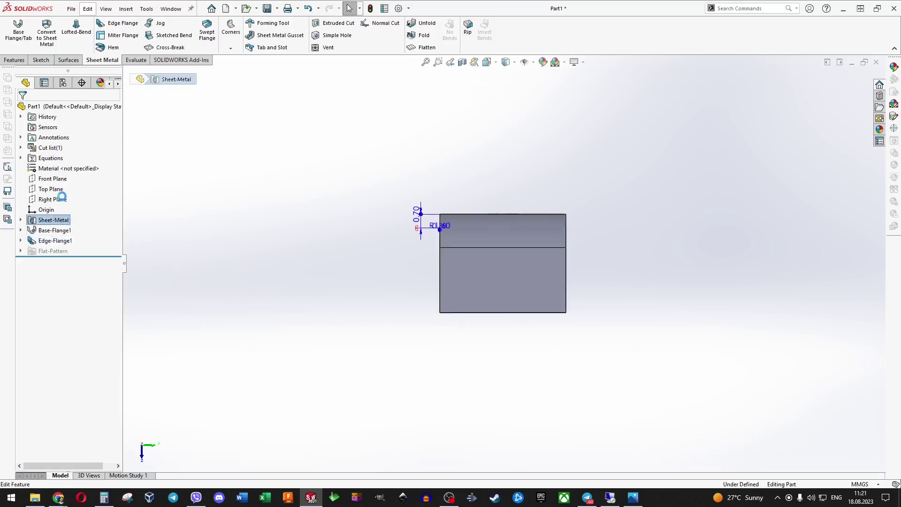
pyautogui.write('0.7')
pyautogui.press('Return')
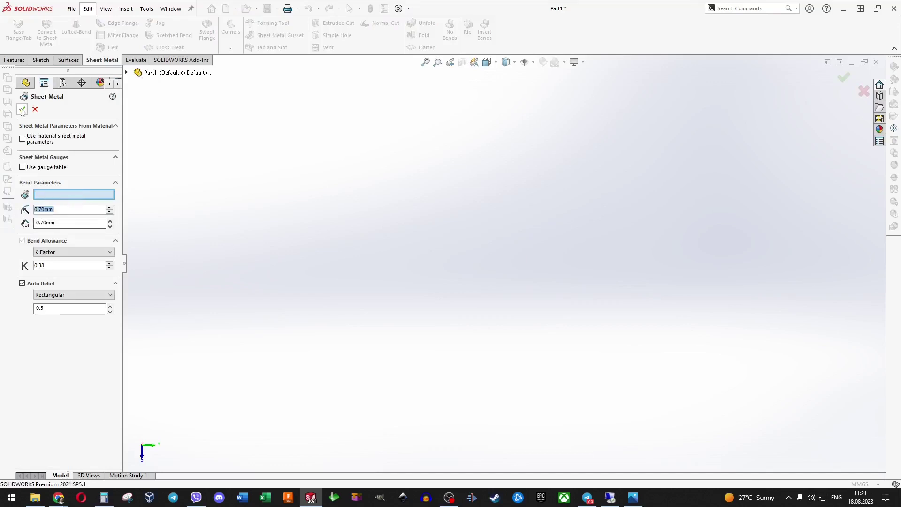
pyautogui.click(22, 110)
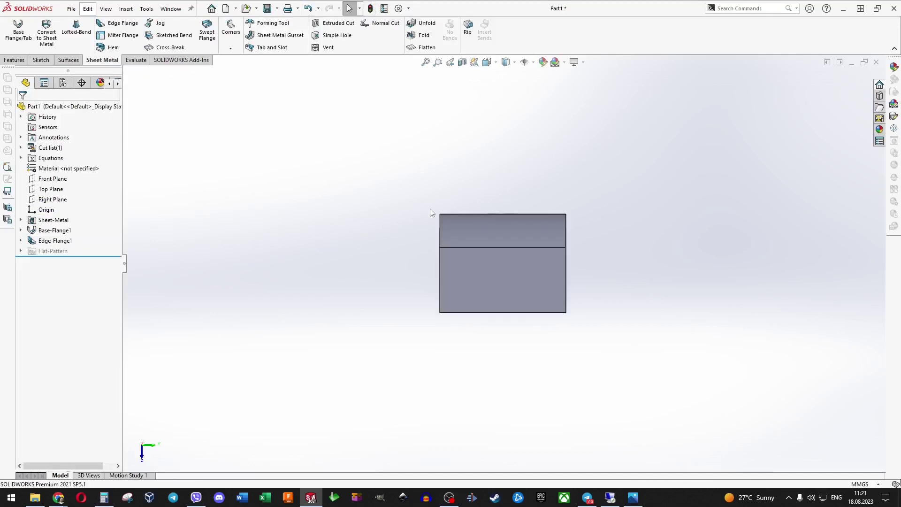
# - Change Edge-Flange1's bend radius to 0.70 mm
pyautogui.doubleClick(55, 241)
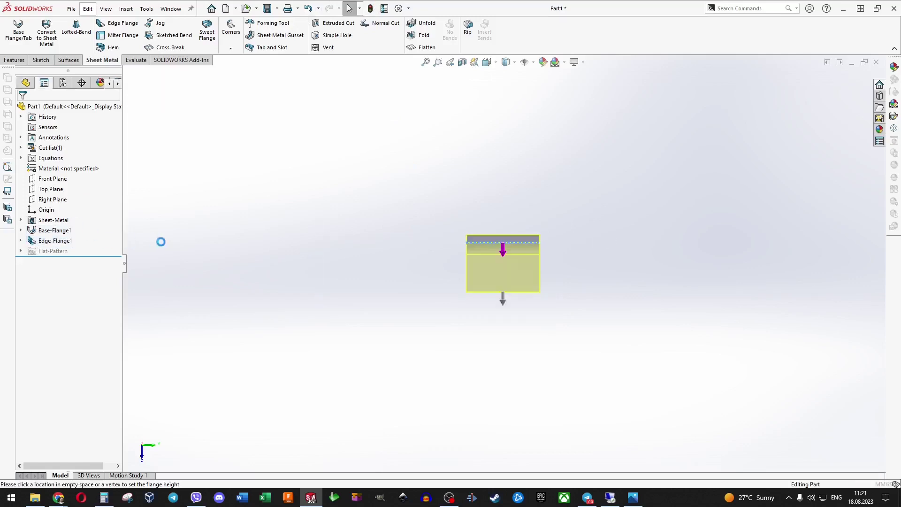
pyautogui.write('0.7')
pyautogui.press('Return')
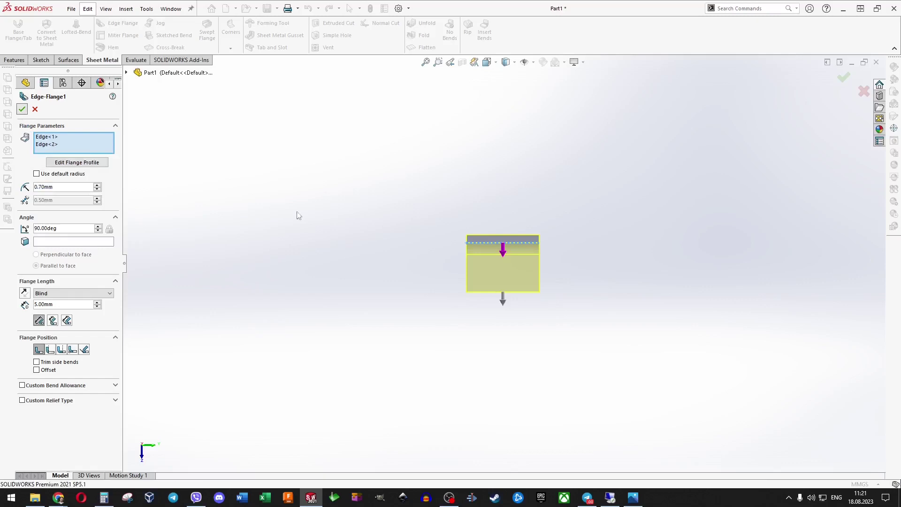
pyautogui.press('Return')
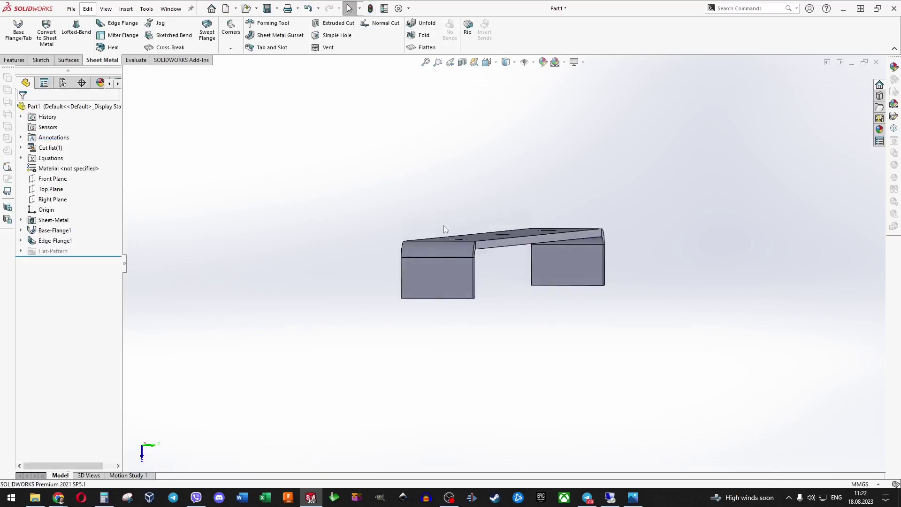
pyautogui.moveTo(445, 173); pyautogui.dragTo(442, 267, button='middle')
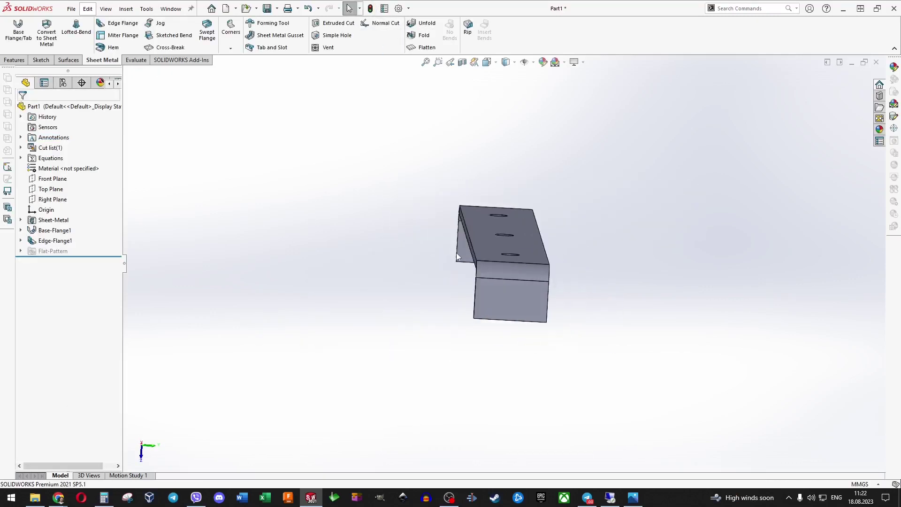
pyautogui.click(486, 61)
pyautogui.click(553, 193)
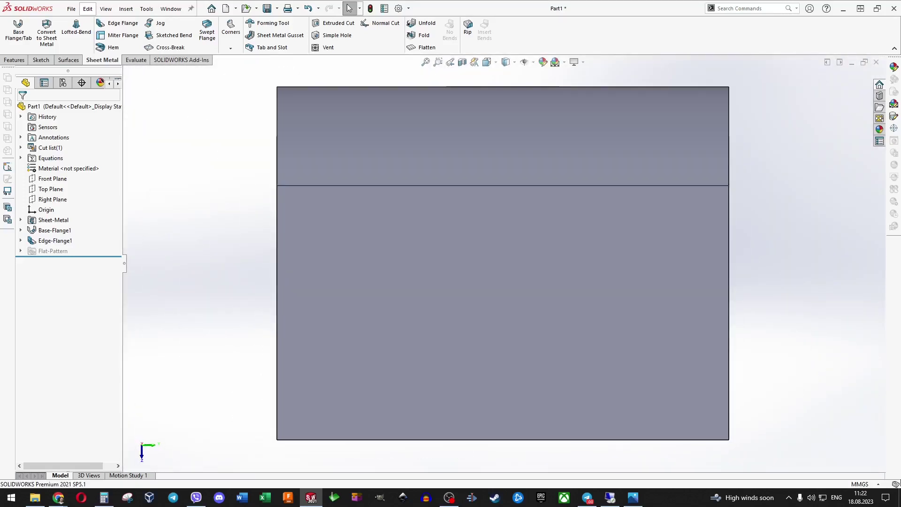
pyautogui.click(59, 498)
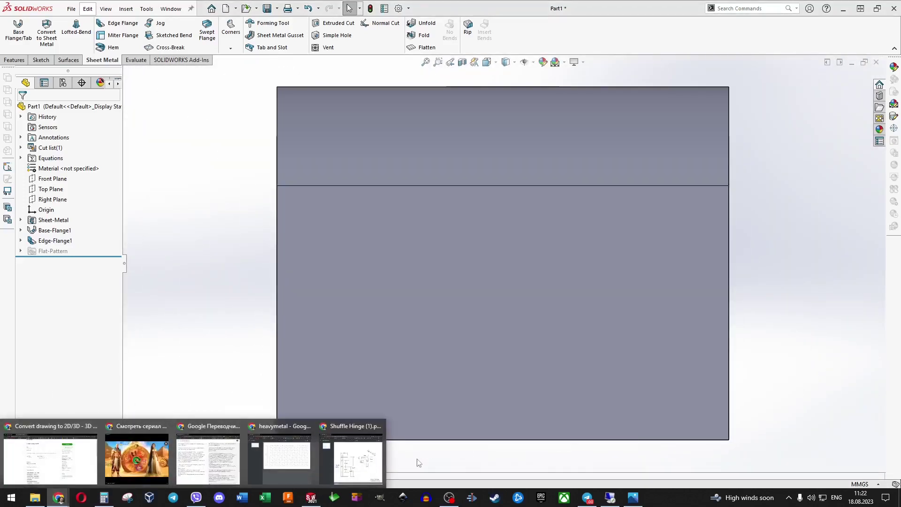
pyautogui.press('f')
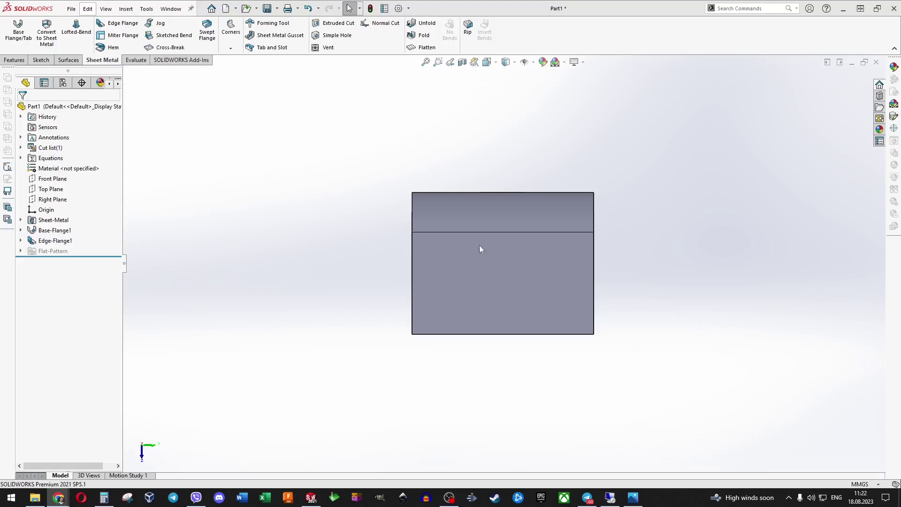
pyautogui.click(529, 302)
pyautogui.press('Escape')
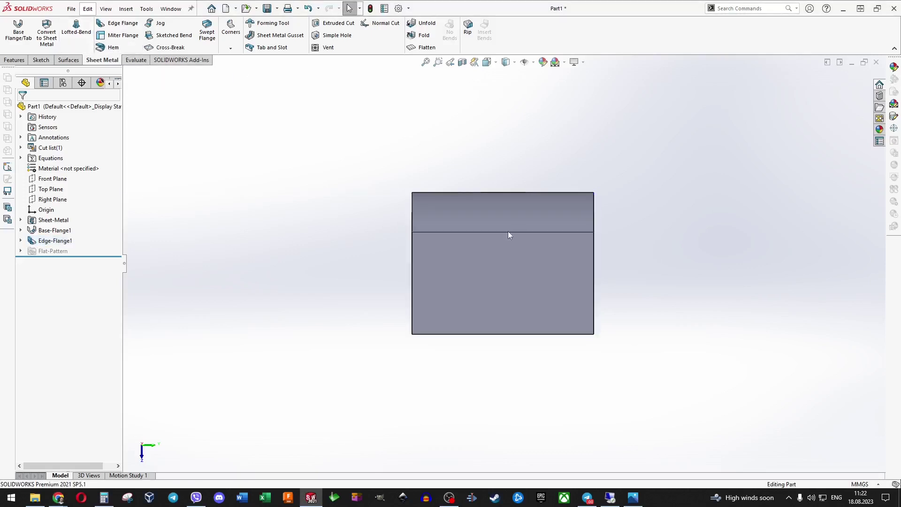
# - Start a sketch on the flange face in left view and draw a rectangle above the flange
pyautogui.click(14, 60)
pyautogui.click(13, 28)
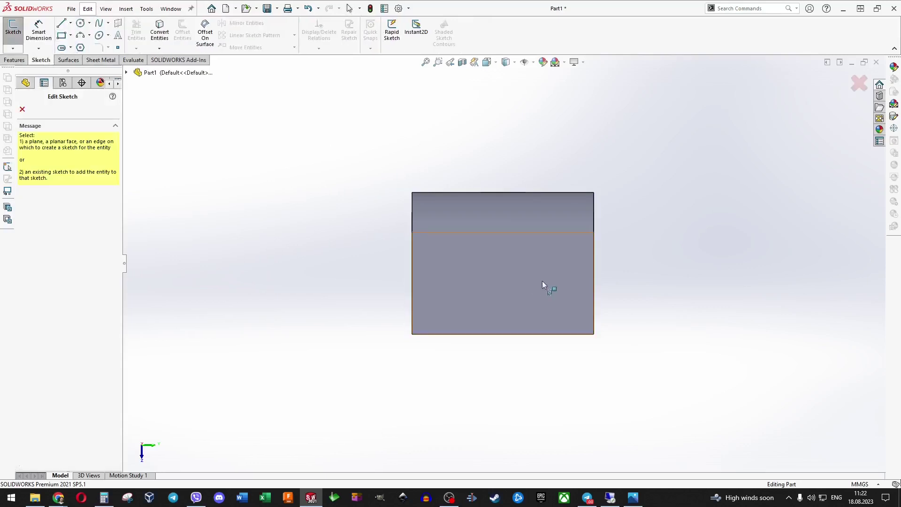
pyautogui.click(548, 285)
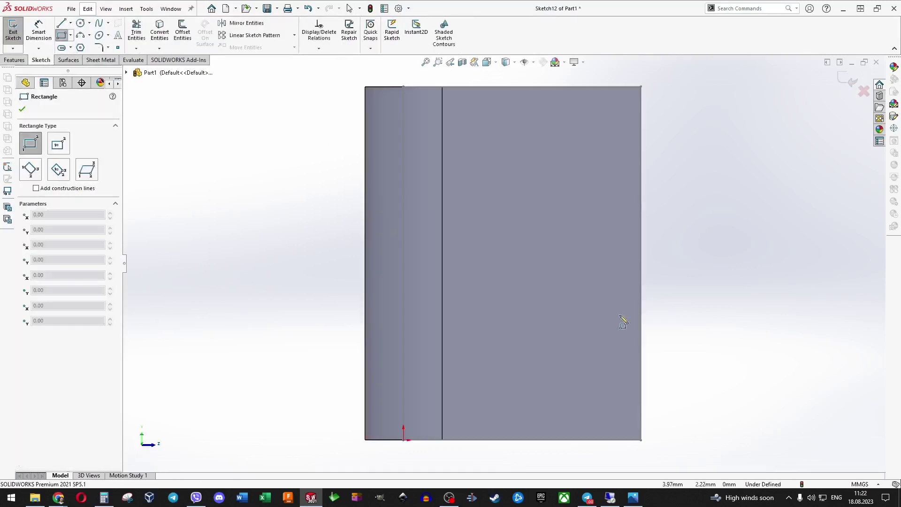
pyautogui.moveTo(538, 287); pyautogui.dragTo(508, 80, button='middle')
pyautogui.click(487, 62)
pyautogui.click(456, 266)
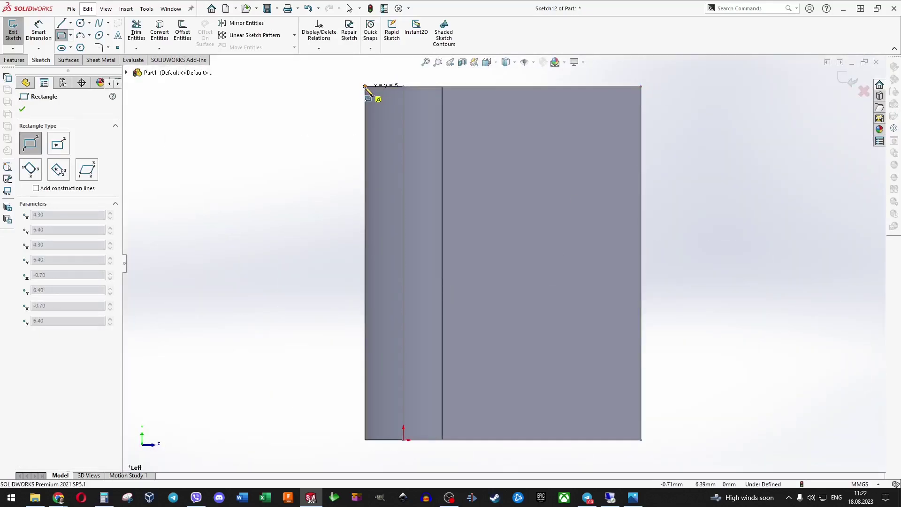
pyautogui.press('z')
pyautogui.press('z')
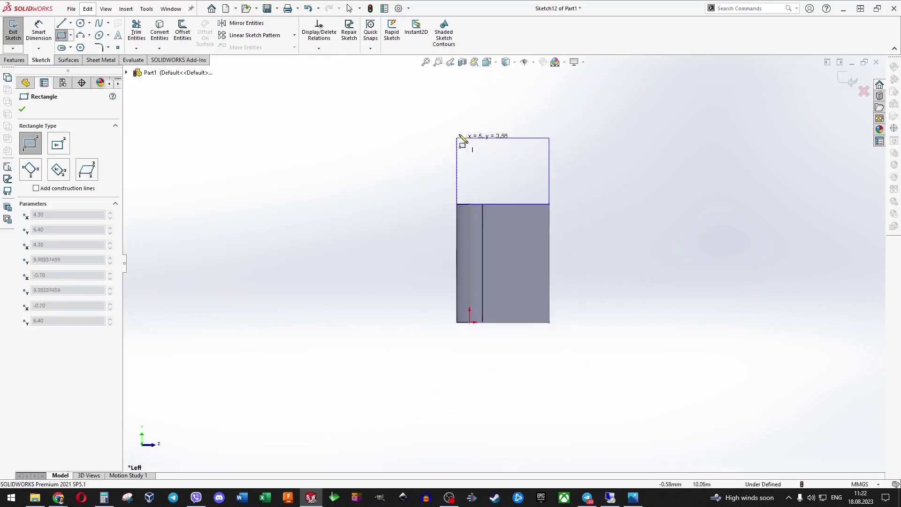
pyautogui.click(457, 104)
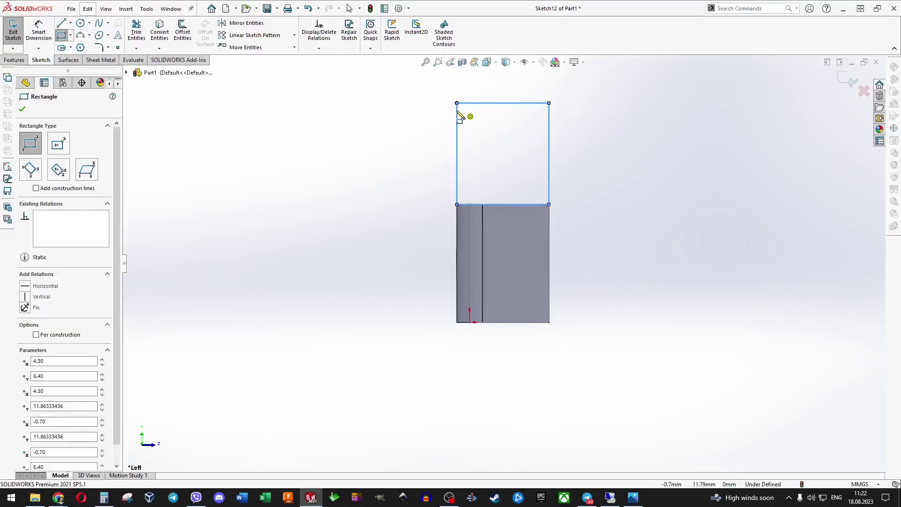
# - Dimension the rectangle's overall height to 16
pyautogui.press('d')
pyautogui.click(521, 323)
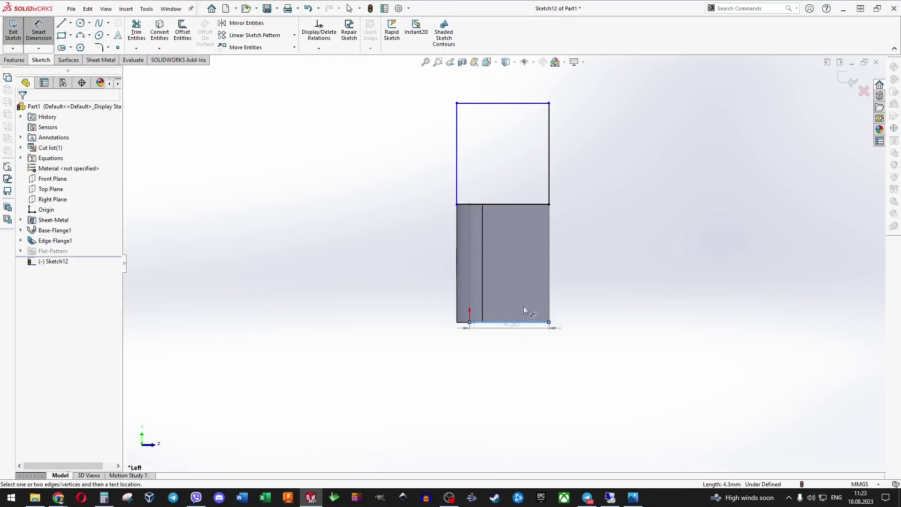
pyautogui.click(519, 103)
pyautogui.click(428, 188)
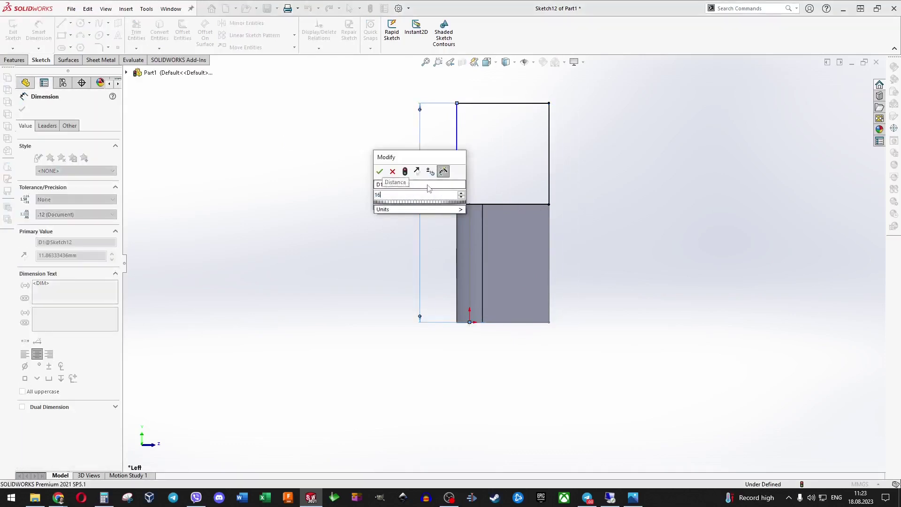
pyautogui.write('16')
pyautogui.press('Return')
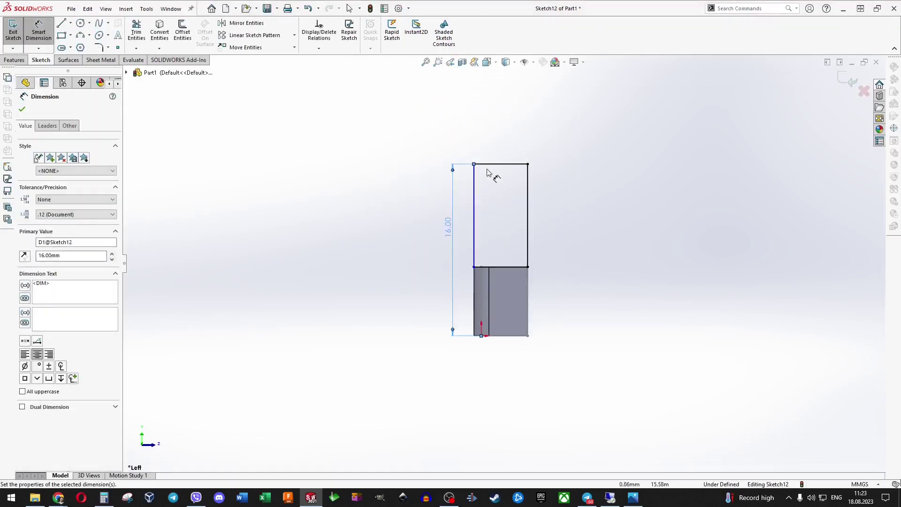
pyautogui.click(22, 109)
# - Draw the arm's three lines extending right from the rectangle
pyautogui.click(61, 23)
pyautogui.click(528, 164)
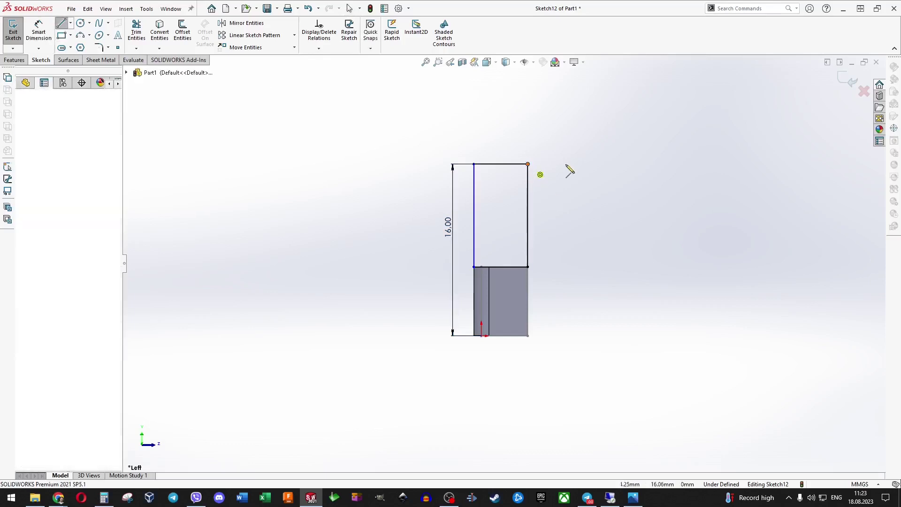
pyautogui.click(591, 164)
pyautogui.click(592, 206)
pyautogui.click(528, 205)
# - Dimension the profile's overall width to 13.4 and the arm height to 6.4
pyautogui.press('d')
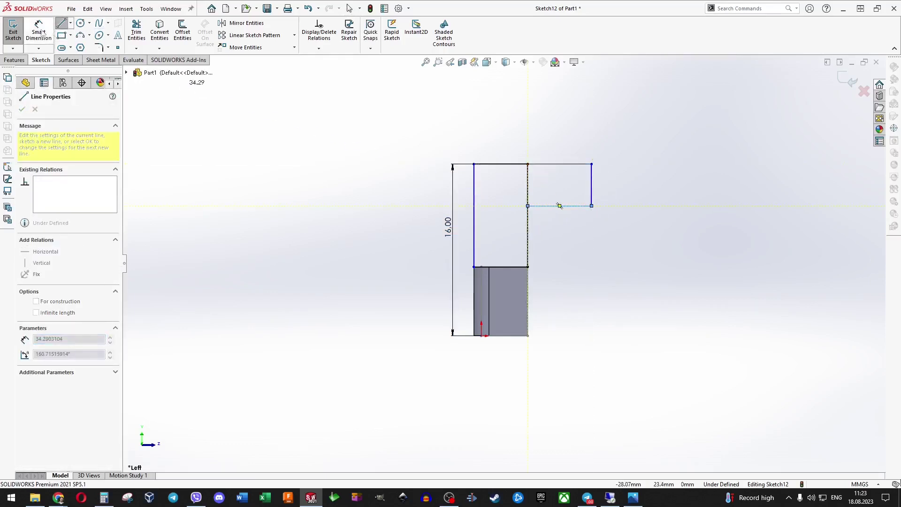
pyautogui.click(473, 185)
pyautogui.click(592, 187)
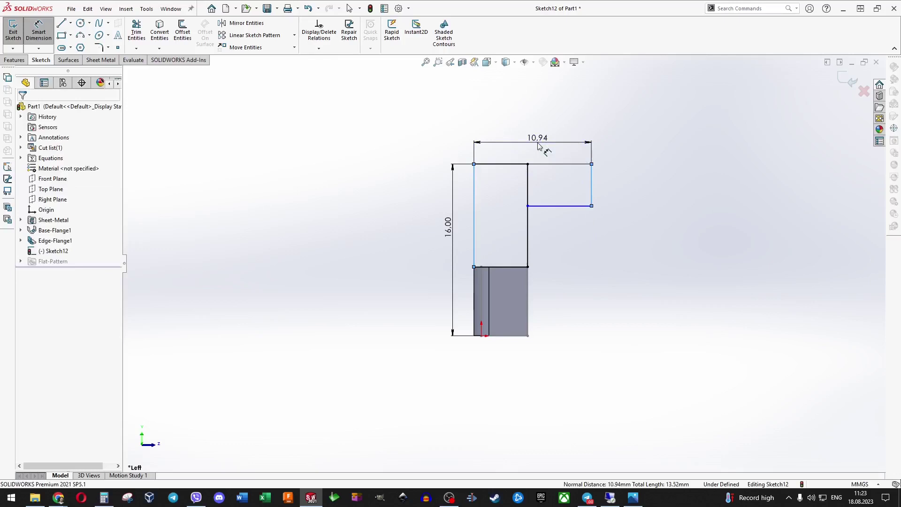
pyautogui.click(538, 142)
pyautogui.write('13.4')
pyautogui.press('Return')
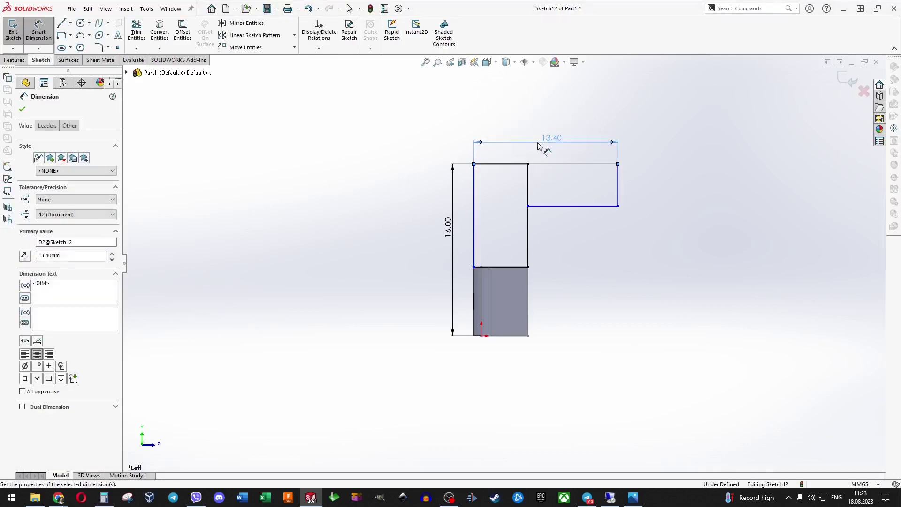
pyautogui.click(617, 183)
pyautogui.click(640, 193)
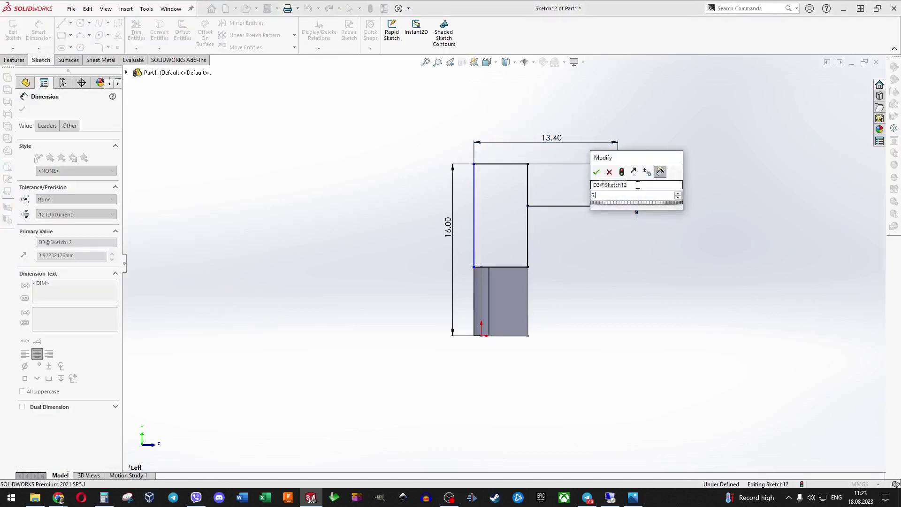
pyautogui.write('6.4')
pyautogui.press('Return')
pyautogui.press('t')
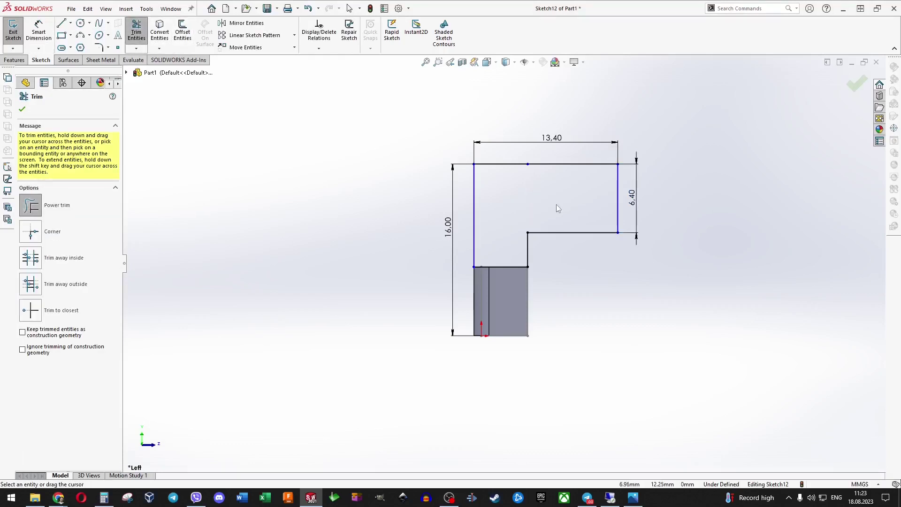
# - Draw a short horizontal line across the profile's bottom, just above the flange
pyautogui.click(23, 109)
pyautogui.hotkey('shift', 'z')
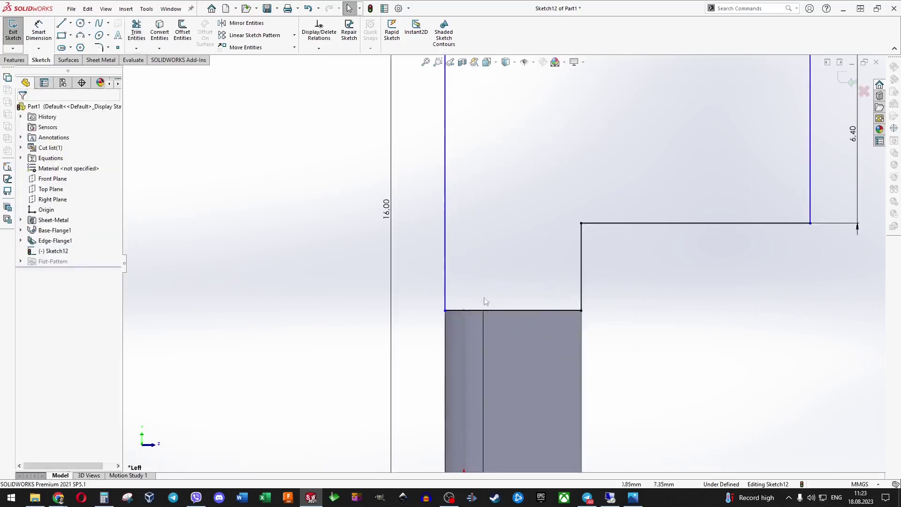
pyautogui.press('l')
pyautogui.scroll(-3, 498, 296)
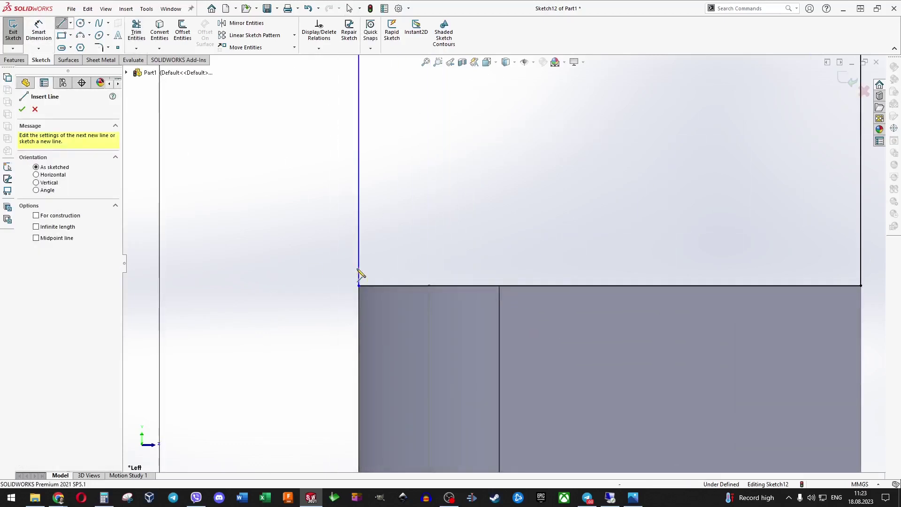
pyautogui.click(358, 269)
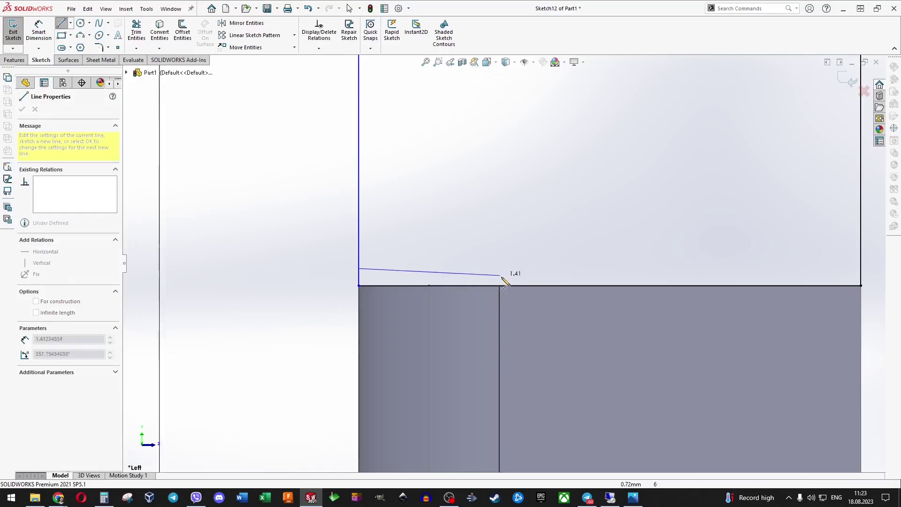
pyautogui.click(499, 268)
# - Dimension the new line 0.1 above the flange's top edge
pyautogui.click(38, 31)
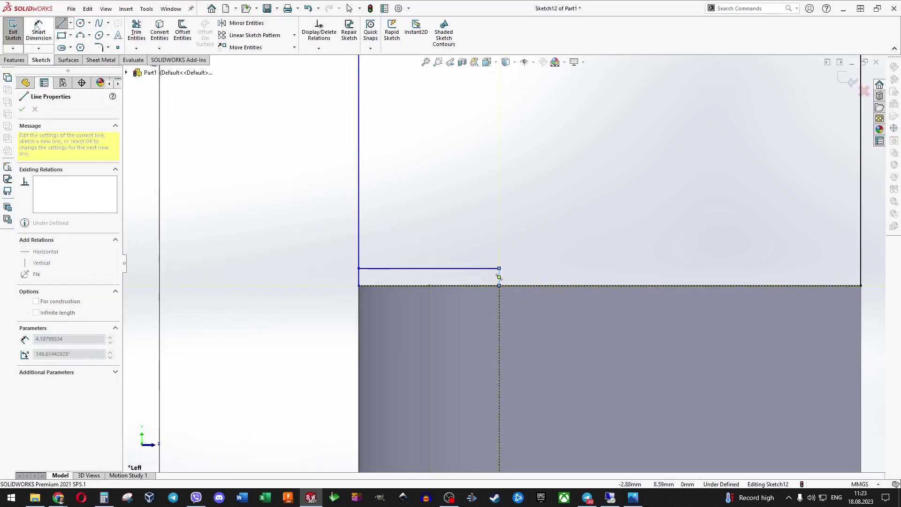
pyautogui.click(418, 268)
pyautogui.click(359, 286)
pyautogui.click(331, 280)
pyautogui.write('0.1')
pyautogui.press('Return')
# - Trim away the excess sketch lines at the profile's bottom
pyautogui.press('t')
pyautogui.scroll(-2, 362, 280)
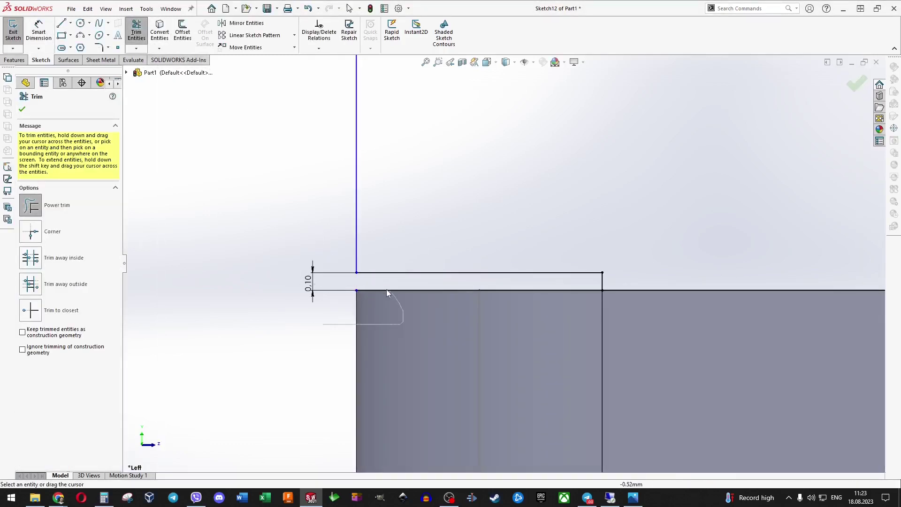
pyautogui.scroll(2, 469, 317)
pyautogui.scroll(2, 457, 310)
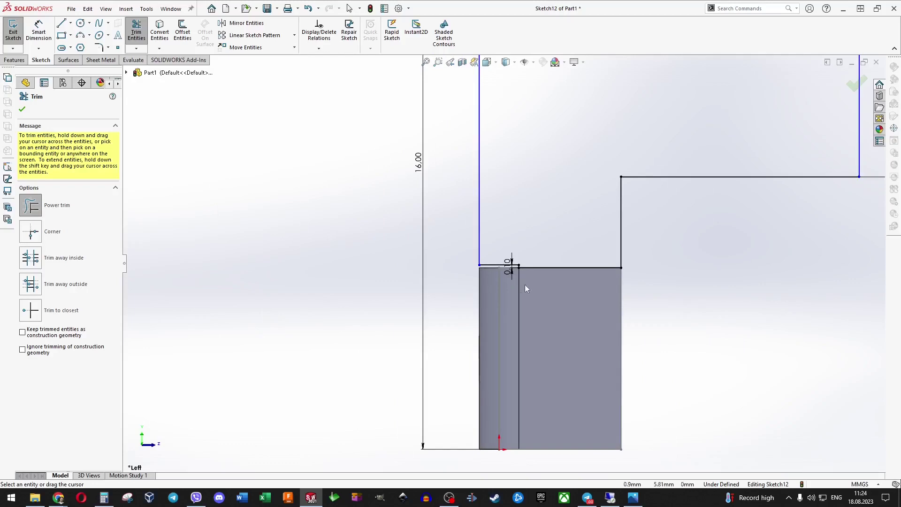
pyautogui.scroll(1, 587, 200)
pyautogui.press('Escape')
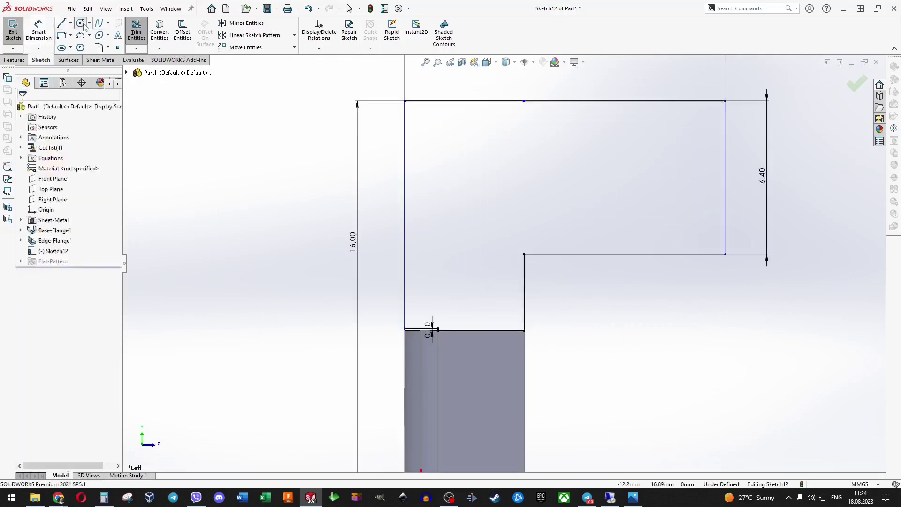
pyautogui.press('c')
pyautogui.scroll(2, 610, 197)
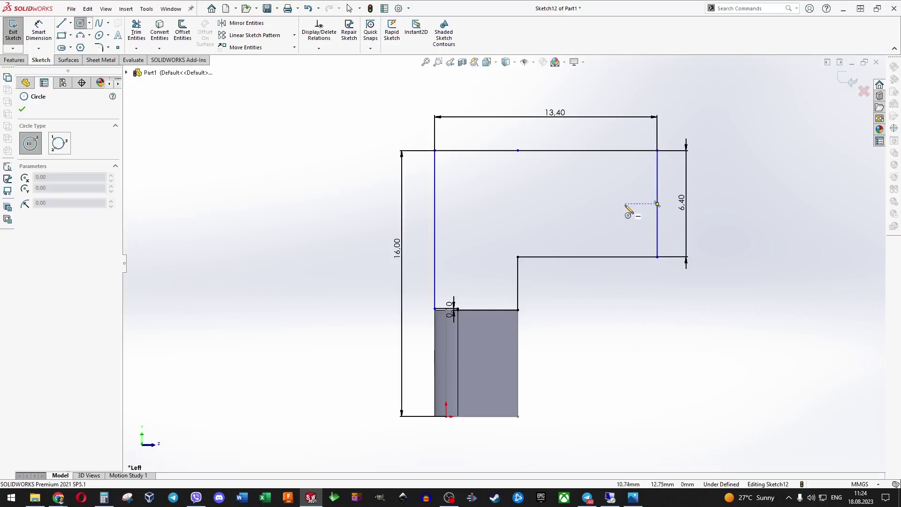
# - Round the arm's two right corners to R2.5 and draw a small hole circle near the arm end
pyautogui.click(98, 49)
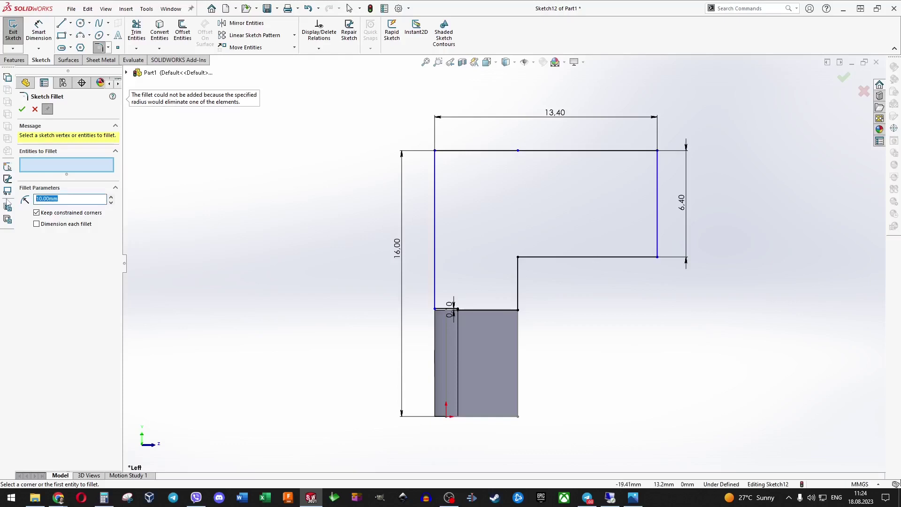
pyautogui.write('3')
pyautogui.click(658, 257)
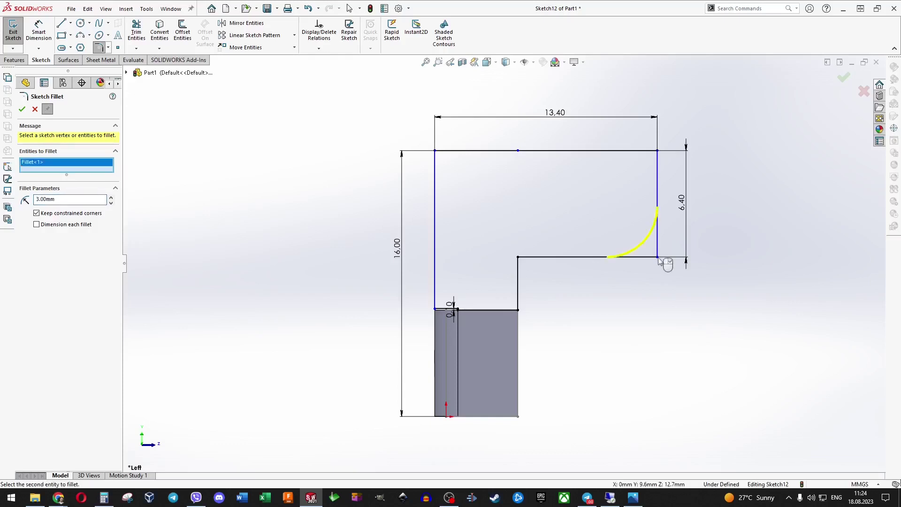
pyautogui.click(658, 151)
pyautogui.write('2.5')
pyautogui.press('Return')
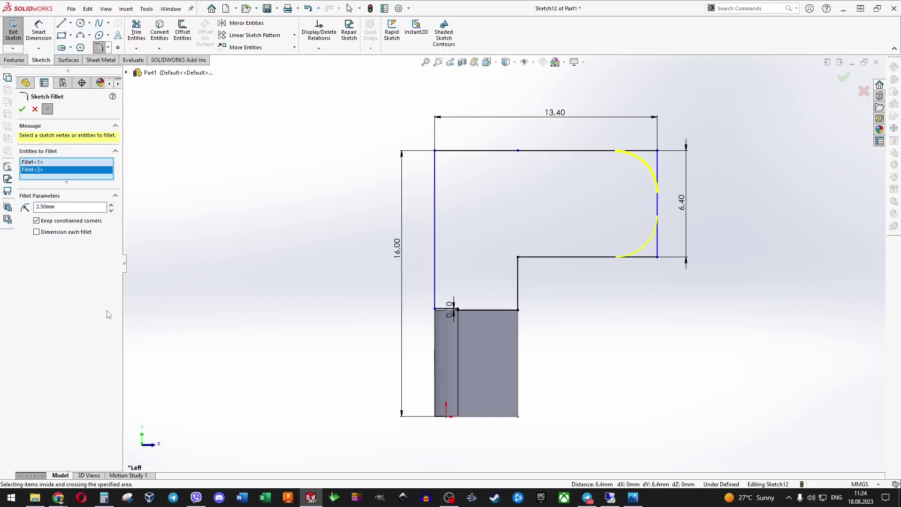
pyautogui.click(22, 109)
pyautogui.click(22, 109)
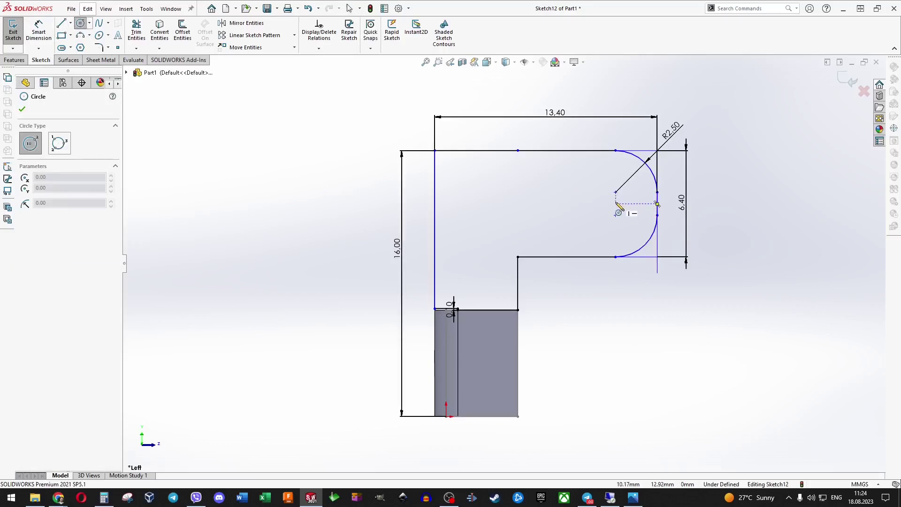
pyautogui.moveTo(615, 204); pyautogui.dragTo(627, 203)
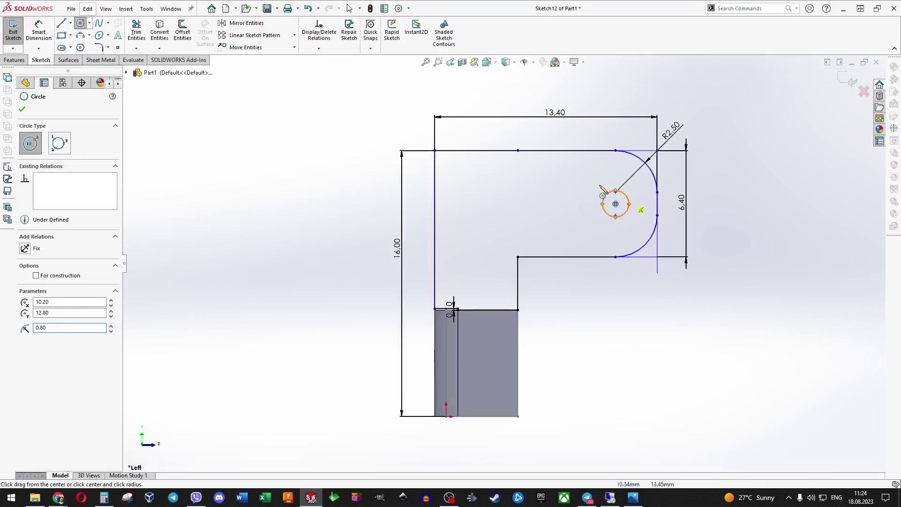
pyautogui.press('Escape')
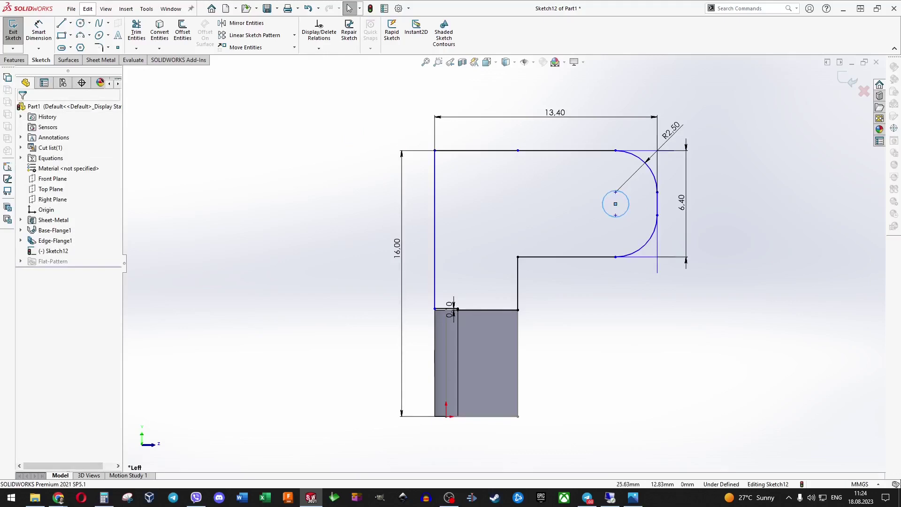
# - Round the profile's top-left corner to R2.5 as well
pyautogui.click(98, 47)
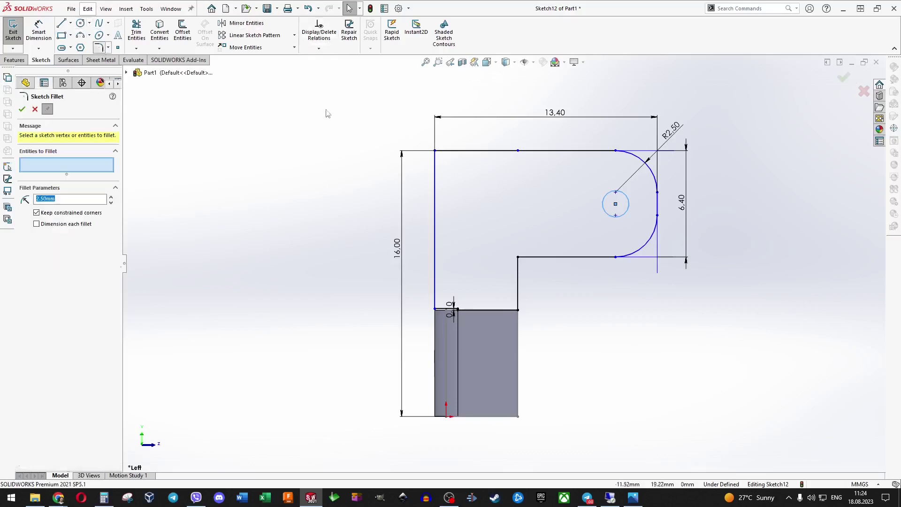
pyautogui.click(435, 151)
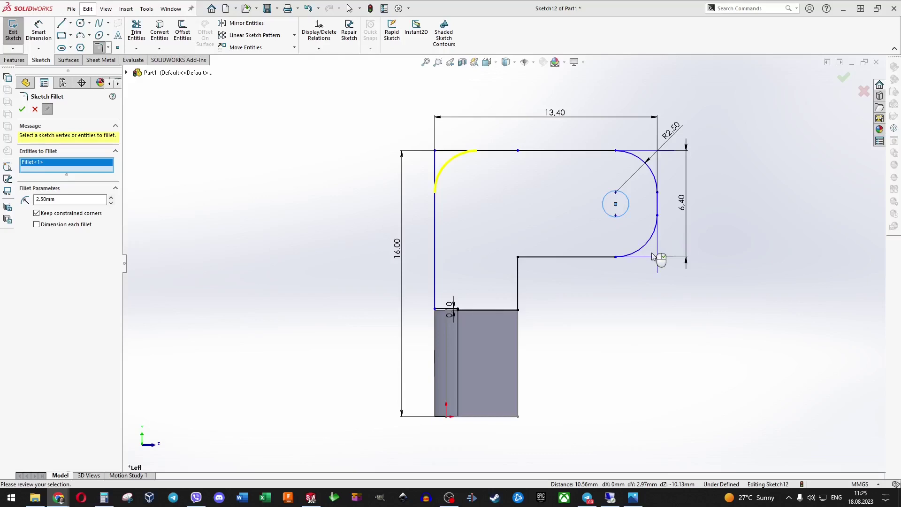
pyautogui.click(22, 109)
pyautogui.press('f')
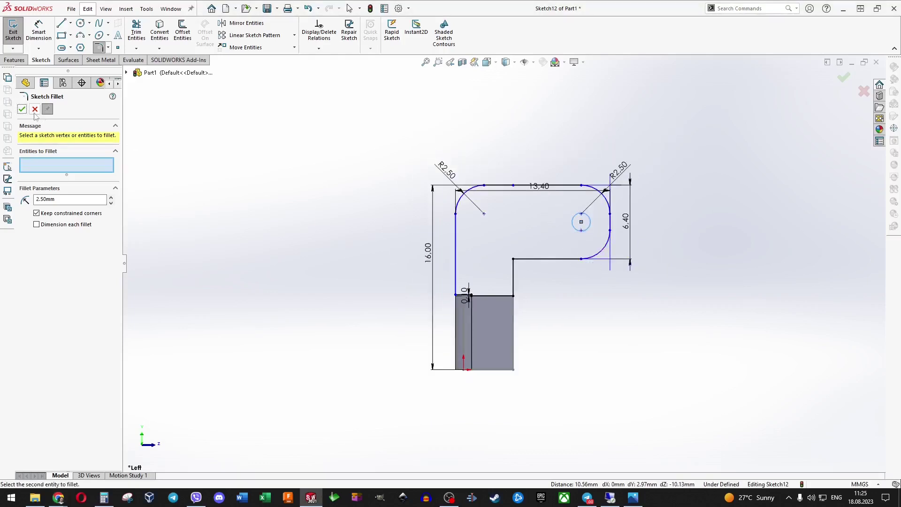
pyautogui.click(34, 109)
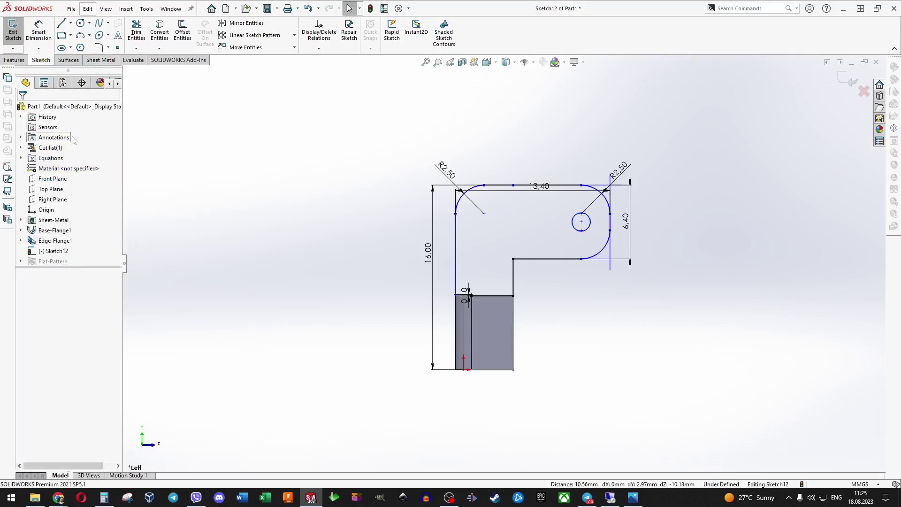
pyautogui.click(98, 61)
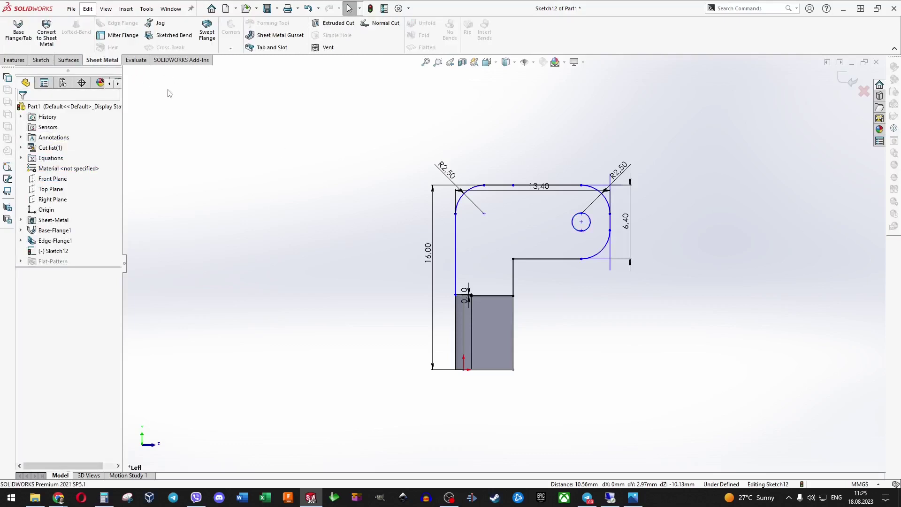
# - Turn the L-profile sketch into a base flange tab (Tab1) and inspect it
pyautogui.click(18, 29)
pyautogui.click(22, 109)
pyautogui.moveTo(657, 308)
pyautogui.mouseDown(button='middle')
pyautogui.moveTo(503, 261)
pyautogui.moveTo(336, 340)
pyautogui.moveTo(423, 263)
pyautogui.mouseUp(button='middle')
pyautogui.scroll(-3, 512, 276)
pyautogui.scroll(3, 515, 277)
pyautogui.scroll(3, 512, 284)
# - In right view, start a new sketch on the edge flange's flat face
pyautogui.click(486, 62)
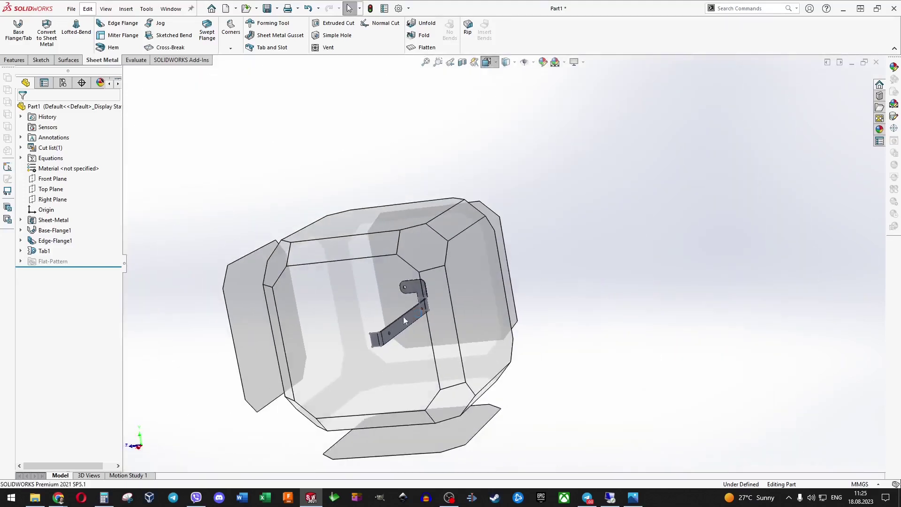
pyautogui.click(405, 320)
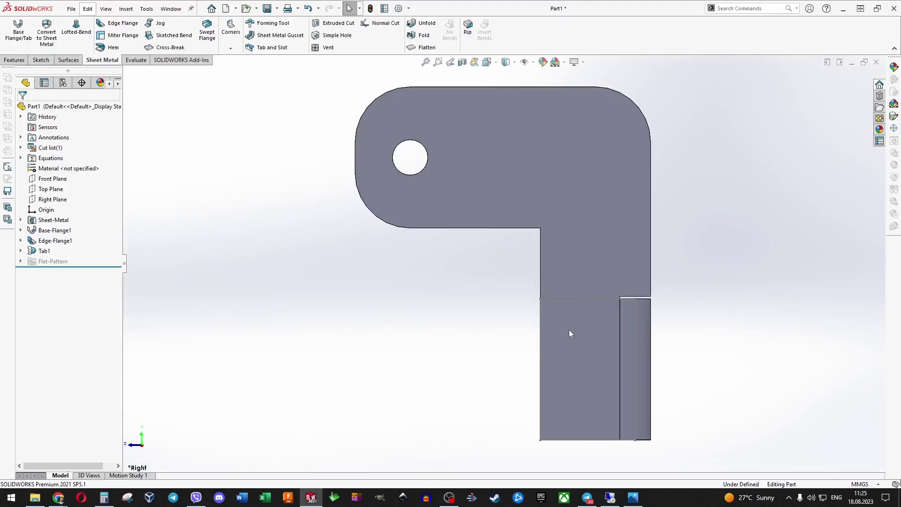
pyautogui.press('space')
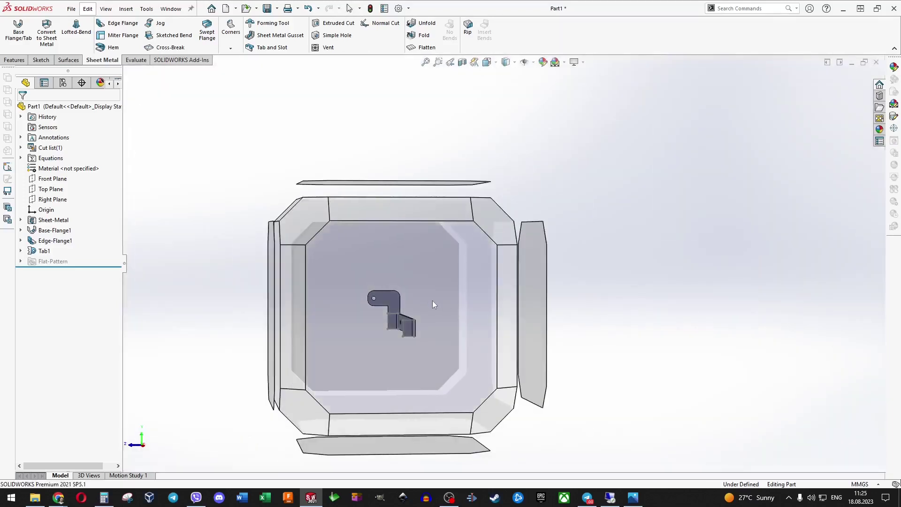
pyautogui.click(432, 301)
pyautogui.click(600, 350)
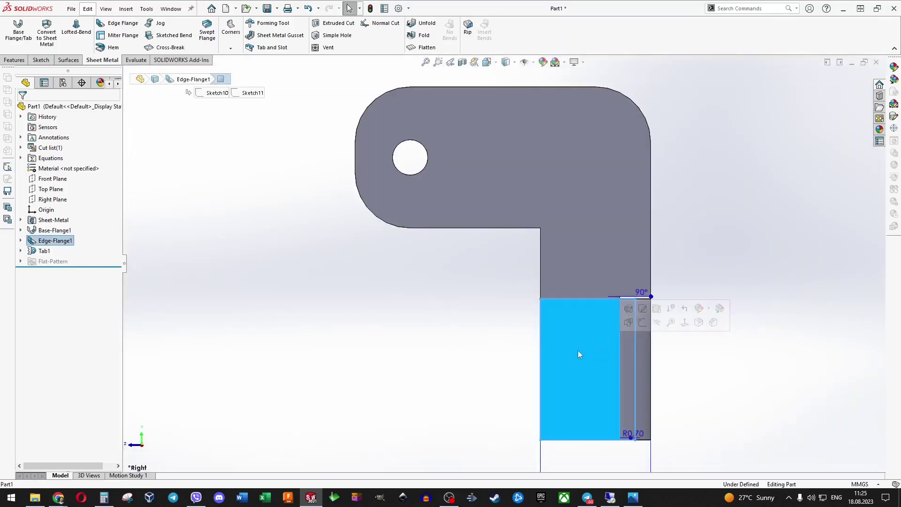
pyautogui.click(41, 59)
# - Draw lines tracing the tab's vertical edge, lower edge and top edge
pyautogui.click(61, 23)
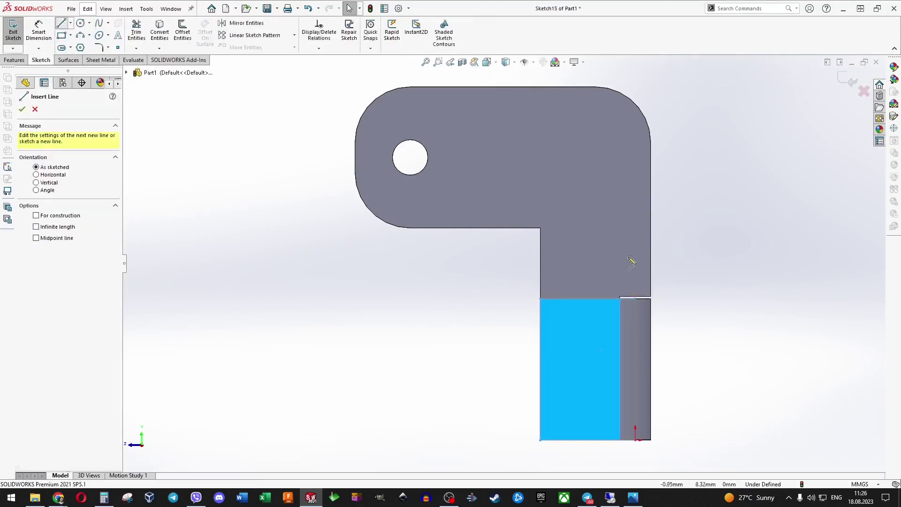
pyautogui.click(540, 298)
pyautogui.click(541, 229)
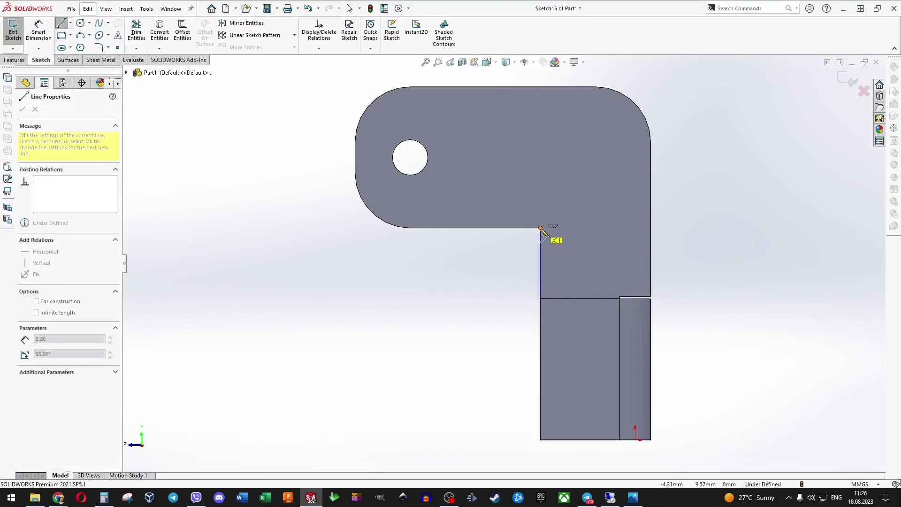
pyautogui.doubleClick(411, 228)
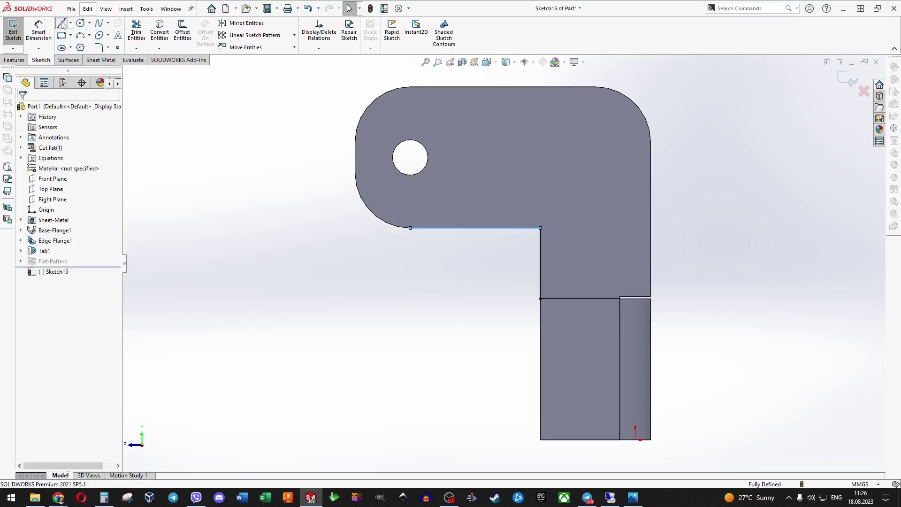
pyautogui.click(410, 86)
pyautogui.click(595, 86)
pyautogui.press('Escape')
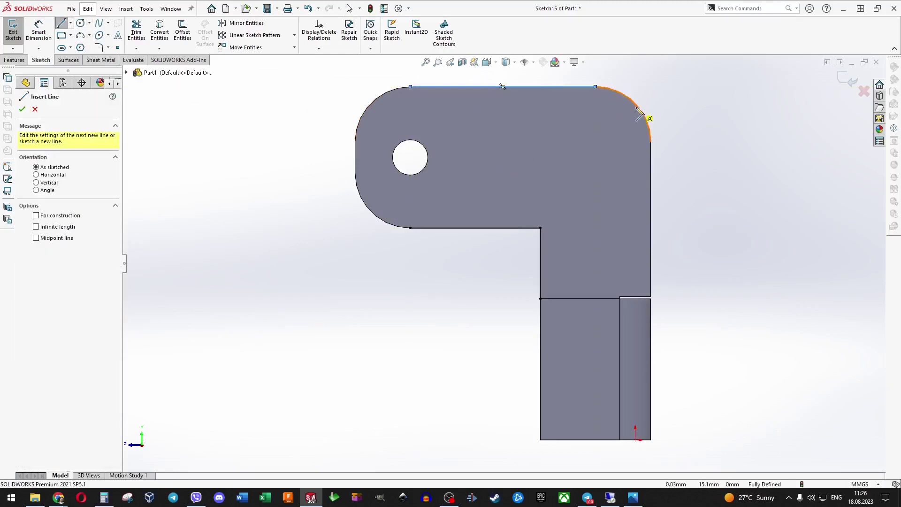
# - Add lines down the right edge and across the tab's bottom
pyautogui.click(652, 141)
pyautogui.scroll(-5, 649, 301)
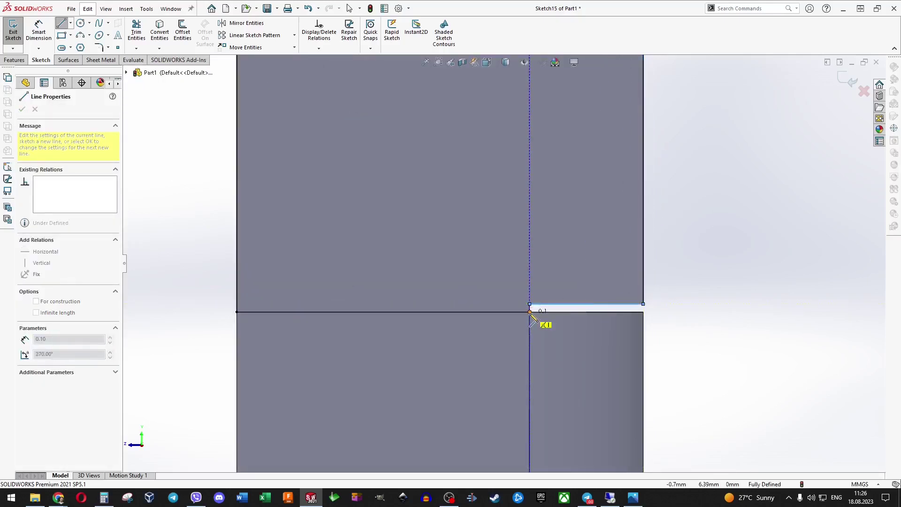
pyautogui.click(530, 304)
pyautogui.scroll(-3, 532, 307)
pyautogui.press('Escape')
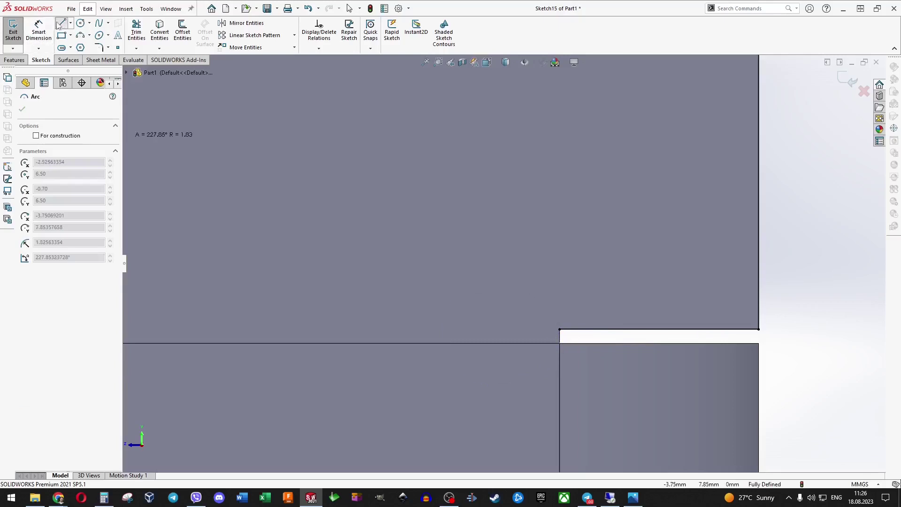
pyautogui.scroll(-3, 545, 348)
pyautogui.click(573, 285)
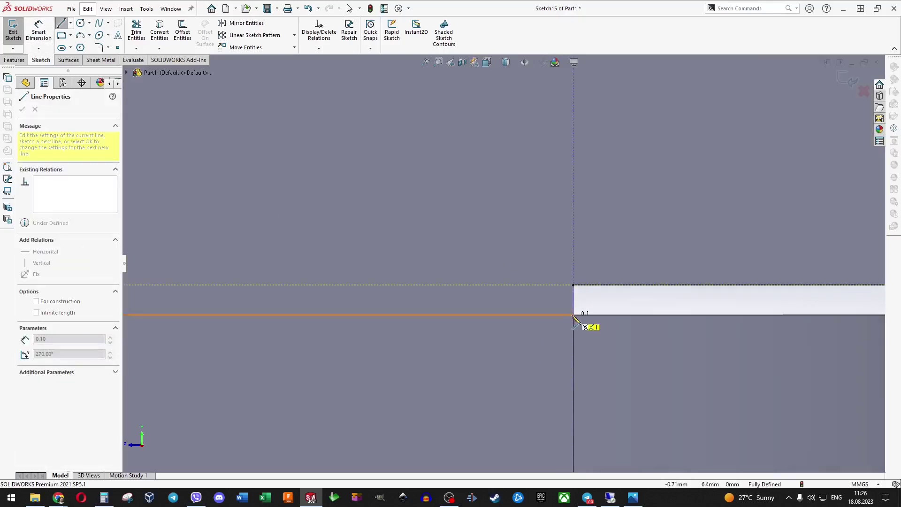
pyautogui.scroll(5, 382, 279)
pyautogui.doubleClick(340, 273)
pyautogui.scroll(3, 446, 318)
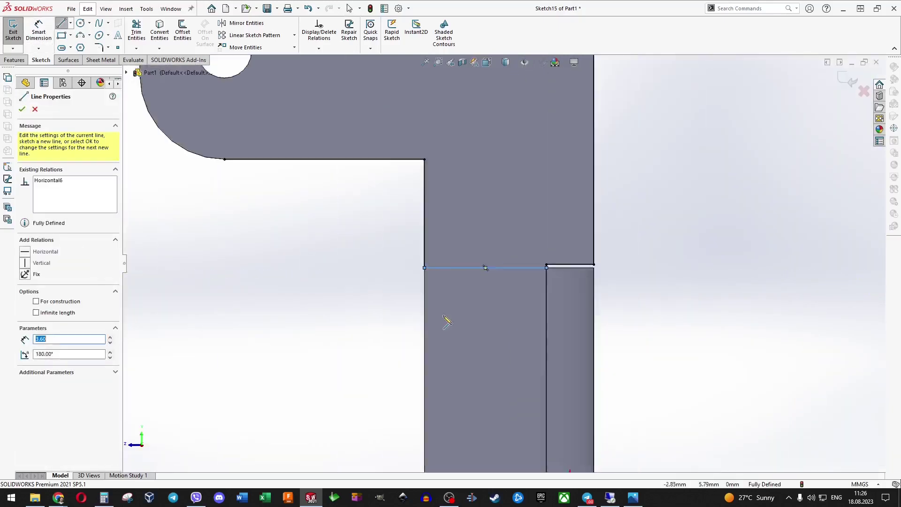
pyautogui.scroll(2, 457, 184)
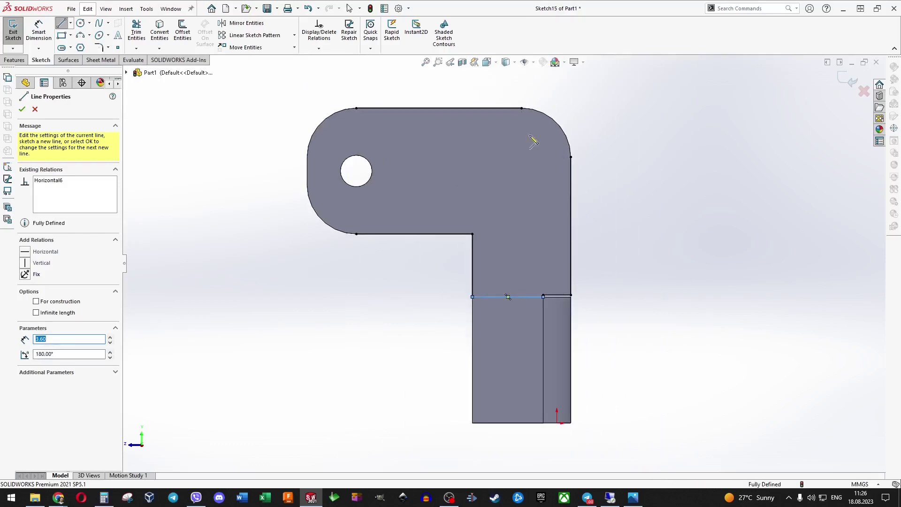
pyautogui.scroll(-2, 392, 122)
# - Round the tab's top-right, top-left and bottom-left corners with three-point arcs
pyautogui.click(80, 35)
pyautogui.click(580, 102)
pyautogui.click(652, 173)
pyautogui.click(631, 123)
pyautogui.click(341, 102)
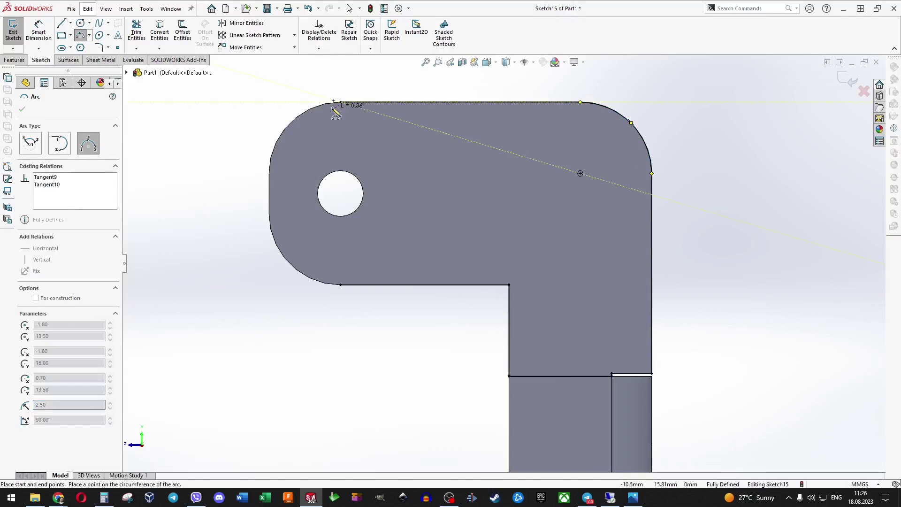
pyautogui.click(269, 173)
pyautogui.click(340, 285)
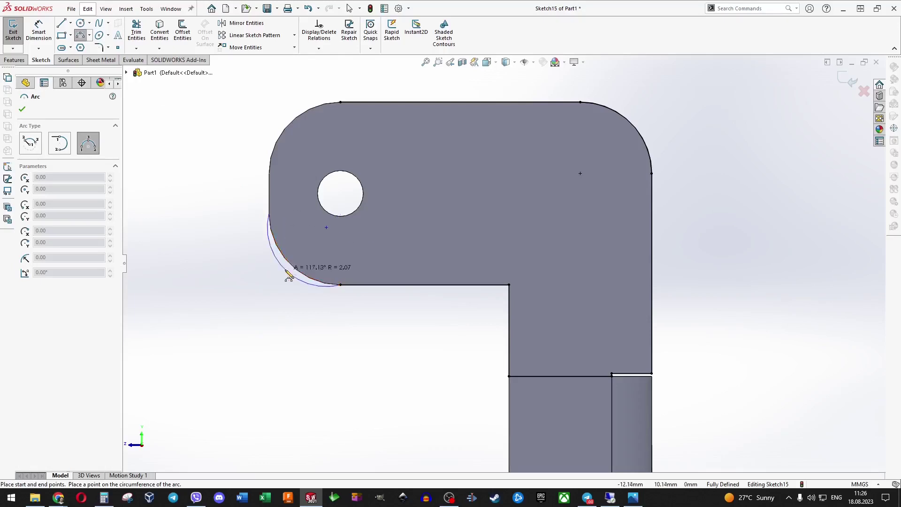
pyautogui.click(287, 272)
pyautogui.click(270, 175)
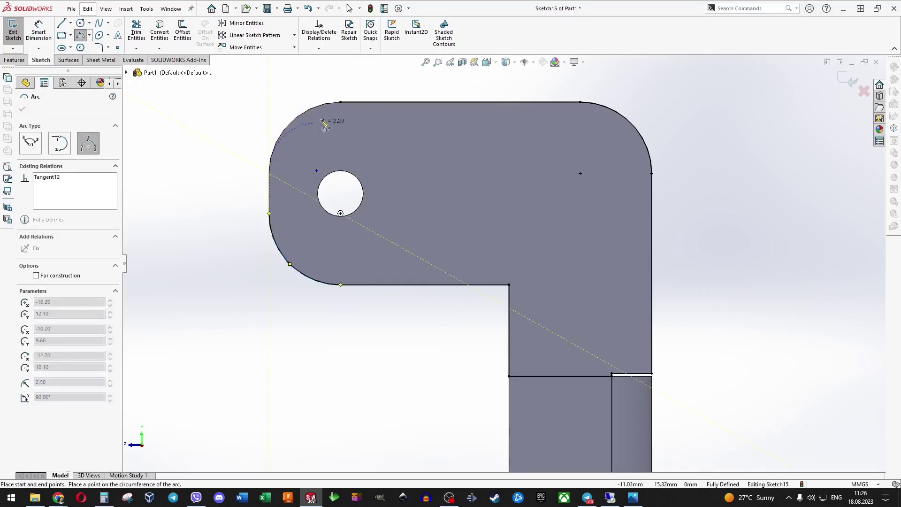
pyautogui.click(297, 121)
# - Add a short left-edge line and an R0.8 hole circle at (-10.20, 12.80)
pyautogui.press('l')
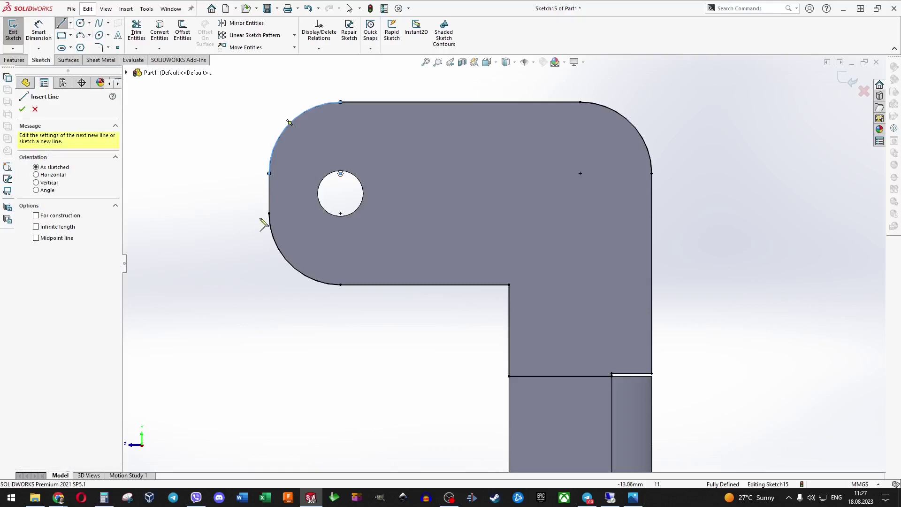
pyautogui.click(270, 213)
pyautogui.press('c')
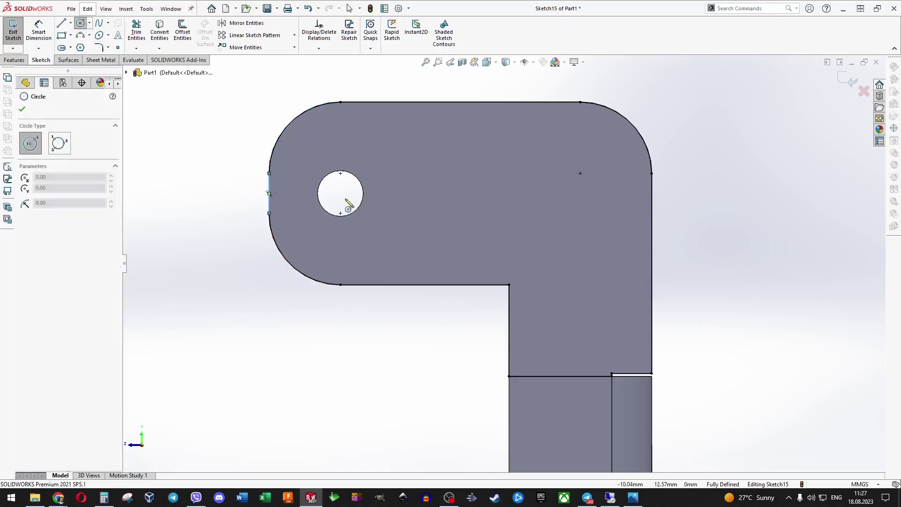
pyautogui.click(361, 182)
pyautogui.scroll(3, 503, 264)
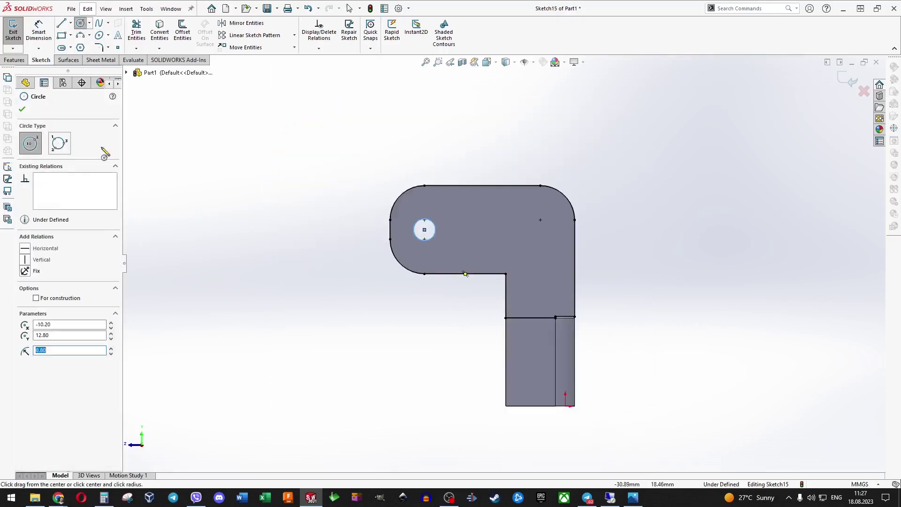
pyautogui.press('Escape')
pyautogui.click(97, 60)
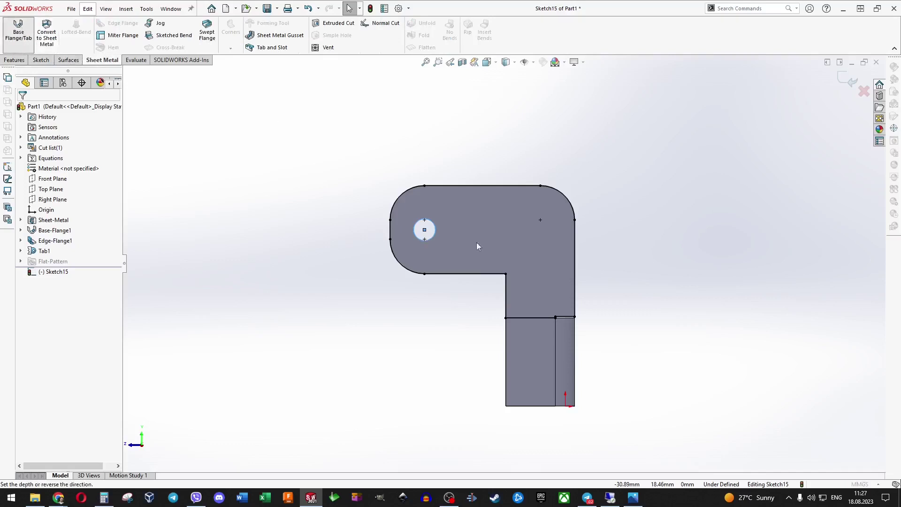
# - Confirm the tab feature to create Tab2 and orbit to inspect the bracket
pyautogui.click(22, 110)
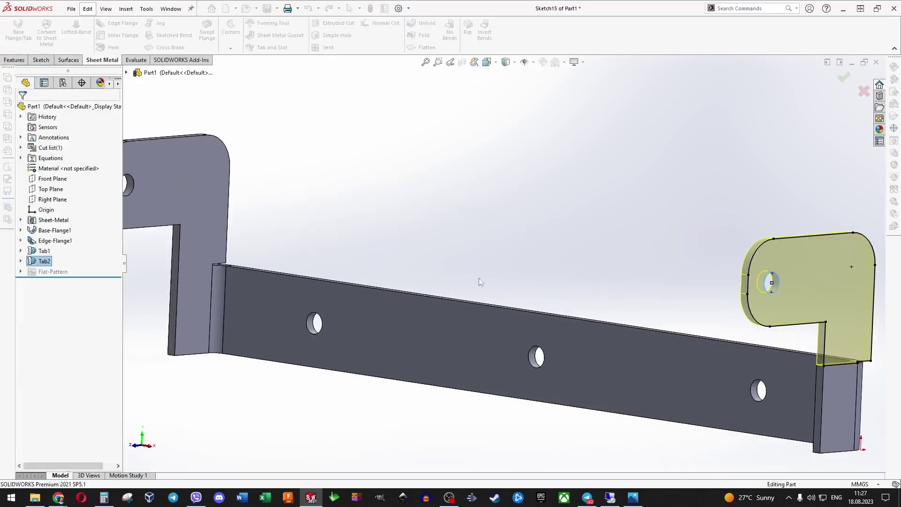
pyautogui.scroll(3, 479, 278)
pyautogui.moveTo(478, 278); pyautogui.dragTo(372, 381, button='middle')
pyautogui.scroll(-5, 539, 315)
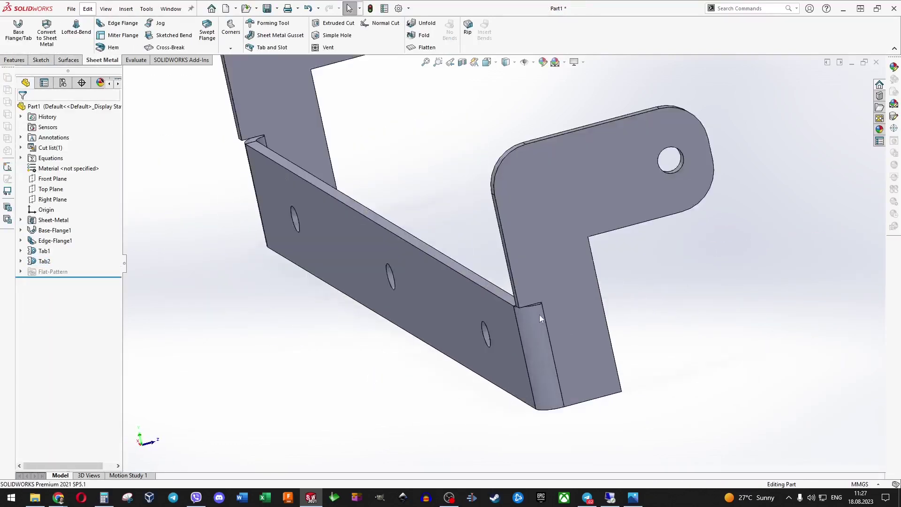
pyautogui.scroll(-3, 534, 313)
pyautogui.scroll(6, 467, 272)
pyautogui.moveTo(467, 271)
pyautogui.mouseDown(button='middle')
pyautogui.moveTo(624, 377)
pyautogui.moveTo(358, 276)
pyautogui.moveTo(423, 328)
pyautogui.mouseUp(button='middle')
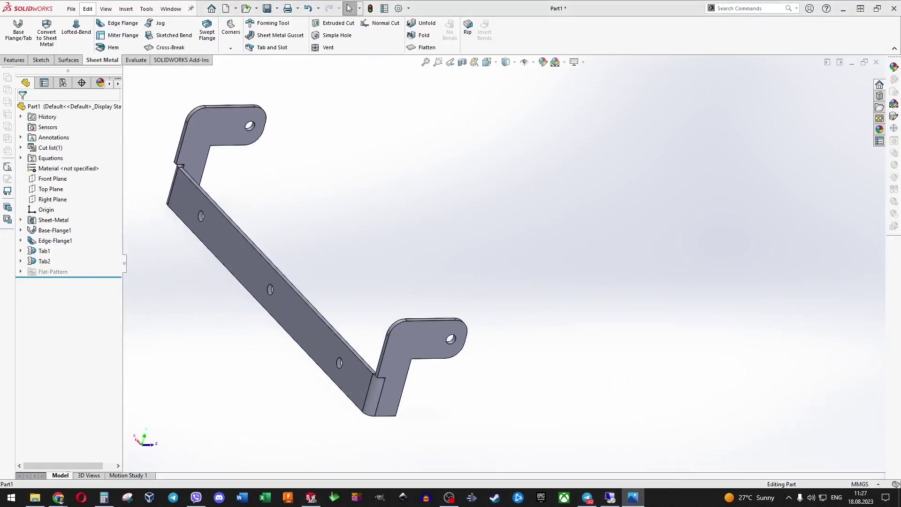
# - Compare the bracket with the Shuffle Hinge reference PDF, then toggle the flattened view
pyautogui.click(380, 456)
pyautogui.moveTo(58, 497)
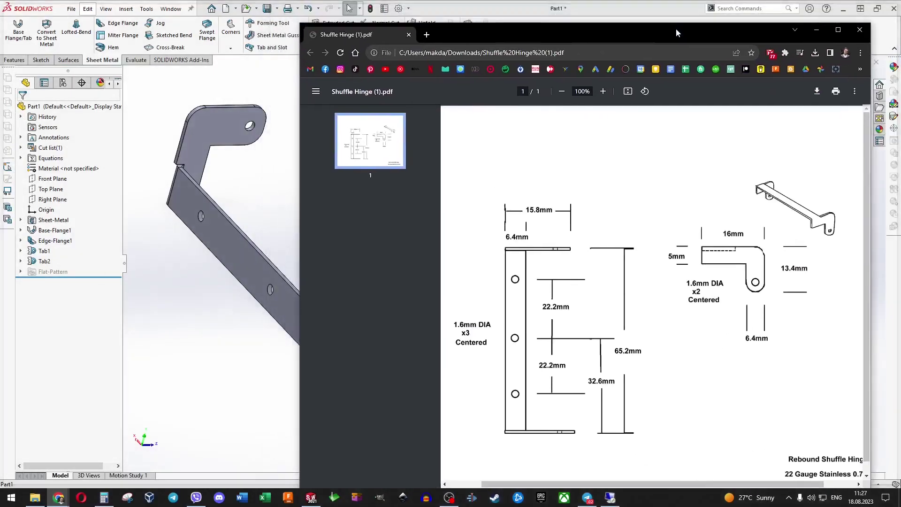
pyautogui.moveTo(676, 31); pyautogui.dragTo(687, 25)
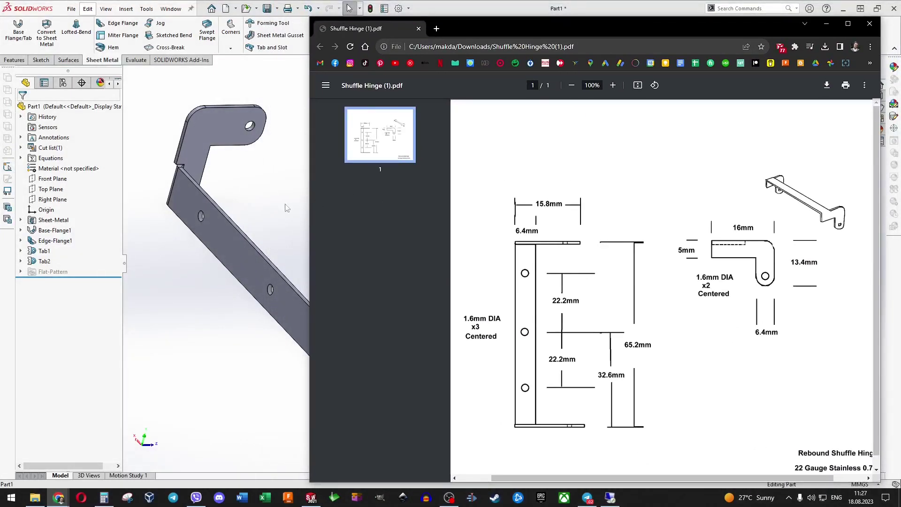
pyautogui.moveTo(227, 296)
pyautogui.mouseDown(button='middle')
pyautogui.moveTo(375, 225)
pyautogui.moveTo(555, 187)
pyautogui.moveTo(395, 201)
pyautogui.mouseUp(button='middle')
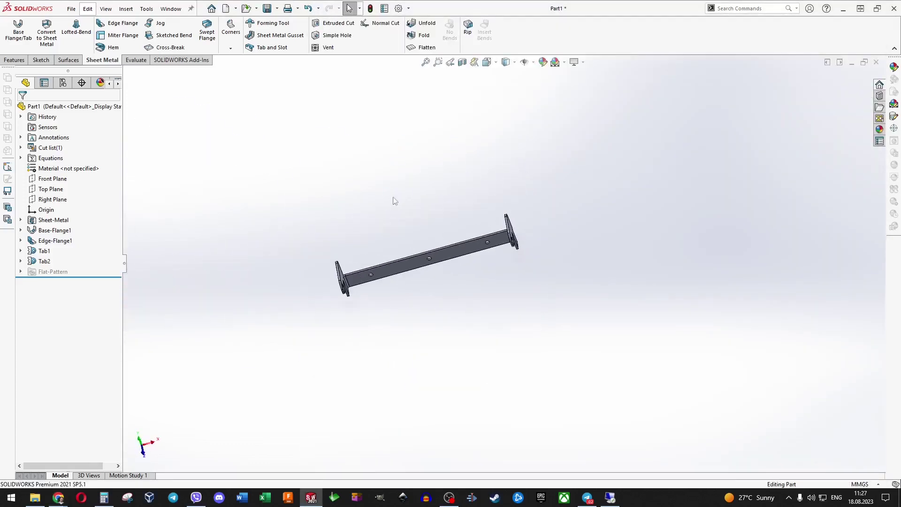
pyautogui.click(427, 47)
pyautogui.moveTo(425, 227); pyautogui.dragTo(492, 248, button='middle')
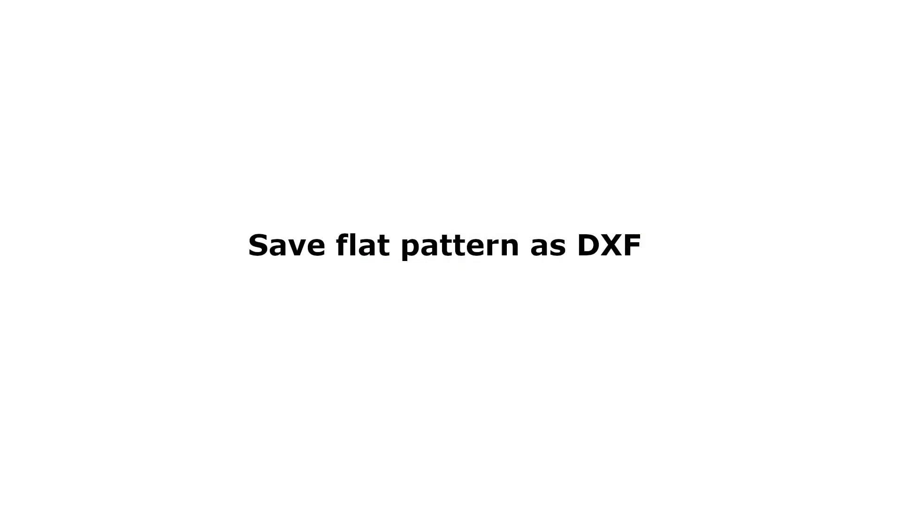
# - View the flat pattern from the back and save it as a DXF file
pyautogui.press('space')
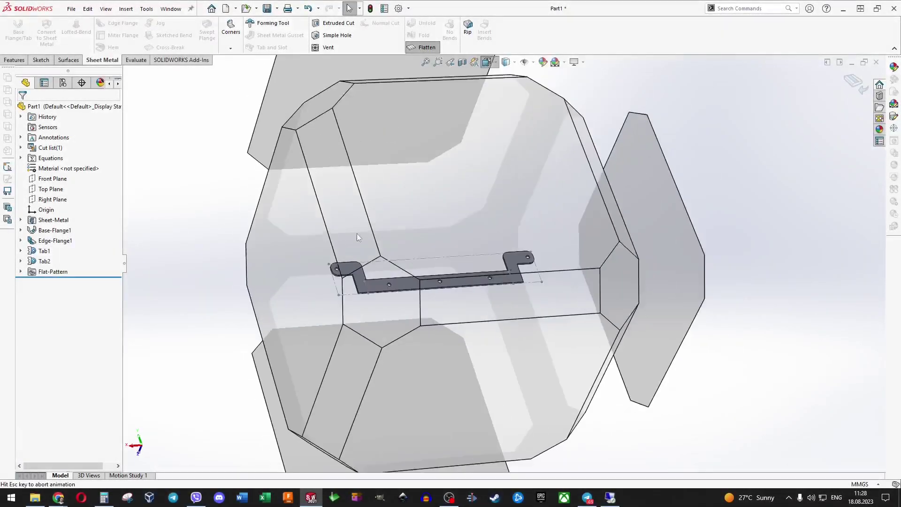
pyautogui.click(324, 217)
pyautogui.click(71, 8)
pyautogui.click(94, 134)
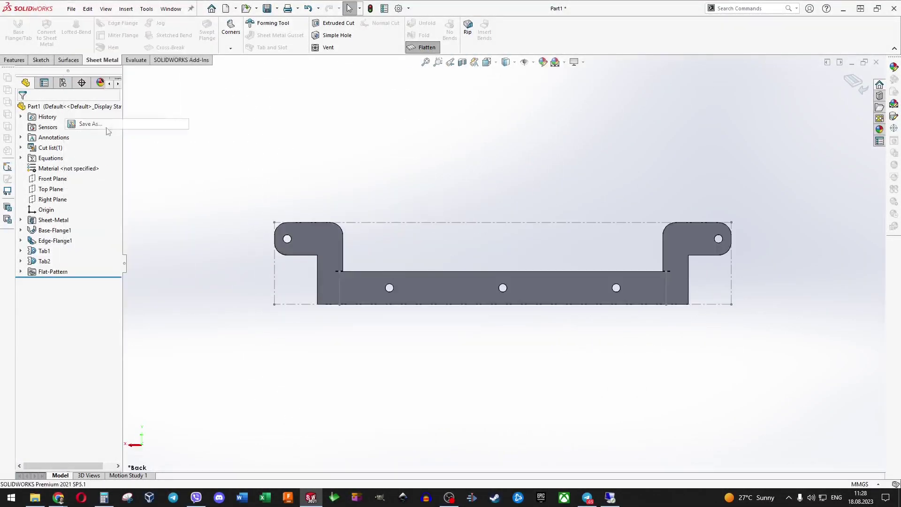
pyautogui.click(210, 202)
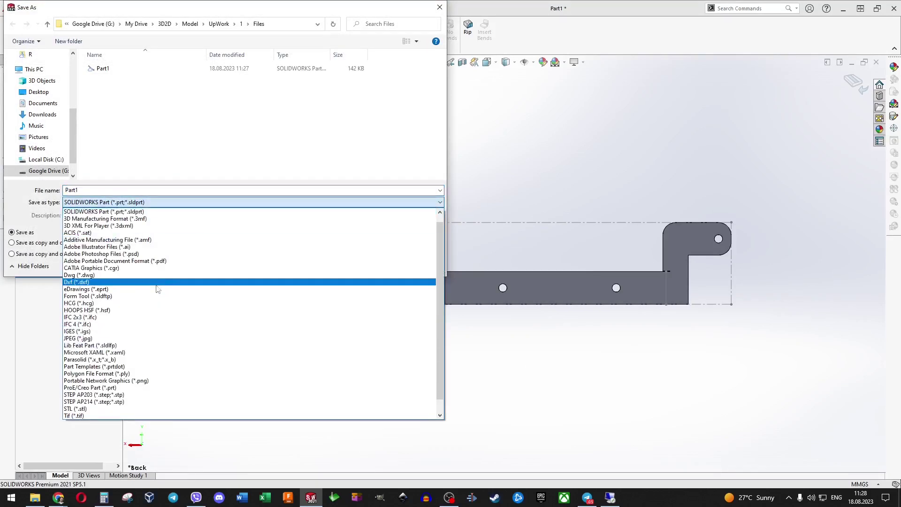
pyautogui.click(205, 283)
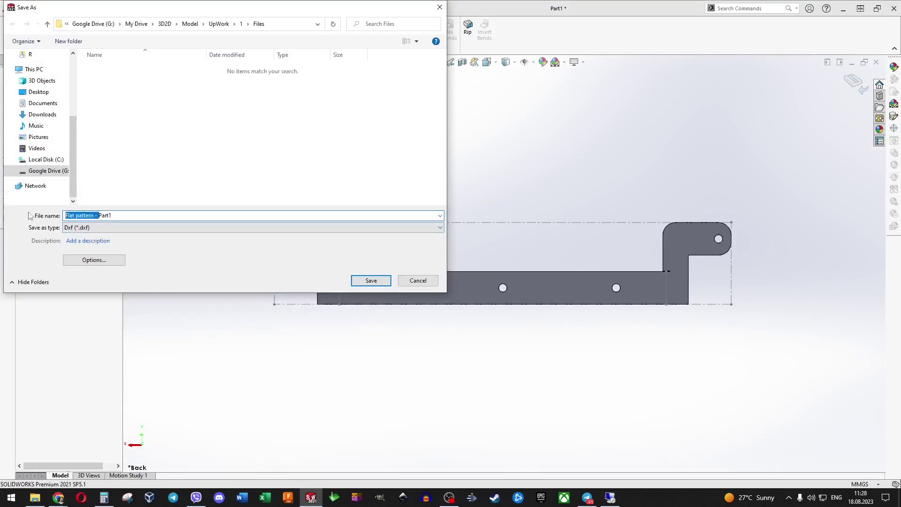
pyautogui.press('BackSpace')
pyautogui.press('Return')
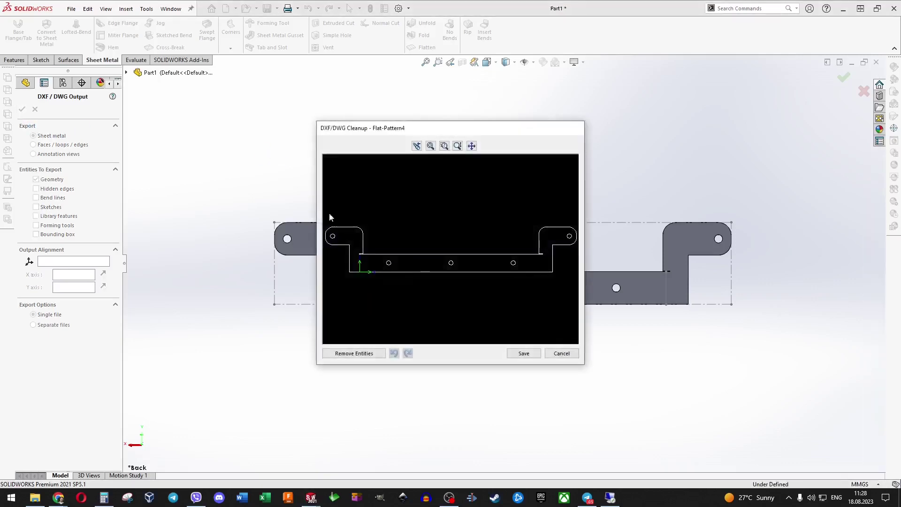
# - Accept the DXF/DWG cleanup and export the flat pattern as a DWG file
pyautogui.click(524, 354)
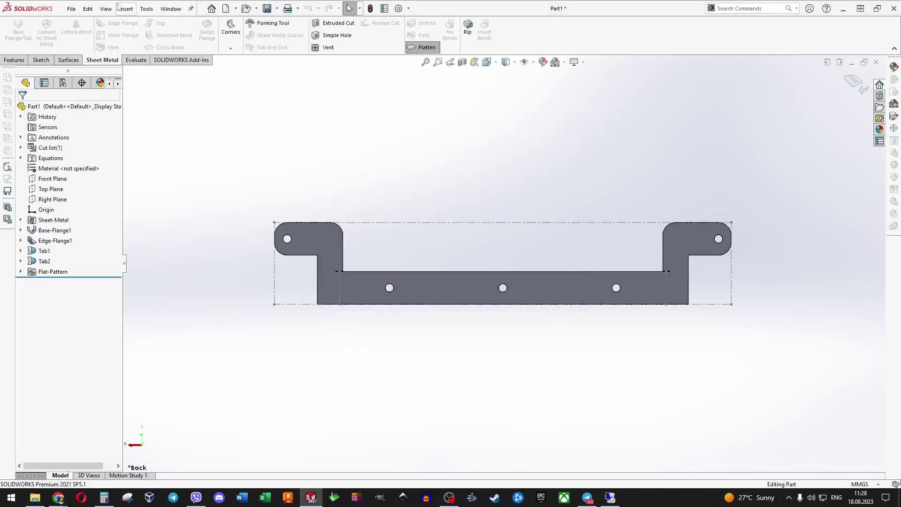
pyautogui.click(117, 202)
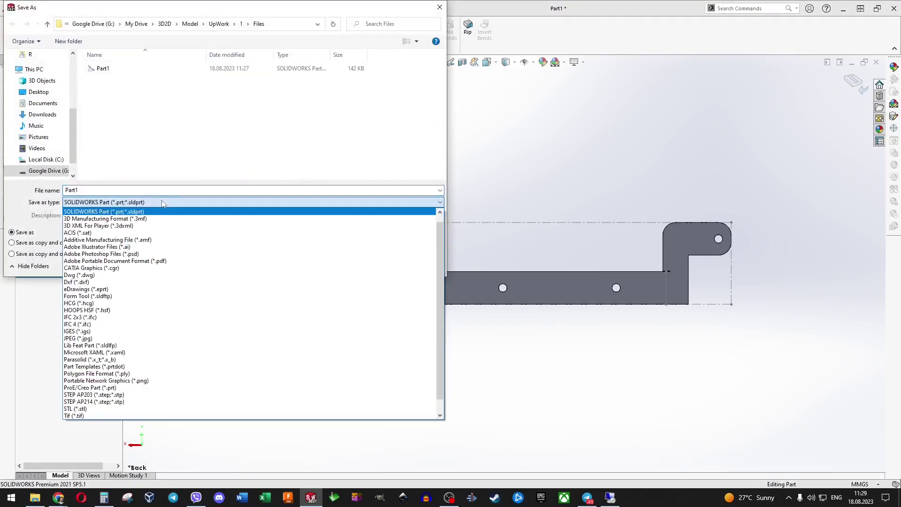
pyautogui.click(117, 276)
pyautogui.click(369, 280)
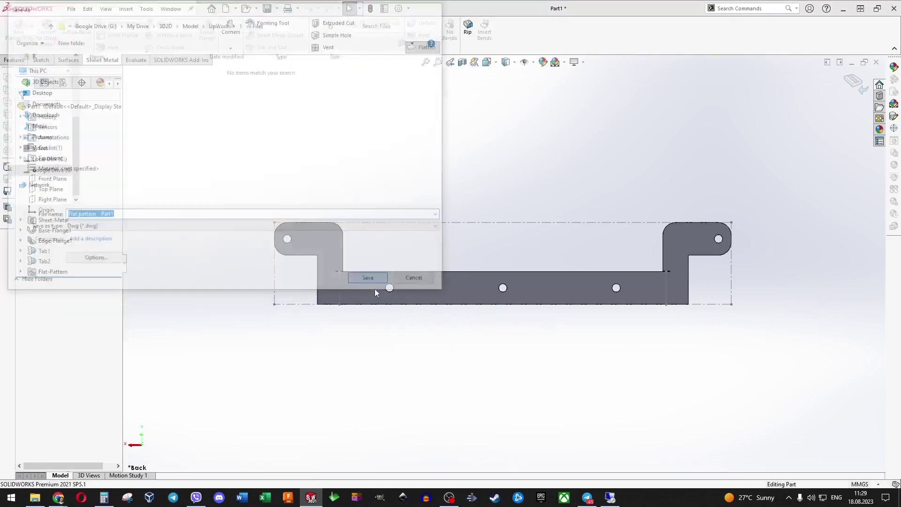
pyautogui.click(22, 109)
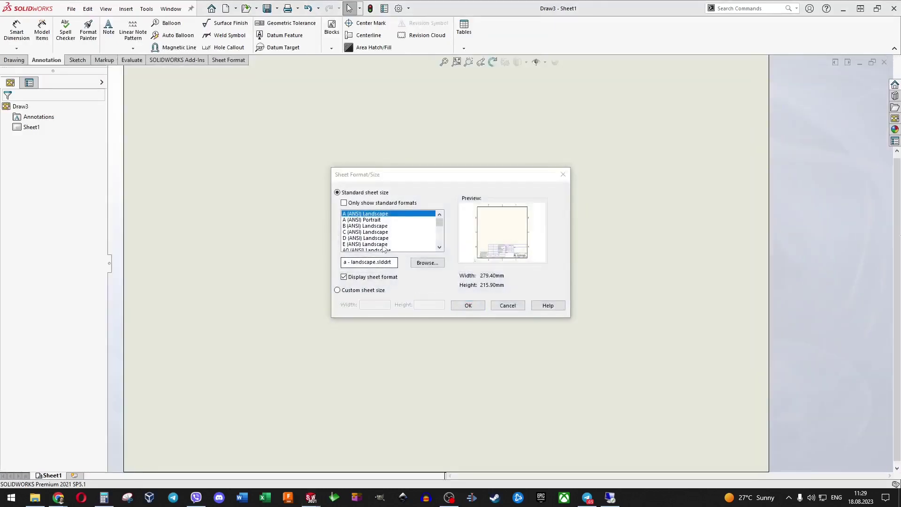
# - Start the new drawing on an A3 (ISO) sheet
pyautogui.click(360, 219)
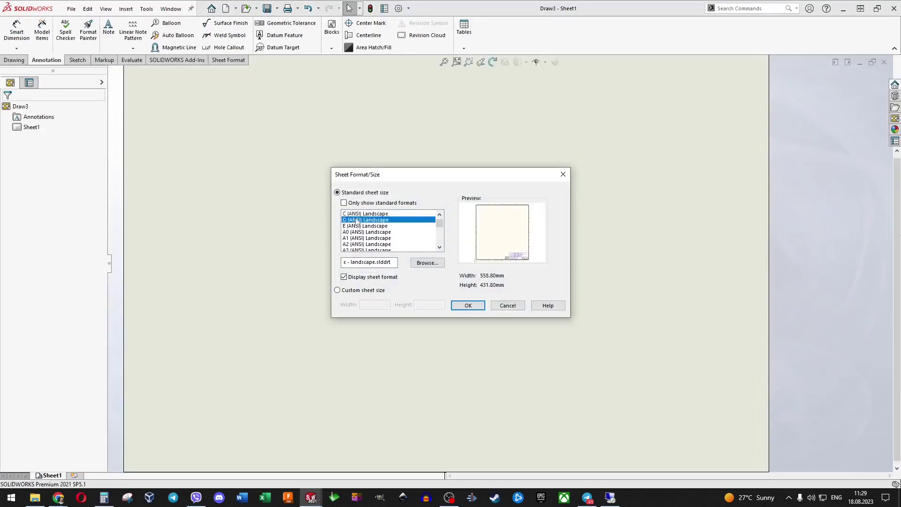
pyautogui.click(362, 238)
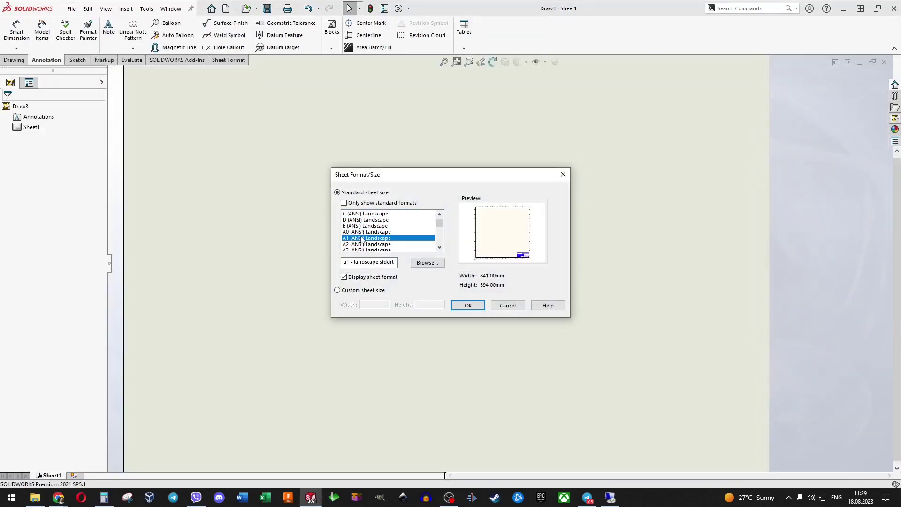
pyautogui.scroll(-1, 362, 237)
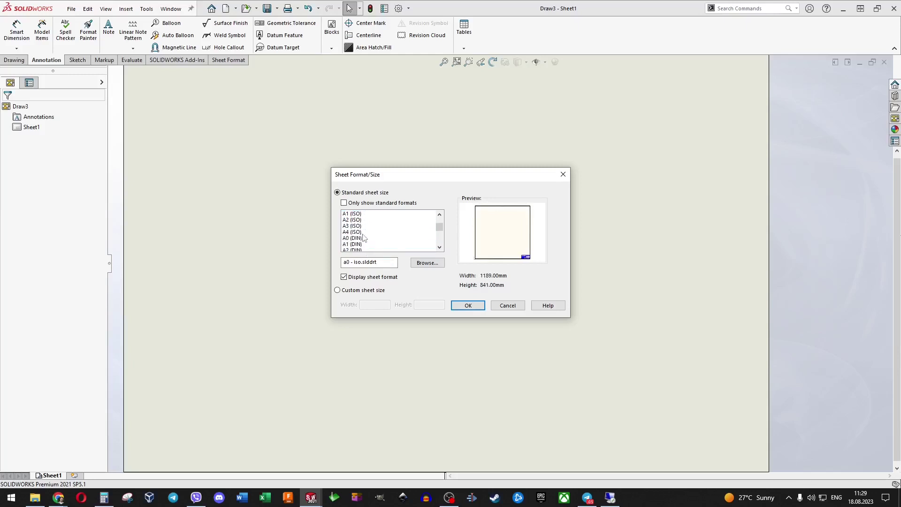
pyautogui.press('Up')
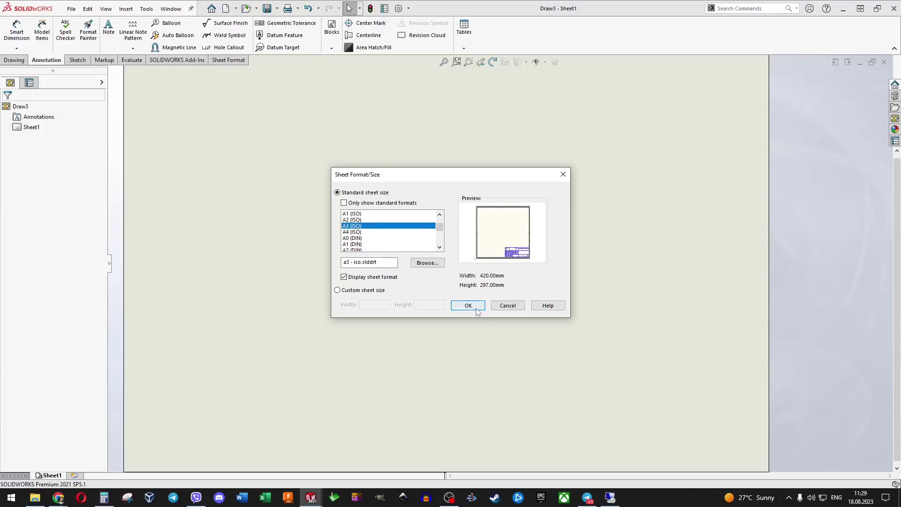
pyautogui.click(477, 309)
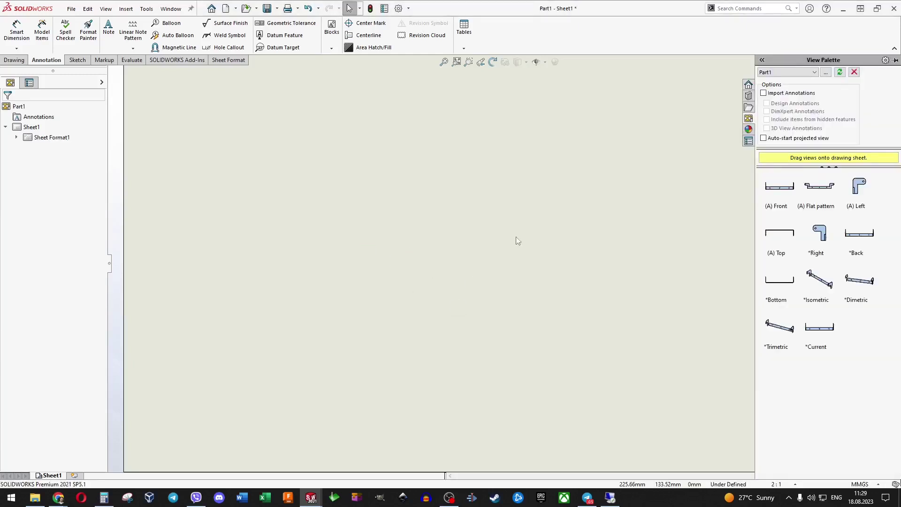
# - Place the front view top-left, with projected side view at right and top view below
pyautogui.moveTo(780, 191); pyautogui.dragTo(367, 183)
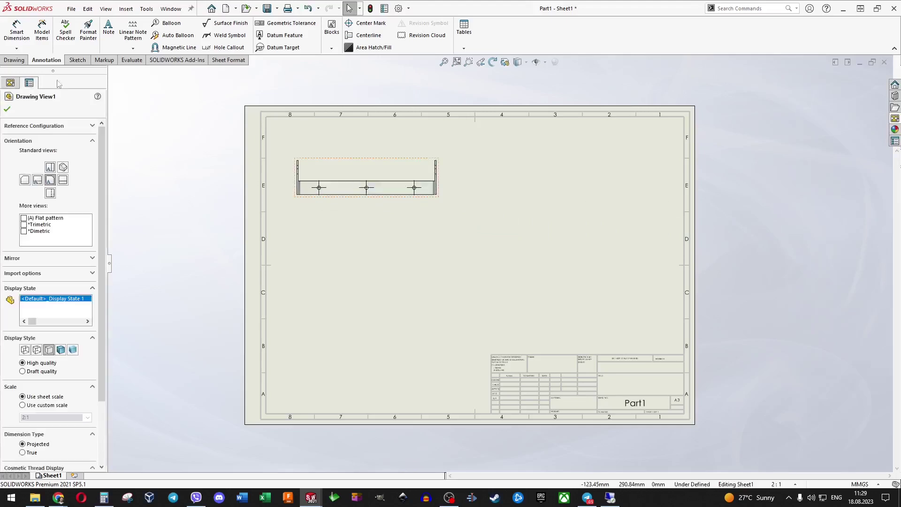
pyautogui.click(17, 61)
pyautogui.click(36, 32)
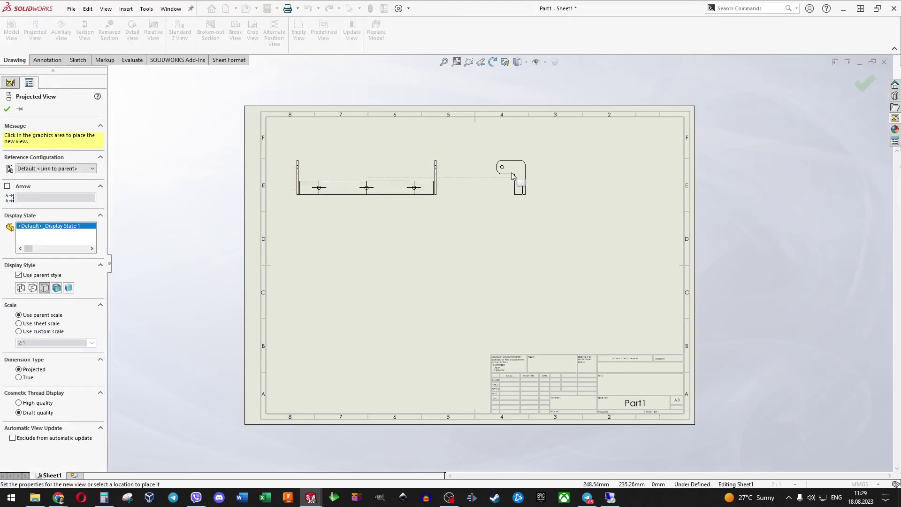
pyautogui.click(511, 177)
pyautogui.click(35, 32)
pyautogui.click(366, 193)
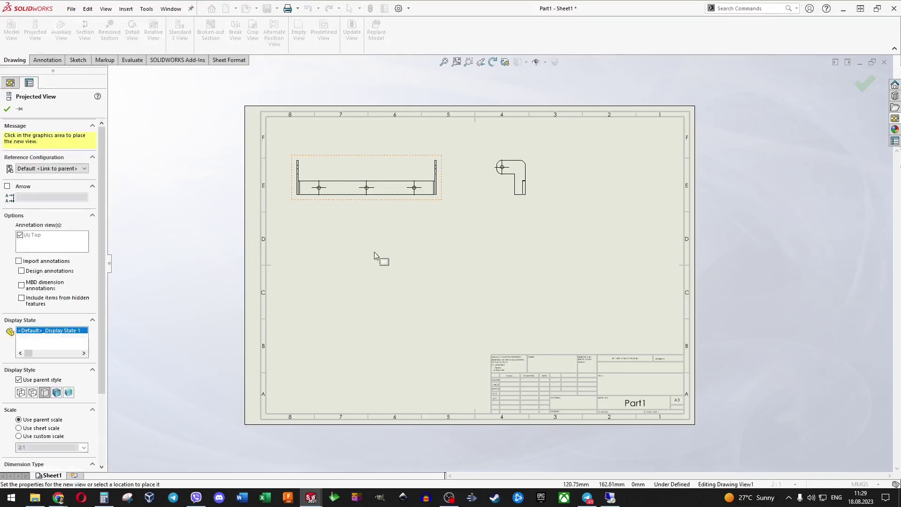
pyautogui.click(376, 274)
# - Add a flat-pattern view at the bottom of the sheet and nudge it into position
pyautogui.click(11, 29)
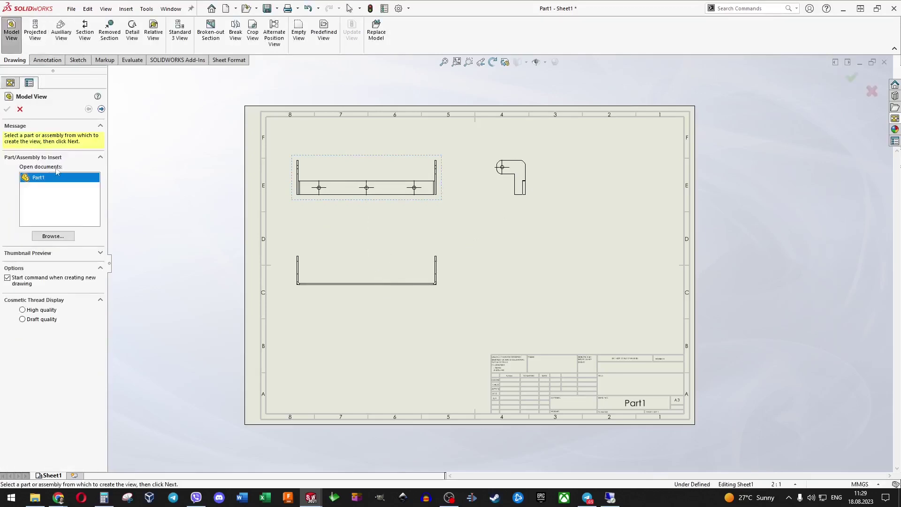
pyautogui.click(23, 285)
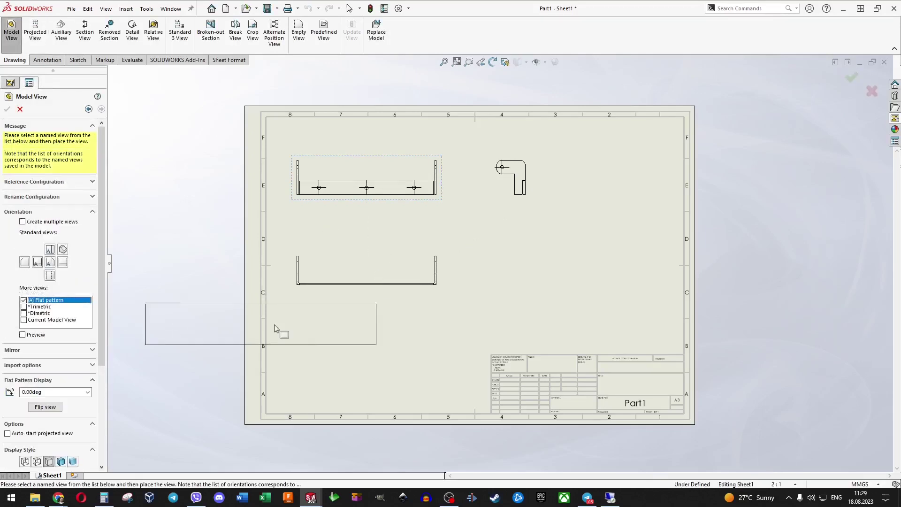
pyautogui.click(399, 356)
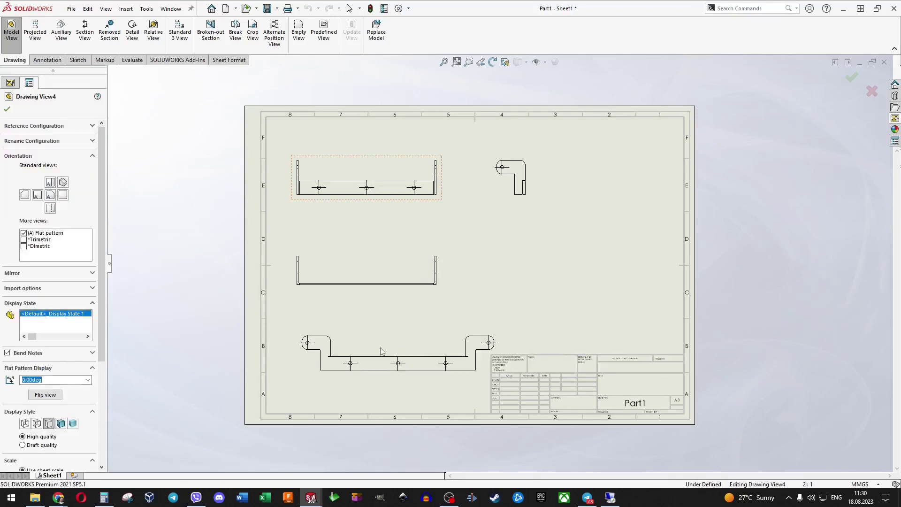
pyautogui.press('Escape')
pyautogui.moveTo(425, 379); pyautogui.dragTo(407, 384)
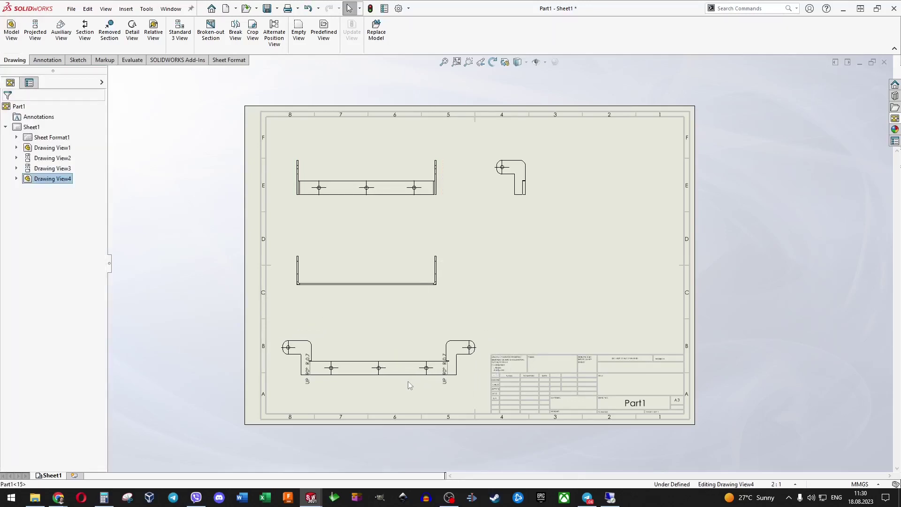
pyautogui.click(12, 114)
# - Add an isometric view of the bracket on the sheet's right side
pyautogui.click(7, 24)
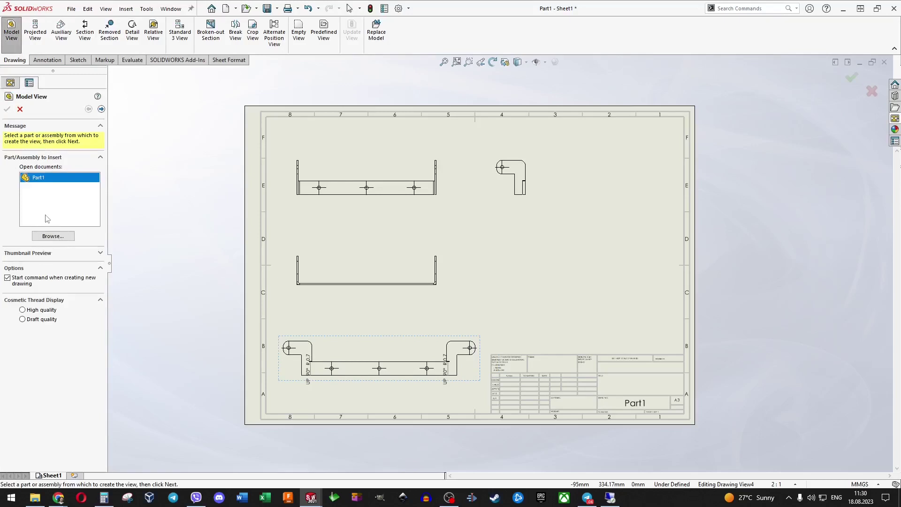
pyautogui.click(582, 275)
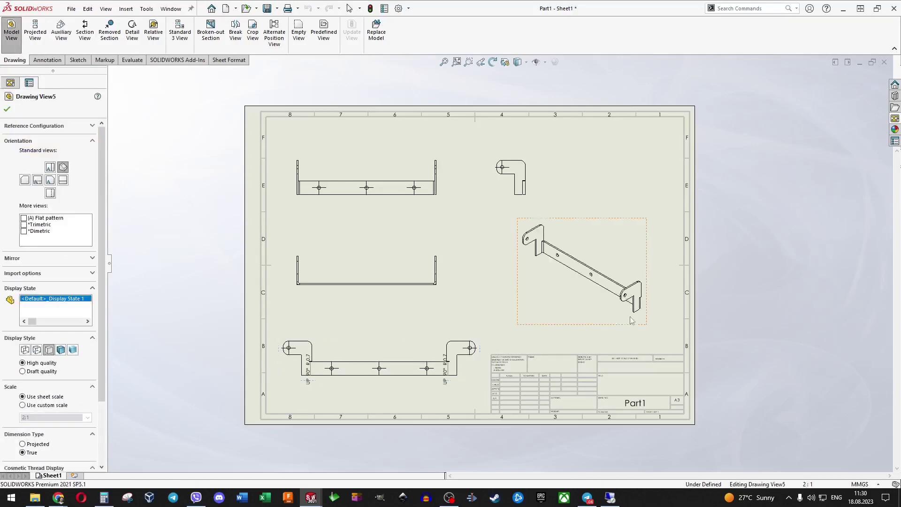
pyautogui.press('Escape')
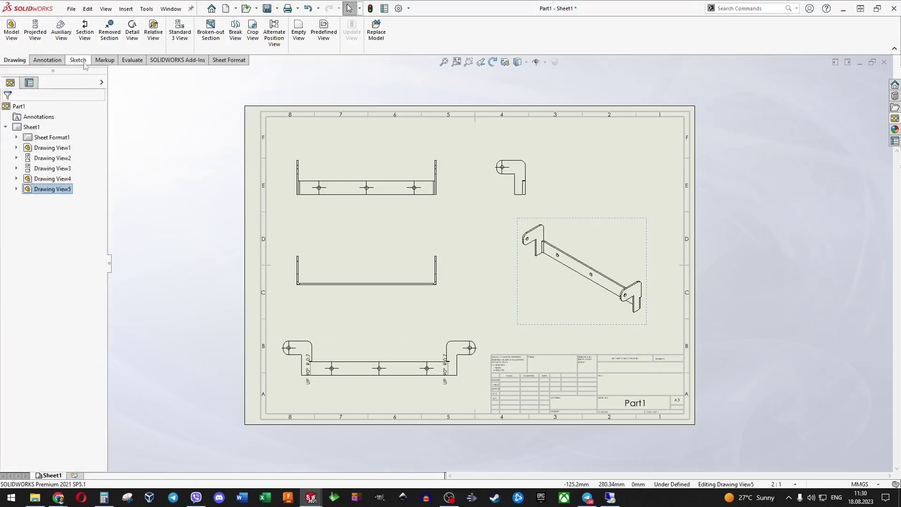
pyautogui.click(78, 60)
pyautogui.click(17, 30)
# - Dimension the side view's 13,4 width, shown to one decimal place
pyautogui.scroll(-2, 352, 266)
pyautogui.scroll(-3, 568, 125)
pyautogui.scroll(-3, 636, 194)
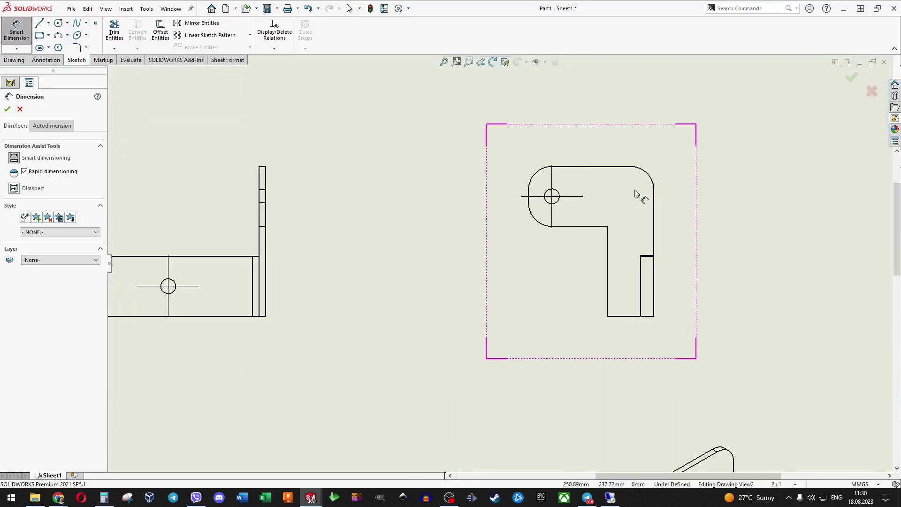
pyautogui.scroll(-3, 594, 199)
pyautogui.click(479, 200)
pyautogui.click(699, 336)
pyautogui.click(605, 101)
pyautogui.click(89, 272)
pyautogui.click(47, 291)
# - Add the 5 leg width and 16 height to the side view, without decimals
pyautogui.click(618, 322)
pyautogui.click(699, 389)
pyautogui.scroll(4, 572, 371)
pyautogui.click(573, 371)
pyautogui.click(89, 272)
pyautogui.click(37, 281)
pyautogui.click(544, 204)
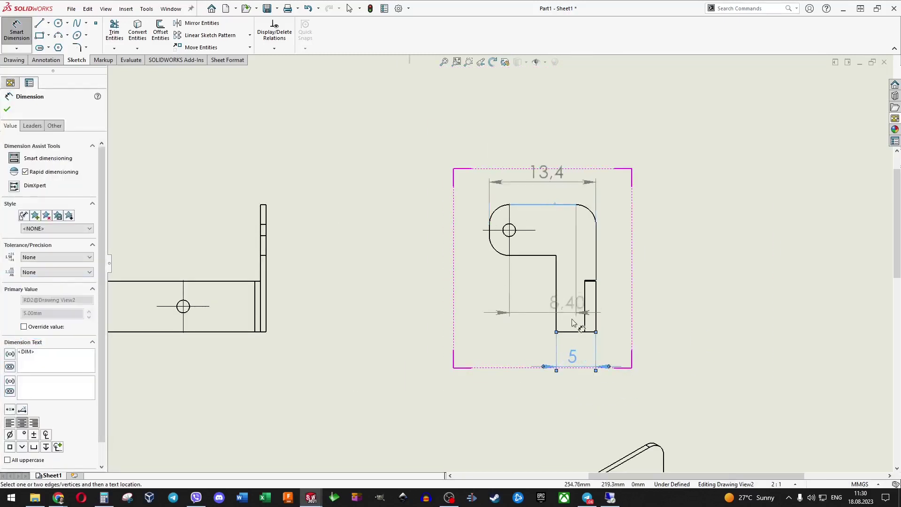
pyautogui.click(572, 331)
pyautogui.click(629, 281)
pyautogui.click(89, 273)
pyautogui.click(38, 281)
# - Add the 6,4 tab height and Ø1,6 hole diameter, each with one decimal
pyautogui.click(525, 207)
pyautogui.click(474, 239)
pyautogui.click(89, 272)
pyautogui.click(38, 281)
pyautogui.scroll(-2, 514, 237)
pyautogui.click(510, 240)
pyautogui.click(544, 324)
pyautogui.click(47, 272)
pyautogui.click(32, 287)
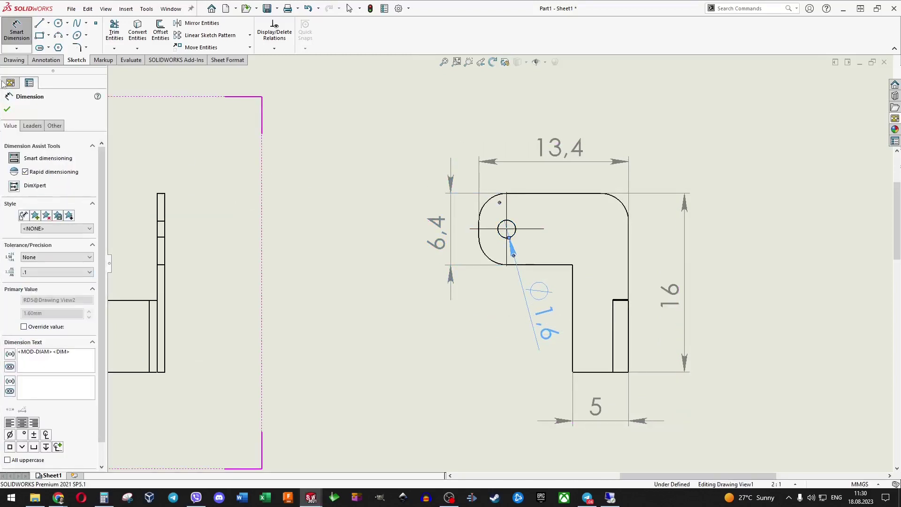
pyautogui.click(7, 109)
# - Dimension the thin wall height as 13,4 in the profile view
pyautogui.scroll(3, 404, 218)
pyautogui.scroll(2, 404, 219)
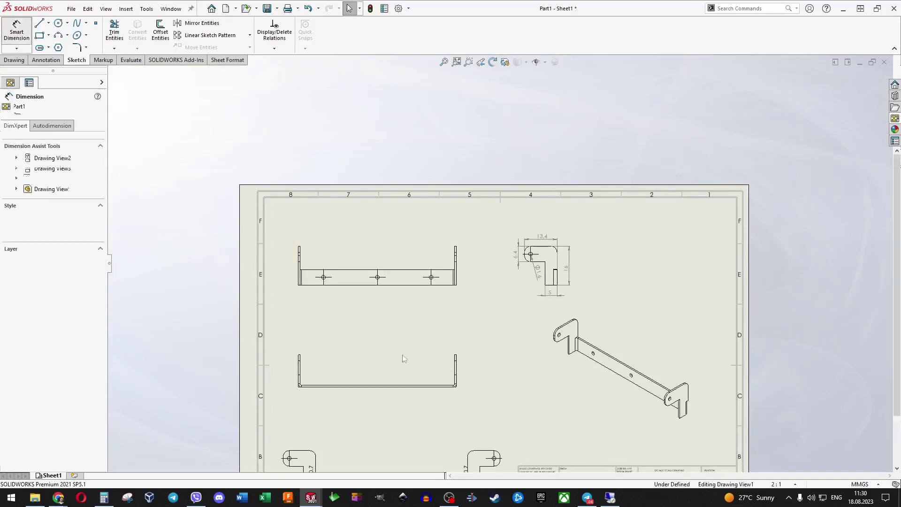
pyautogui.scroll(-5, 404, 359)
pyautogui.click(582, 194)
pyautogui.click(462, 349)
pyautogui.click(656, 277)
pyautogui.click(56, 272)
pyautogui.click(32, 294)
pyautogui.click(56, 272)
# - Place the 0,7 wall thickness and 65,2 overall width with one decimal
pyautogui.click(581, 195)
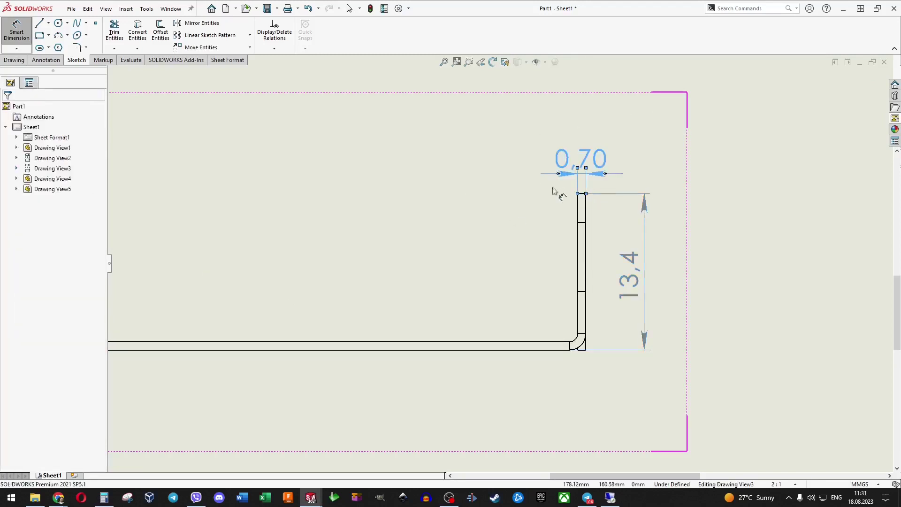
pyautogui.click(56, 272)
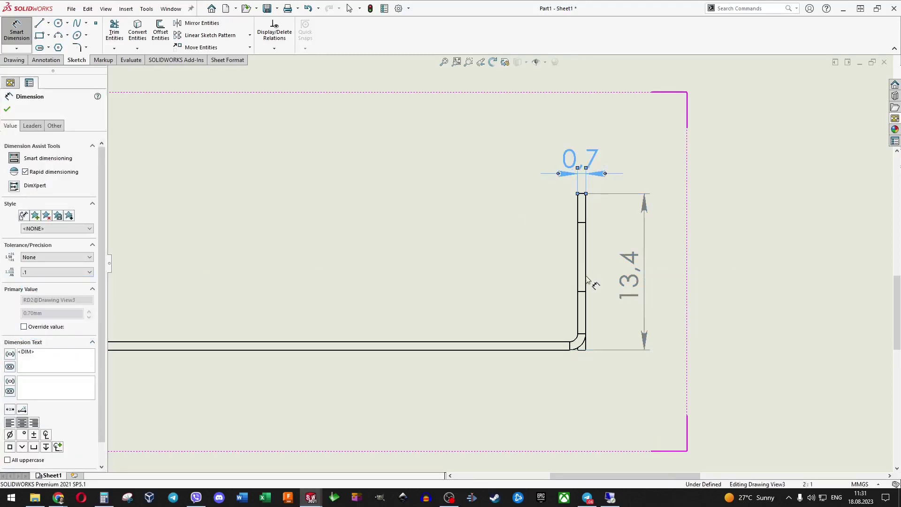
pyautogui.scroll(2, 307, 288)
pyautogui.scroll(3, 328, 281)
pyautogui.scroll(-3, 357, 279)
pyautogui.click(356, 277)
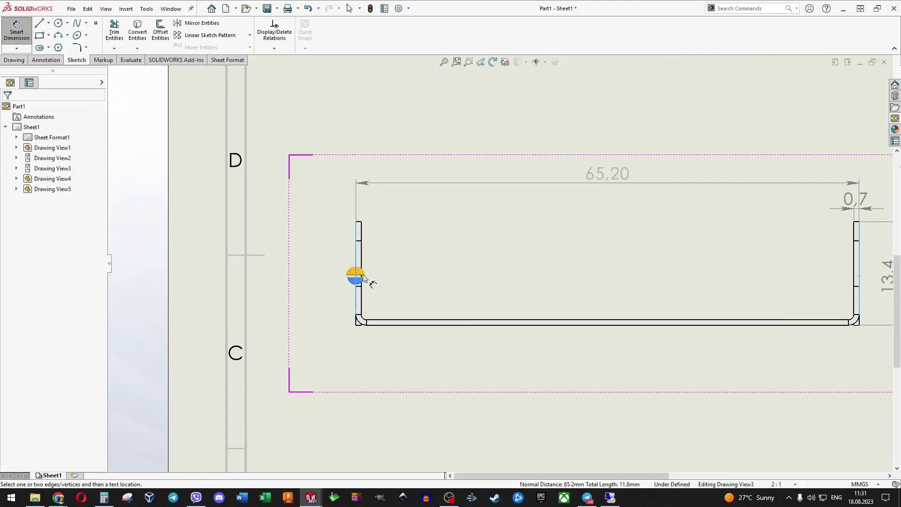
pyautogui.click(369, 364)
pyautogui.click(56, 273)
pyautogui.click(38, 287)
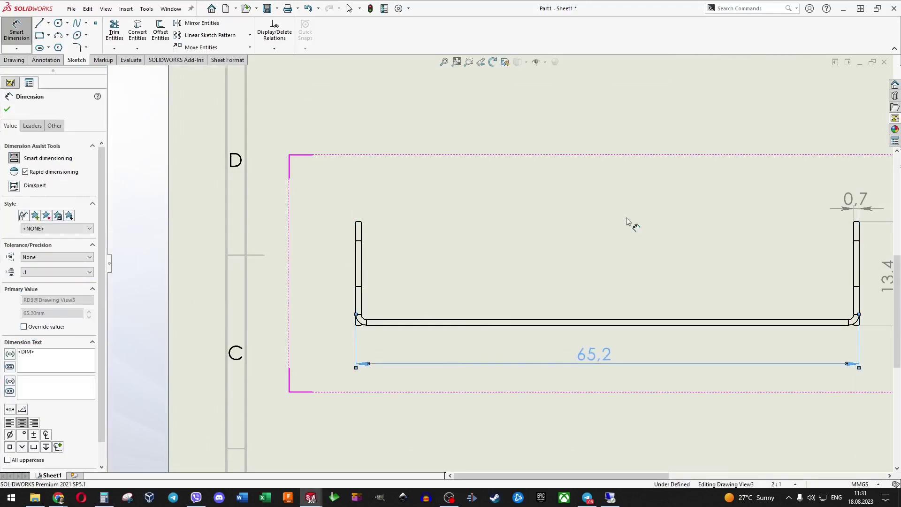
# - Dimension the front view's 10,4 first-hole offset and 6,4 height
pyautogui.scroll(3, 629, 225)
pyautogui.scroll(-4, 431, 220)
pyautogui.click(418, 213)
pyautogui.click(507, 223)
pyautogui.click(471, 289)
pyautogui.click(32, 276)
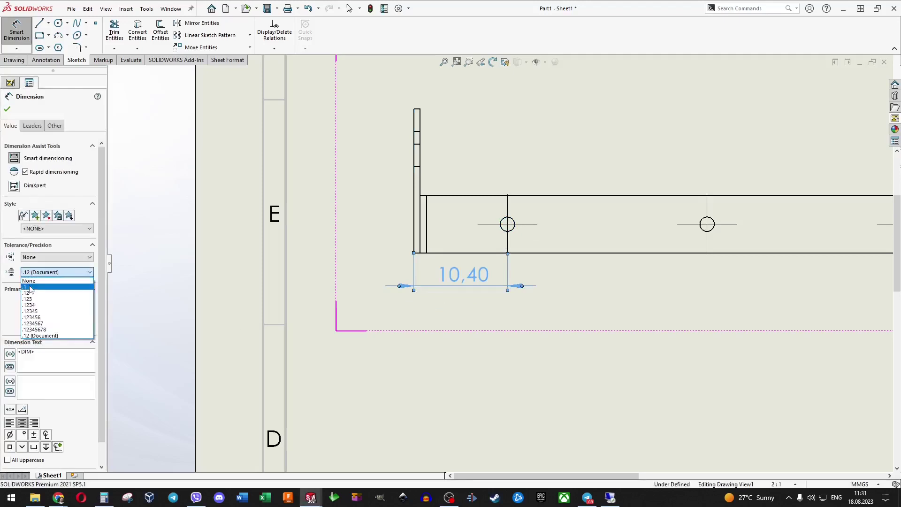
pyautogui.click(566, 253)
pyautogui.click(589, 196)
pyautogui.click(378, 221)
pyautogui.click(29, 272)
pyautogui.click(39, 287)
# - Add the 22,2 hole spacings from first to middle and middle to right hole
pyautogui.click(515, 231)
pyautogui.click(706, 224)
pyautogui.click(636, 294)
pyautogui.click(47, 273)
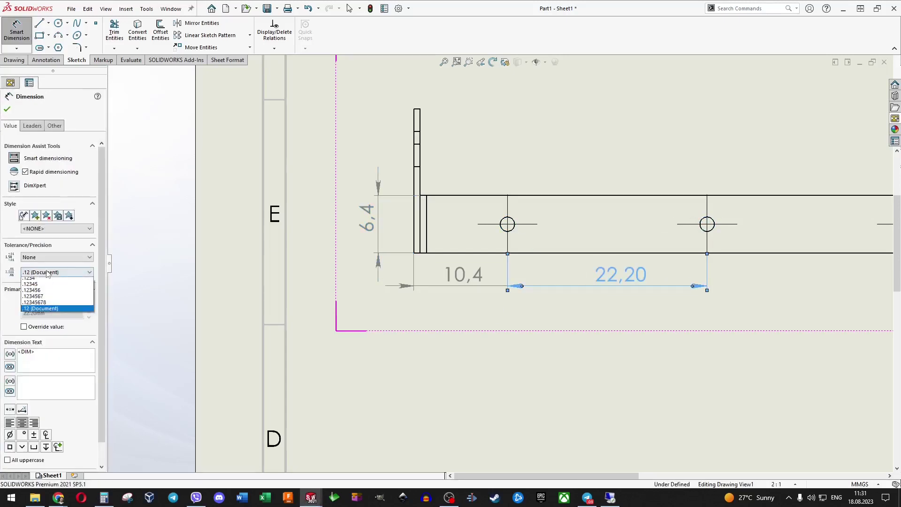
pyautogui.press('f')
pyautogui.click(473, 245)
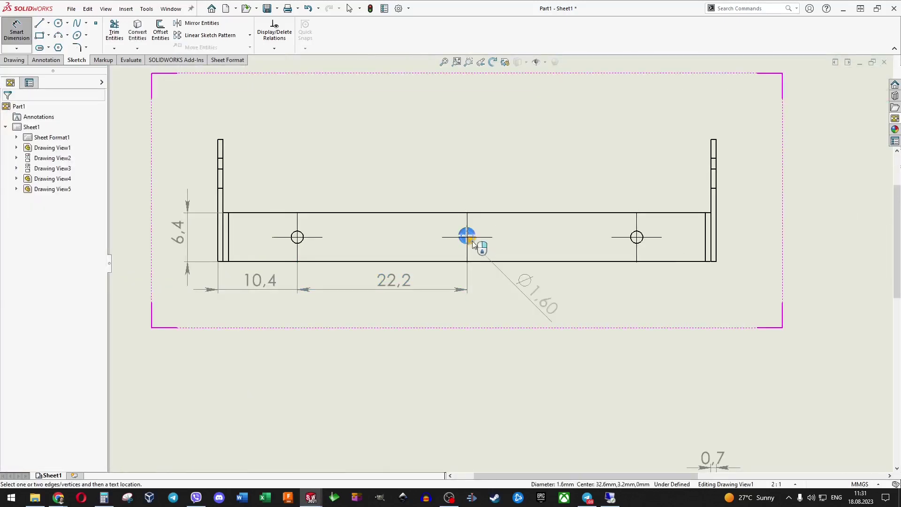
pyautogui.click(642, 243)
pyautogui.click(569, 296)
pyautogui.click(89, 273)
pyautogui.click(33, 278)
# - Add the 10,4 offset at the right end, shown to one decimal
pyautogui.click(714, 237)
pyautogui.click(672, 287)
pyautogui.click(90, 272)
pyautogui.click(33, 278)
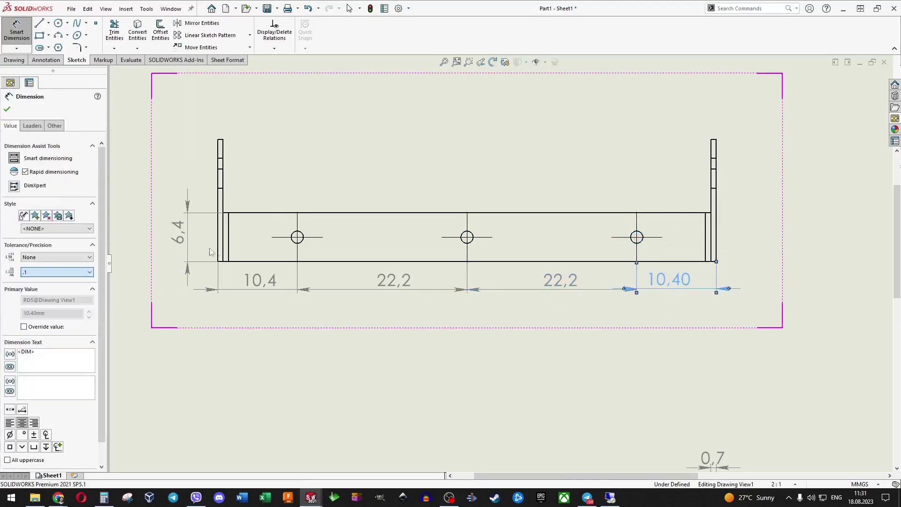
# - Add a 32,6 dimension from the left edge to the middle hole, one decimal
pyautogui.click(222, 240)
pyautogui.click(466, 237)
pyautogui.click(467, 243)
pyautogui.click(89, 272)
pyautogui.click(33, 279)
pyautogui.press('Escape')
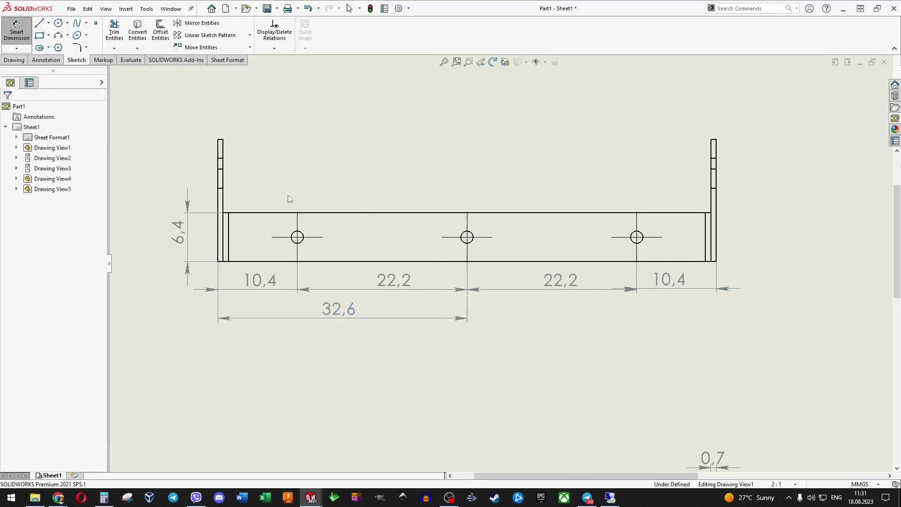
pyautogui.scroll(3, 517, 281)
pyautogui.scroll(3, 577, 365)
pyautogui.scroll(-2, 584, 340)
pyautogui.scroll(1, 572, 356)
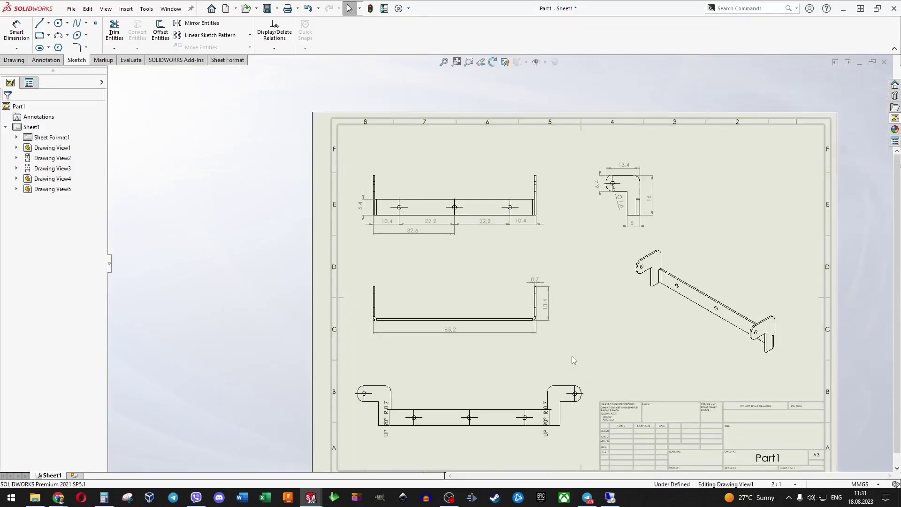
pyautogui.scroll(1, 579, 371)
# - Dimension the 89.43 span between the bottom view's end holes
pyautogui.click(14, 23)
pyautogui.scroll(-5, 357, 366)
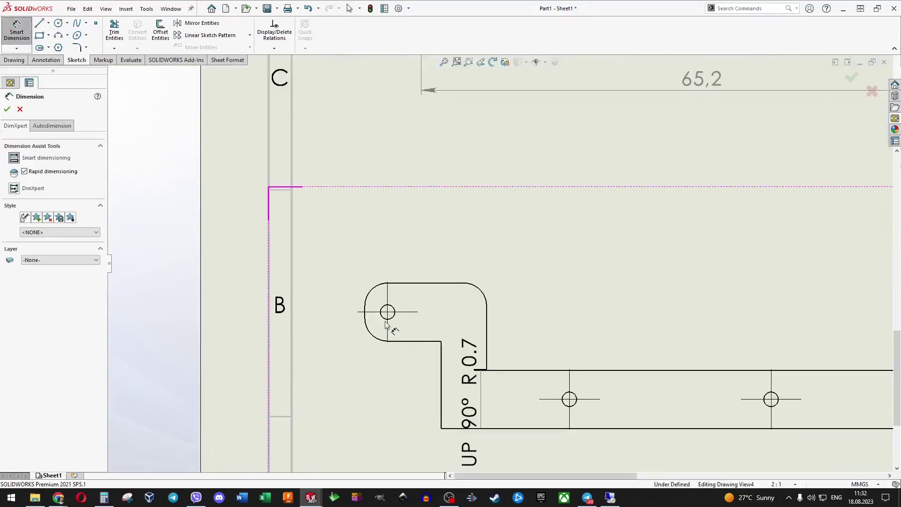
pyautogui.click(20, 109)
pyautogui.scroll(-3, 392, 336)
pyautogui.click(416, 303)
pyautogui.scroll(5, 499, 263)
pyautogui.scroll(3, 672, 323)
pyautogui.scroll(-5, 587, 258)
pyautogui.click(449, 272)
pyautogui.scroll(4, 245, 285)
pyautogui.scroll(3, 245, 285)
pyautogui.scroll(-1, 358, 258)
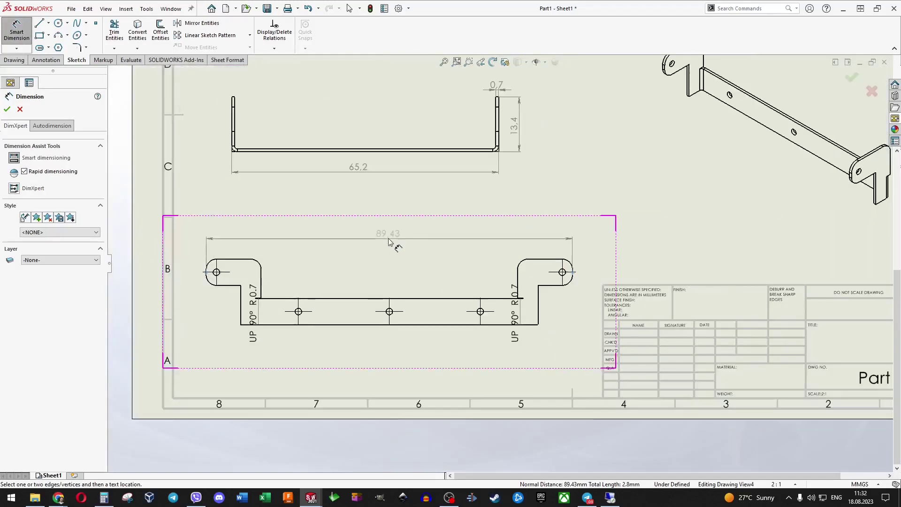
pyautogui.click(376, 237)
pyautogui.click(8, 109)
# - Add the tab's 16 height with precision set to None
pyautogui.click(240, 259)
pyautogui.click(192, 292)
pyautogui.click(56, 272)
pyautogui.click(8, 110)
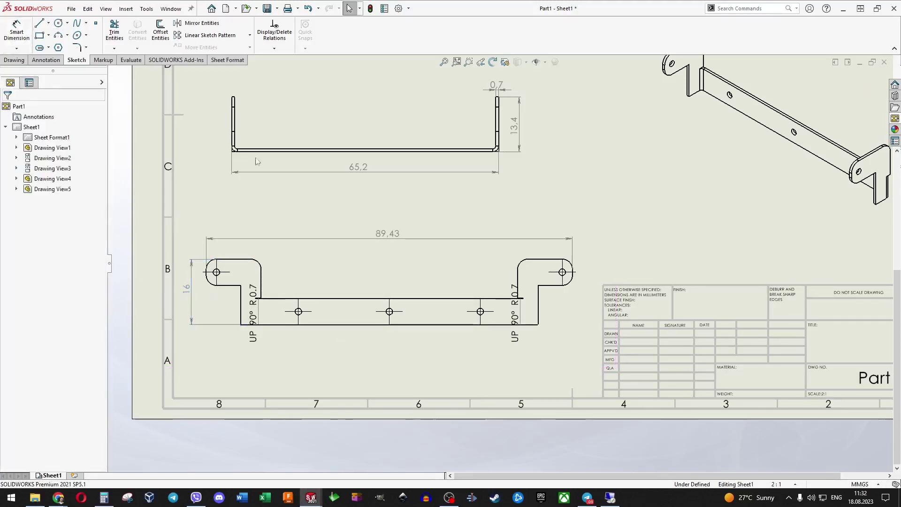
# - Save the drawing as Part1 in the Files folder
pyautogui.press('f')
pyautogui.click(72, 9)
pyautogui.click(89, 85)
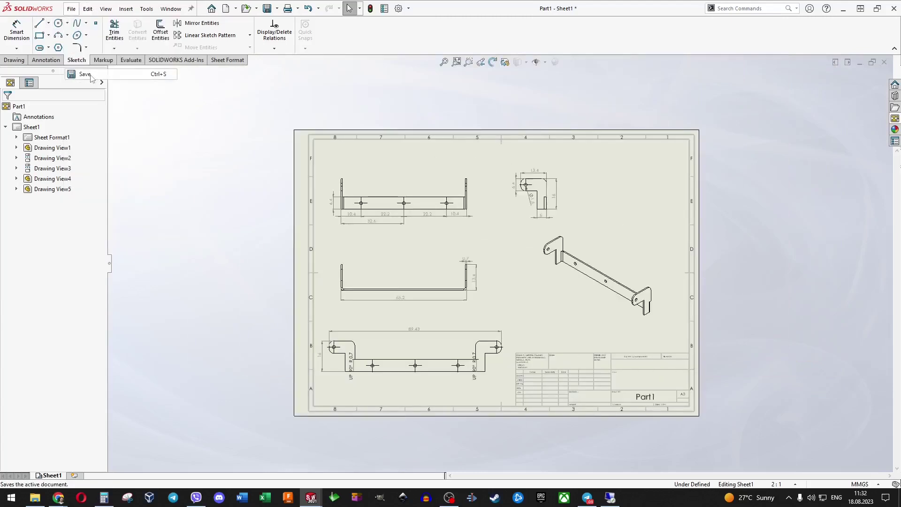
pyautogui.click(188, 145)
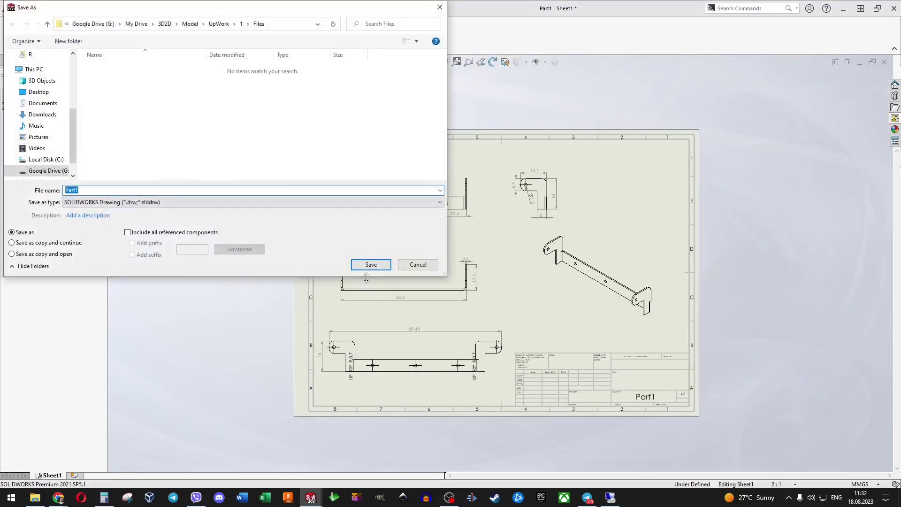
pyautogui.click(369, 265)
# - Save a copy of the drawing as an Adobe PDF
pyautogui.click(72, 8)
pyautogui.click(84, 86)
pyautogui.click(148, 202)
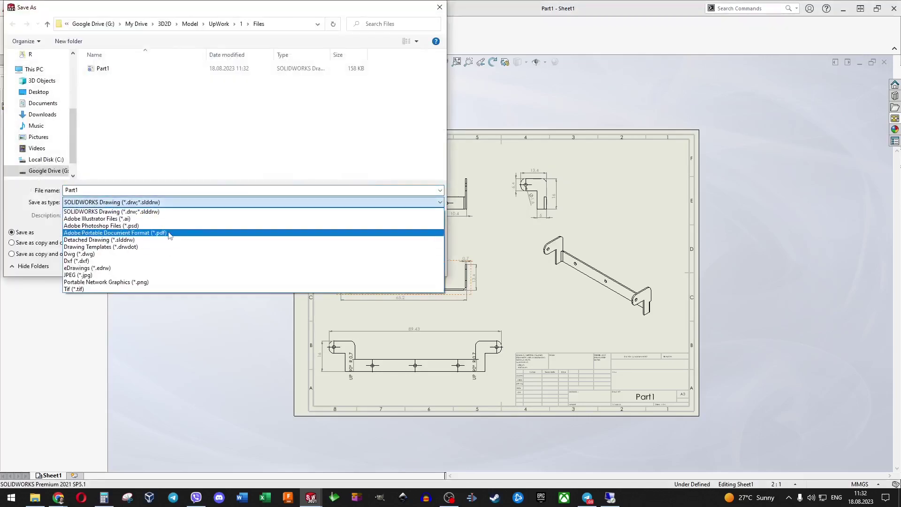
pyautogui.click(141, 233)
pyautogui.click(373, 279)
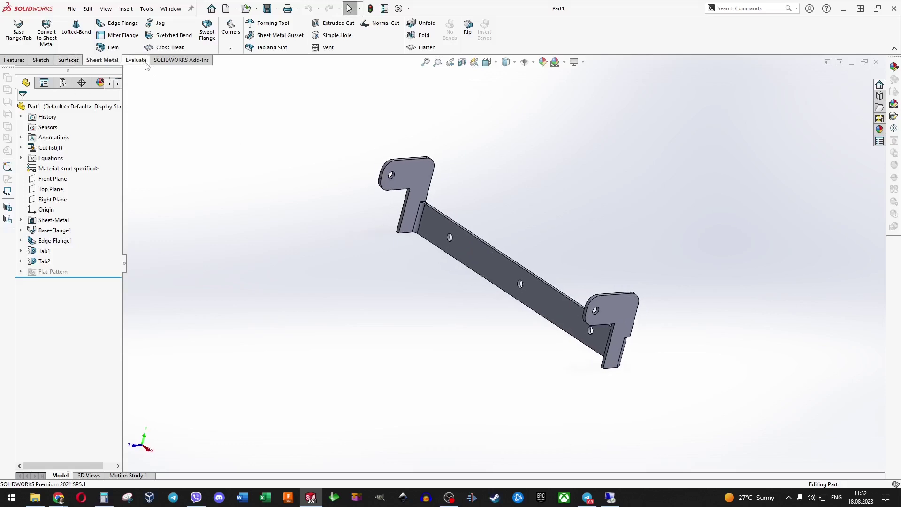
# - Briefly flatten and rebend the bracket, then orbit it to a new orientation
pyautogui.scroll(1, 483, 246)
pyautogui.scroll(-1, 483, 246)
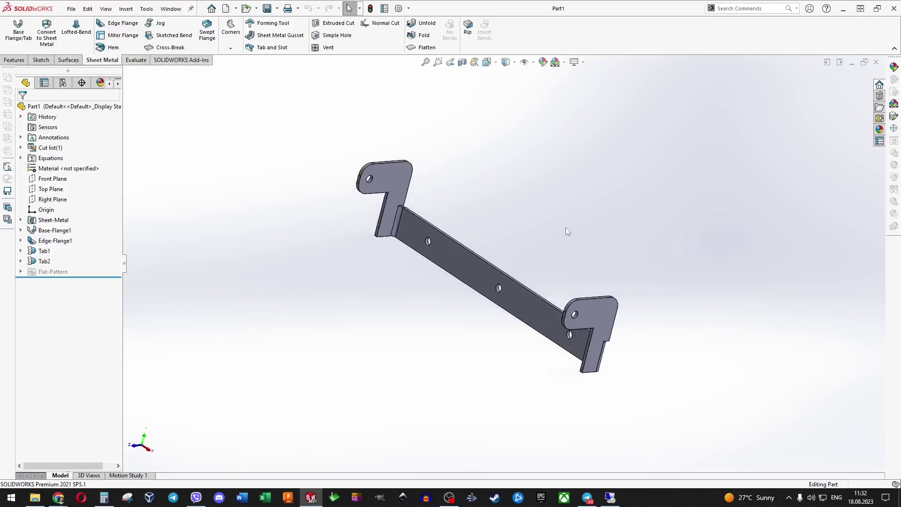
pyautogui.scroll(-2, 565, 227)
pyautogui.click(430, 47)
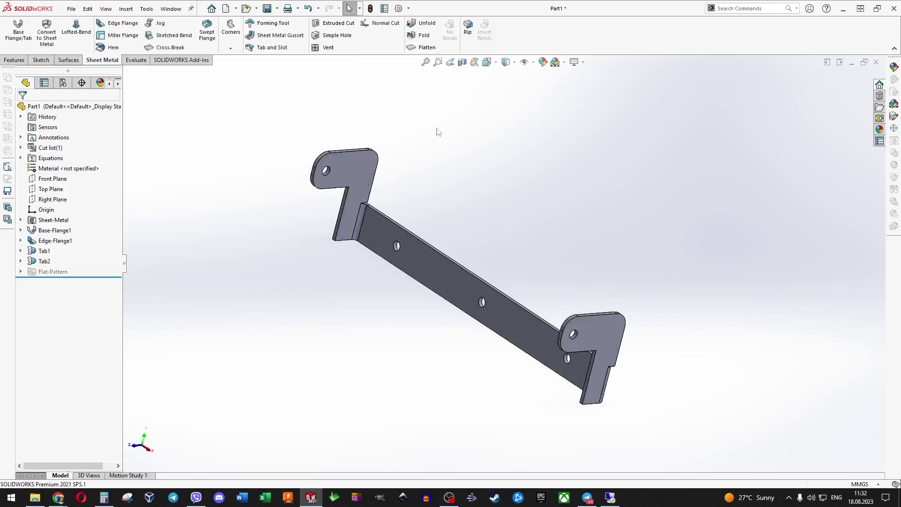
pyautogui.moveTo(430, 187); pyautogui.dragTo(613, 290, button='middle')
pyautogui.scroll(-1, 598, 231)
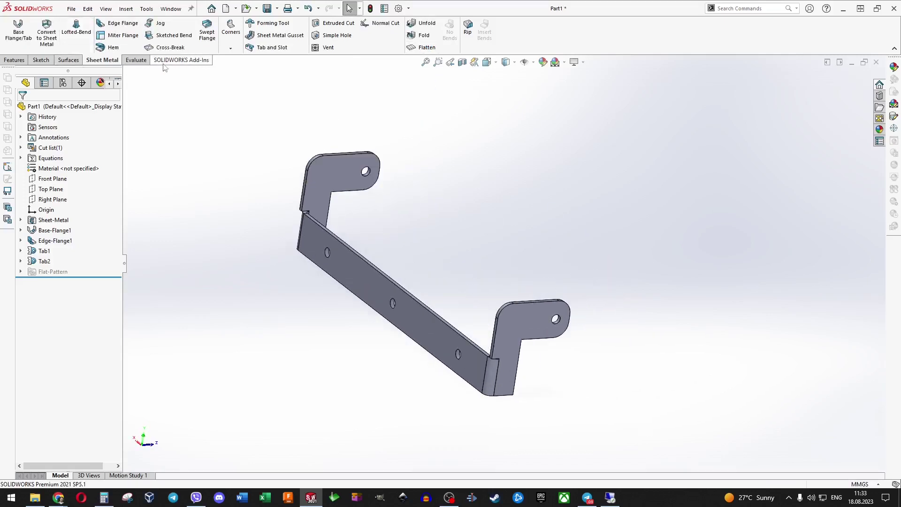
# - Enable PhotoView 360 and set the scene background to None with floor reflections off
pyautogui.click(181, 60)
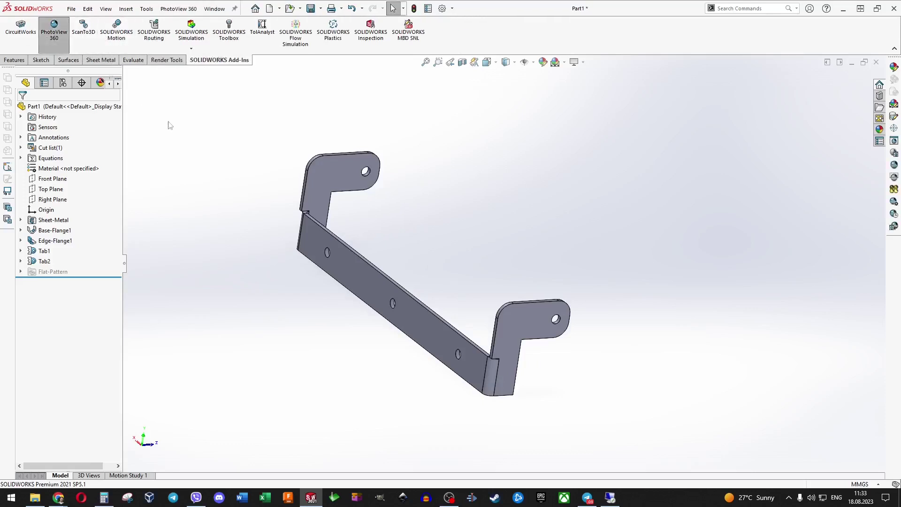
pyautogui.click(104, 62)
pyautogui.click(167, 60)
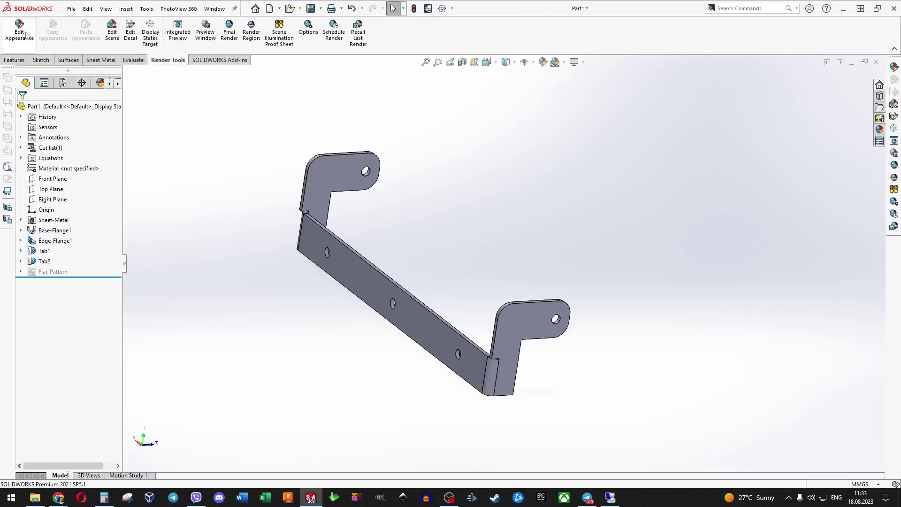
pyautogui.click(118, 39)
pyautogui.click(68, 169)
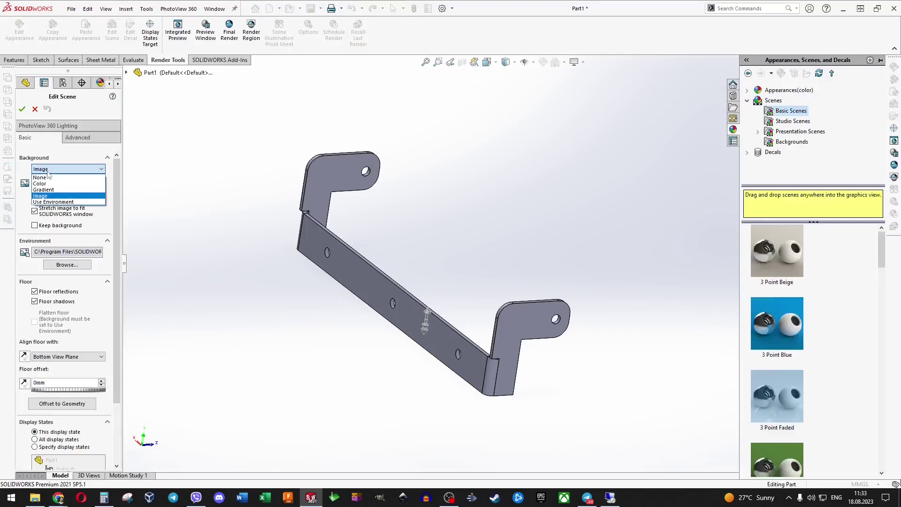
pyautogui.click(48, 180)
pyautogui.click(35, 236)
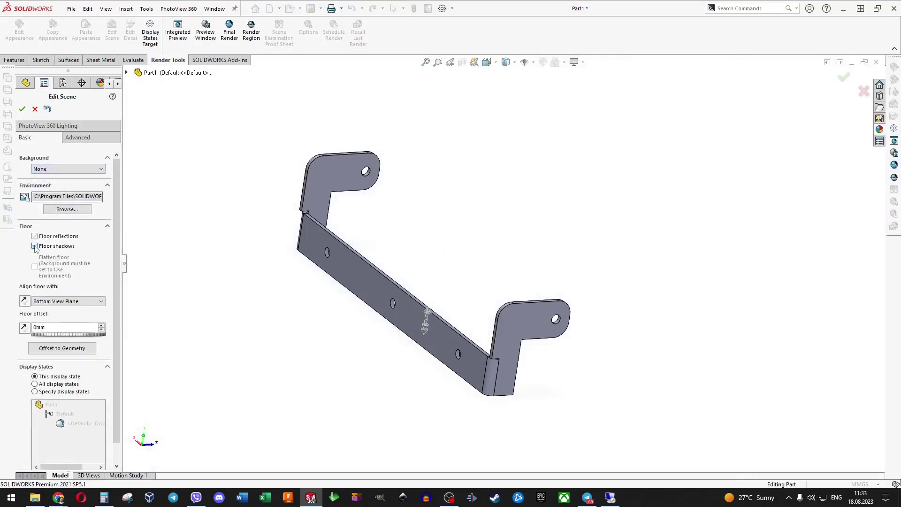
pyautogui.click(22, 109)
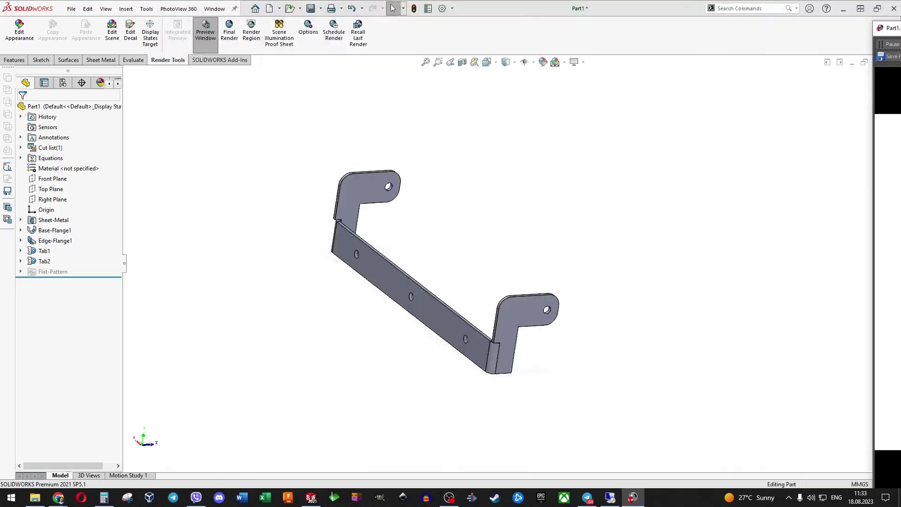
# - Set the render output to 1000 × 1000 pixels and reframe the bracket front-facing
pyautogui.moveTo(478, 211)
pyautogui.mouseDown(button='middle')
pyautogui.moveTo(499, 237)
pyautogui.moveTo(255, 280)
pyautogui.moveTo(559, 269)
pyautogui.moveTo(607, 256)
pyautogui.moveTo(593, 234)
pyautogui.moveTo(563, 221)
pyautogui.mouseUp(button='middle')
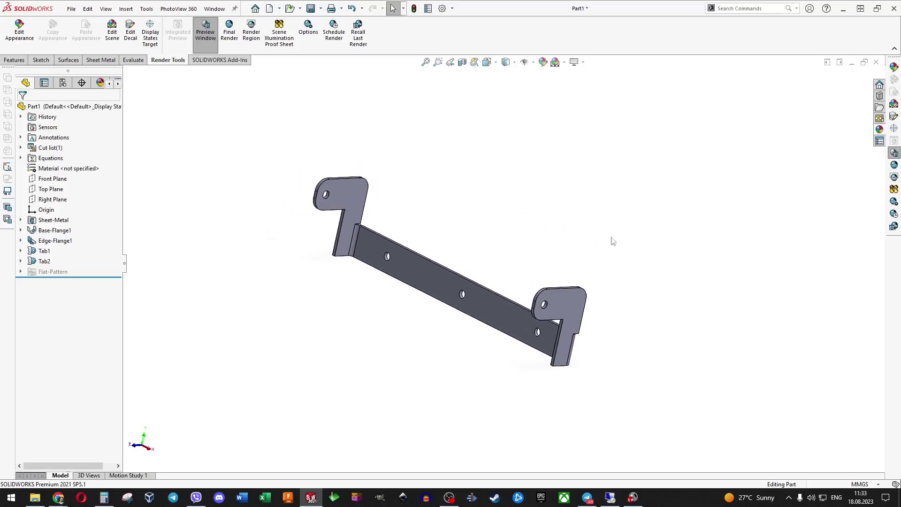
pyautogui.click(307, 32)
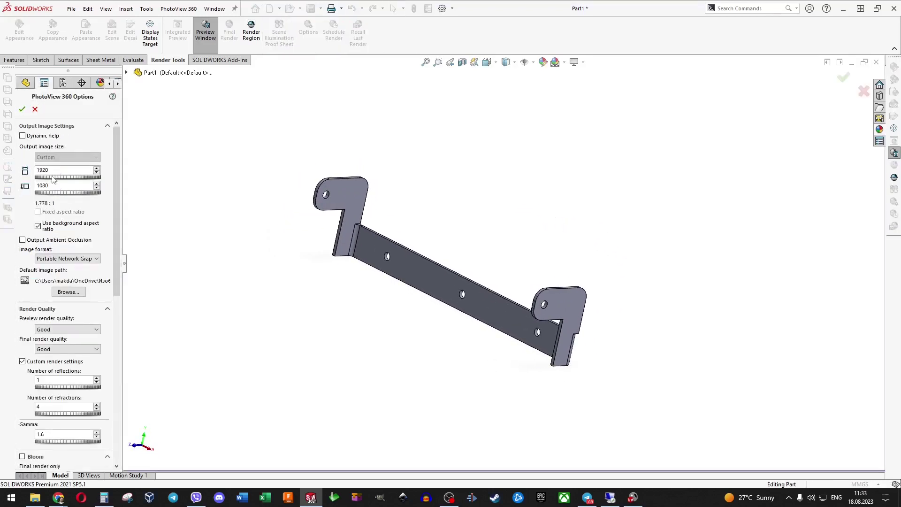
pyautogui.write('1000')
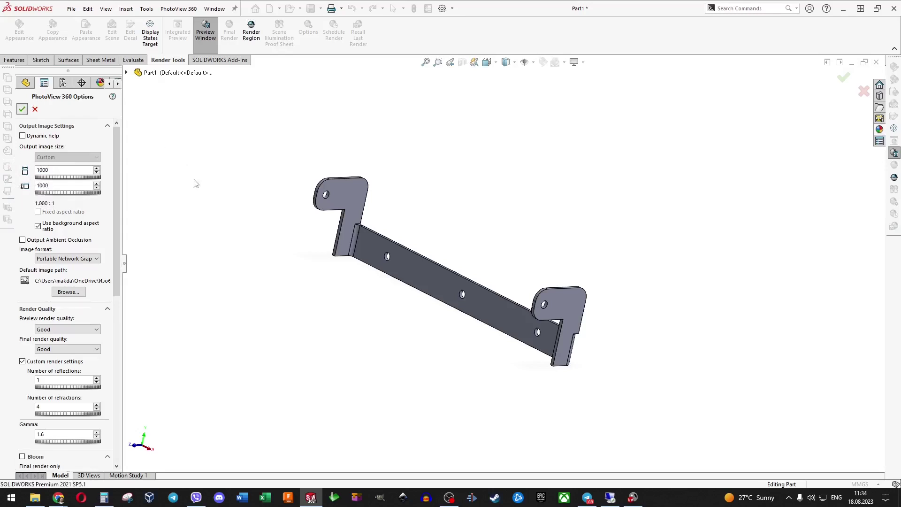
pyautogui.press('Return')
pyautogui.scroll(-1, 559, 298)
pyautogui.scroll(-3, 559, 298)
pyautogui.moveTo(439, 291)
pyautogui.keyDown('ctrl'); pyautogui.mouseDown(button='middle')
pyautogui.moveTo(550, 325)
pyautogui.moveTo(540, 320)
pyautogui.mouseUp(button='middle'); pyautogui.keyUp('ctrl')
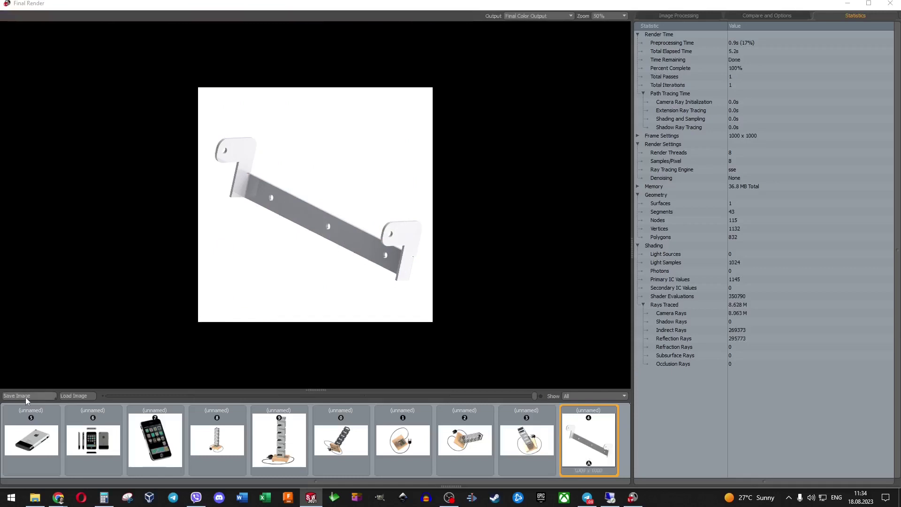
# - Save the finished render as image '1' in the UpWork\1\R folder
pyautogui.click(24, 396)
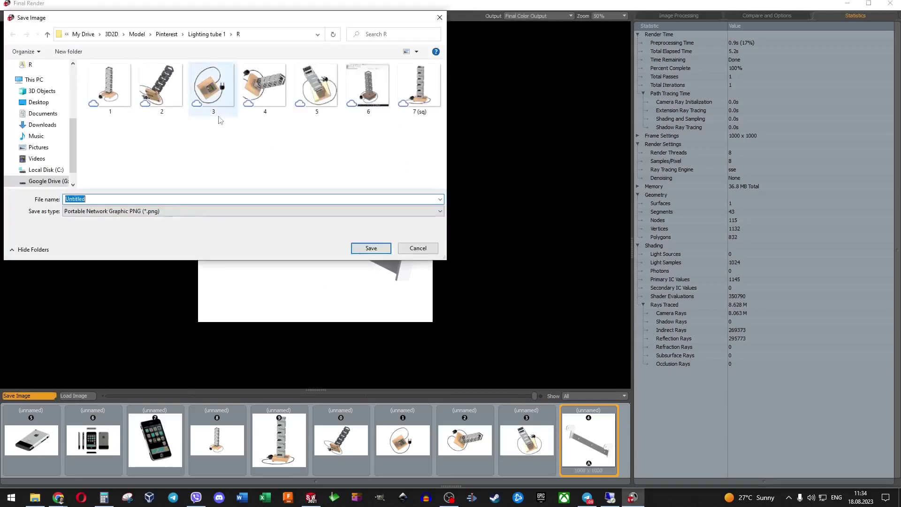
pyautogui.click(164, 34)
pyautogui.click(217, 34)
pyautogui.doubleClick(115, 168)
pyautogui.doubleClick(129, 85)
pyautogui.doubleClick(99, 108)
pyautogui.doubleClick(78, 199)
pyautogui.write('1')
pyautogui.click(370, 248)
# - Cancel a repeated save, close the Final Render window and reorient the bracket
pyautogui.click(14, 396)
pyautogui.click(416, 252)
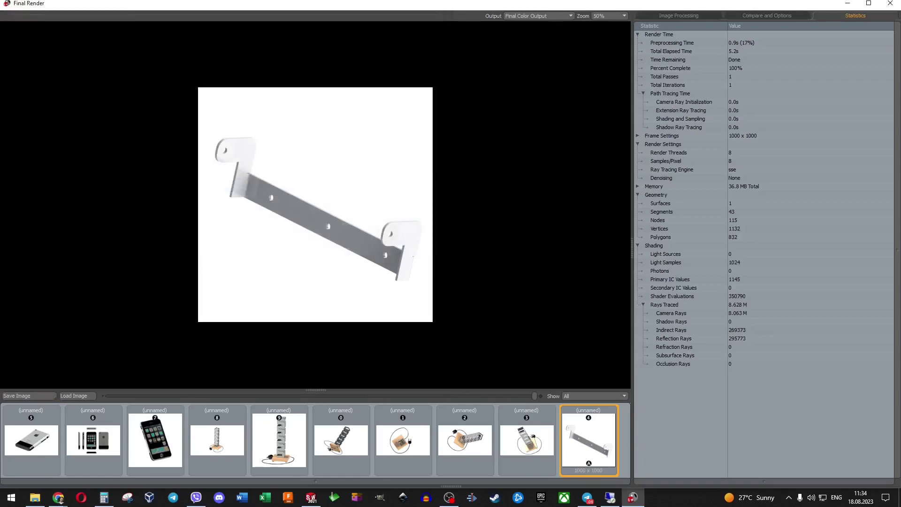
pyautogui.click(890, 3)
pyautogui.moveTo(516, 305)
pyautogui.mouseDown(button='middle')
pyautogui.moveTo(588, 347)
pyautogui.moveTo(593, 271)
pyautogui.moveTo(518, 343)
pyautogui.moveTo(579, 357)
pyautogui.mouseUp(button='middle')
pyautogui.scroll(5, 518, 342)
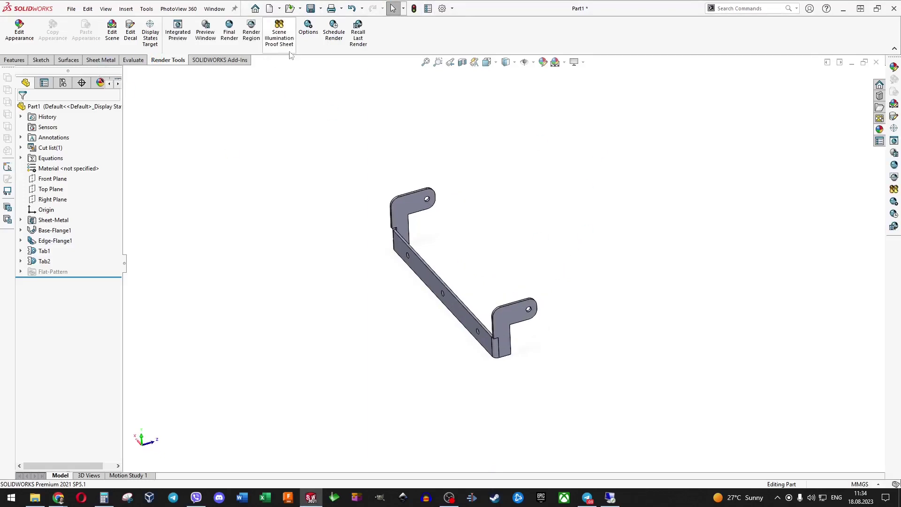
# - With the live preview on, rotate, zoom and pan the bracket, then start a final render
pyautogui.click(199, 44)
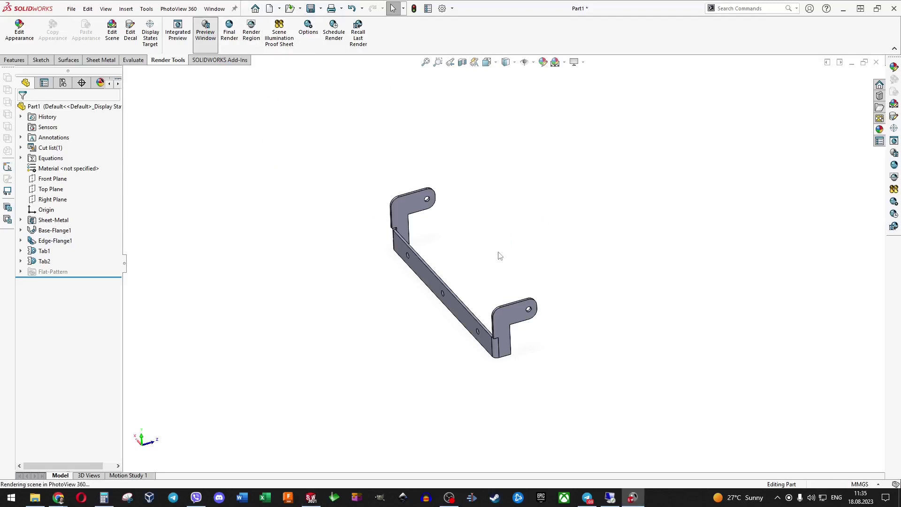
pyautogui.press('Left')
pyautogui.press('Left')
pyautogui.scroll(-1, 526, 277)
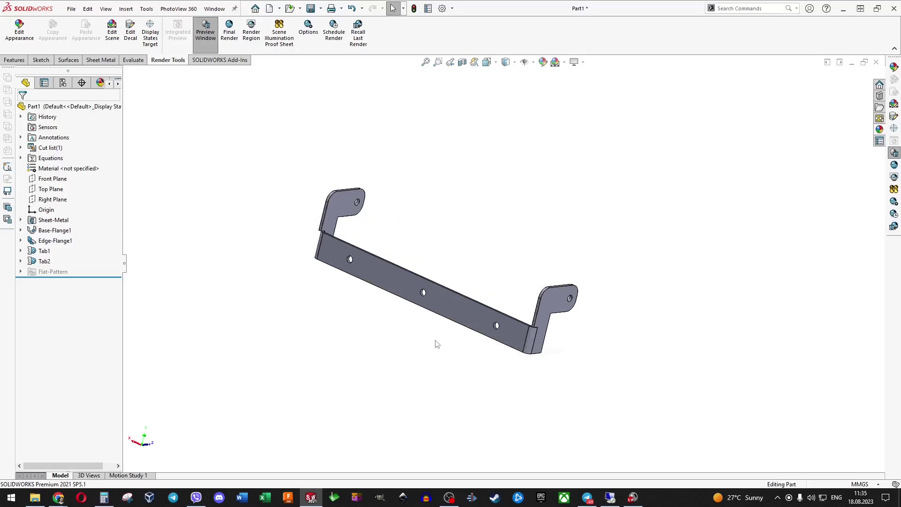
pyautogui.scroll(-1, 436, 343)
pyautogui.scroll(-2, 617, 238)
pyautogui.moveTo(474, 288)
pyautogui.keyDown('ctrl'); pyautogui.mouseDown(button='middle')
pyautogui.moveTo(507, 306)
pyautogui.moveTo(499, 308)
pyautogui.mouseUp(button='middle'); pyautogui.keyUp('ctrl')
pyautogui.click(229, 32)
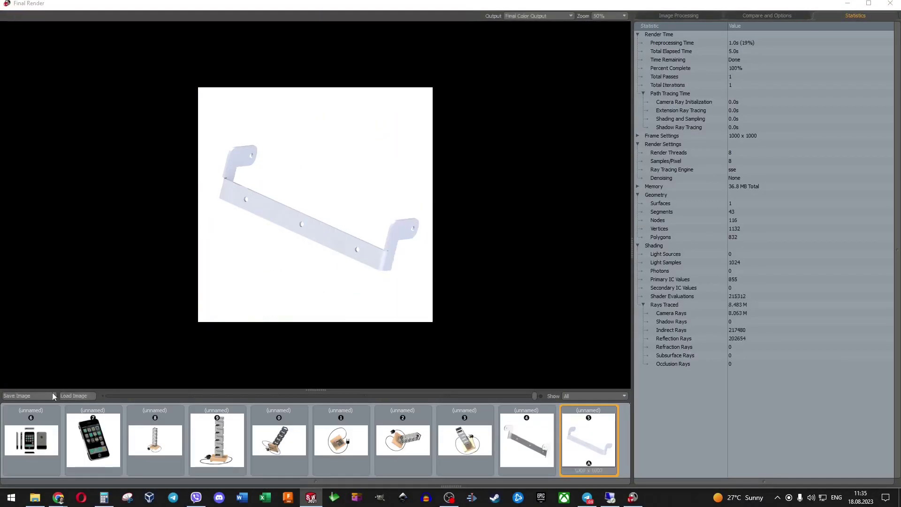
# - Save the second render as PNG image '7' in the R folder
pyautogui.click(28, 395)
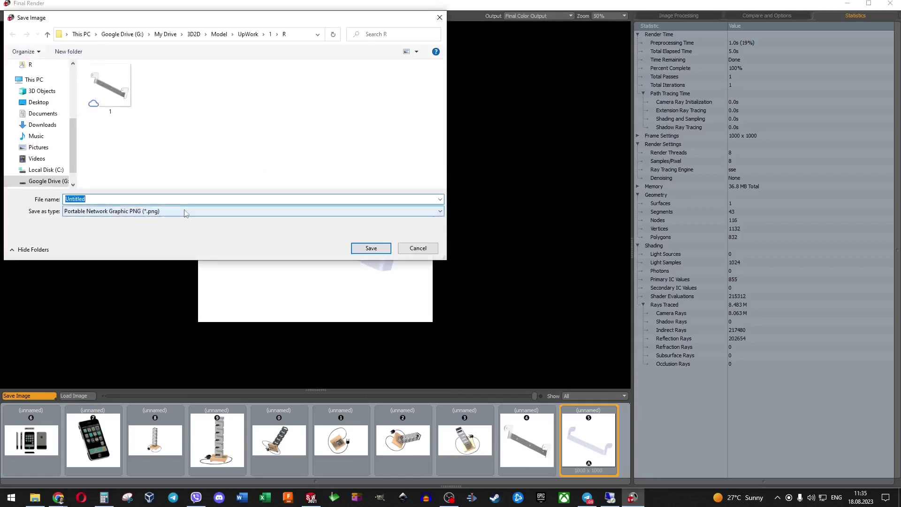
pyautogui.write('7')
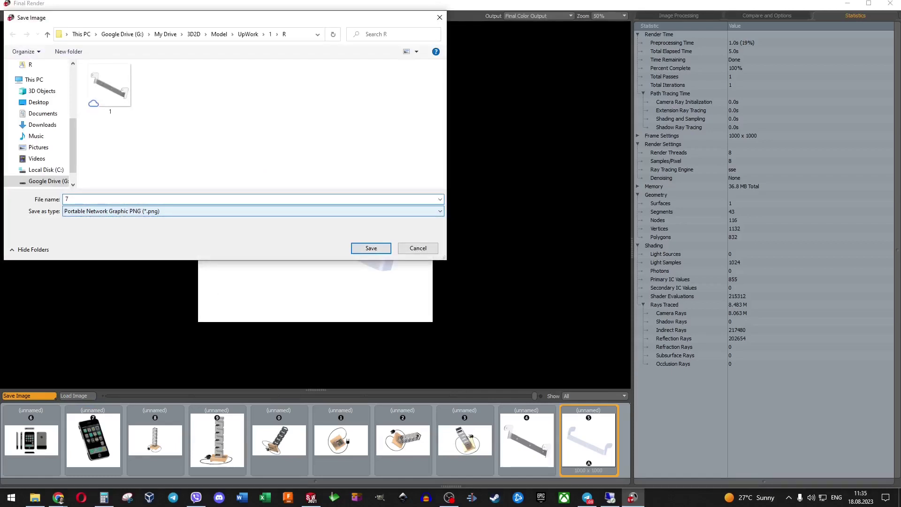
pyautogui.click(419, 248)
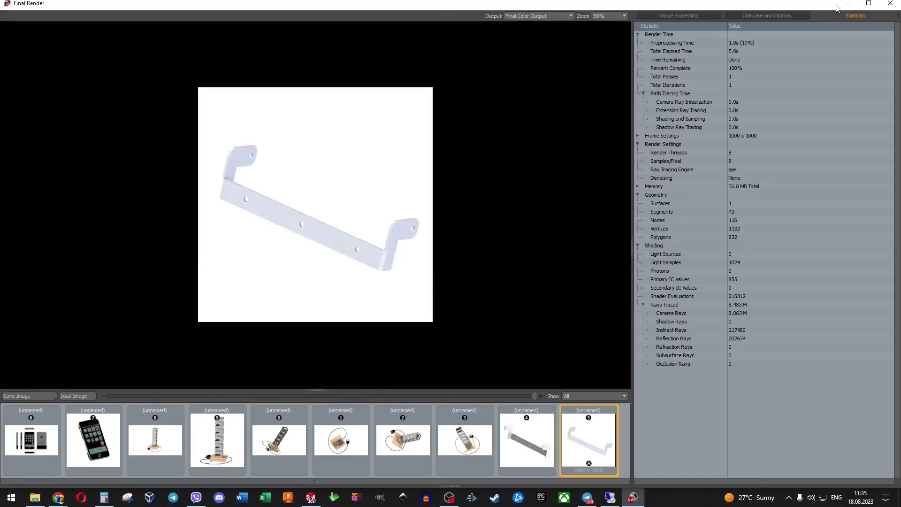